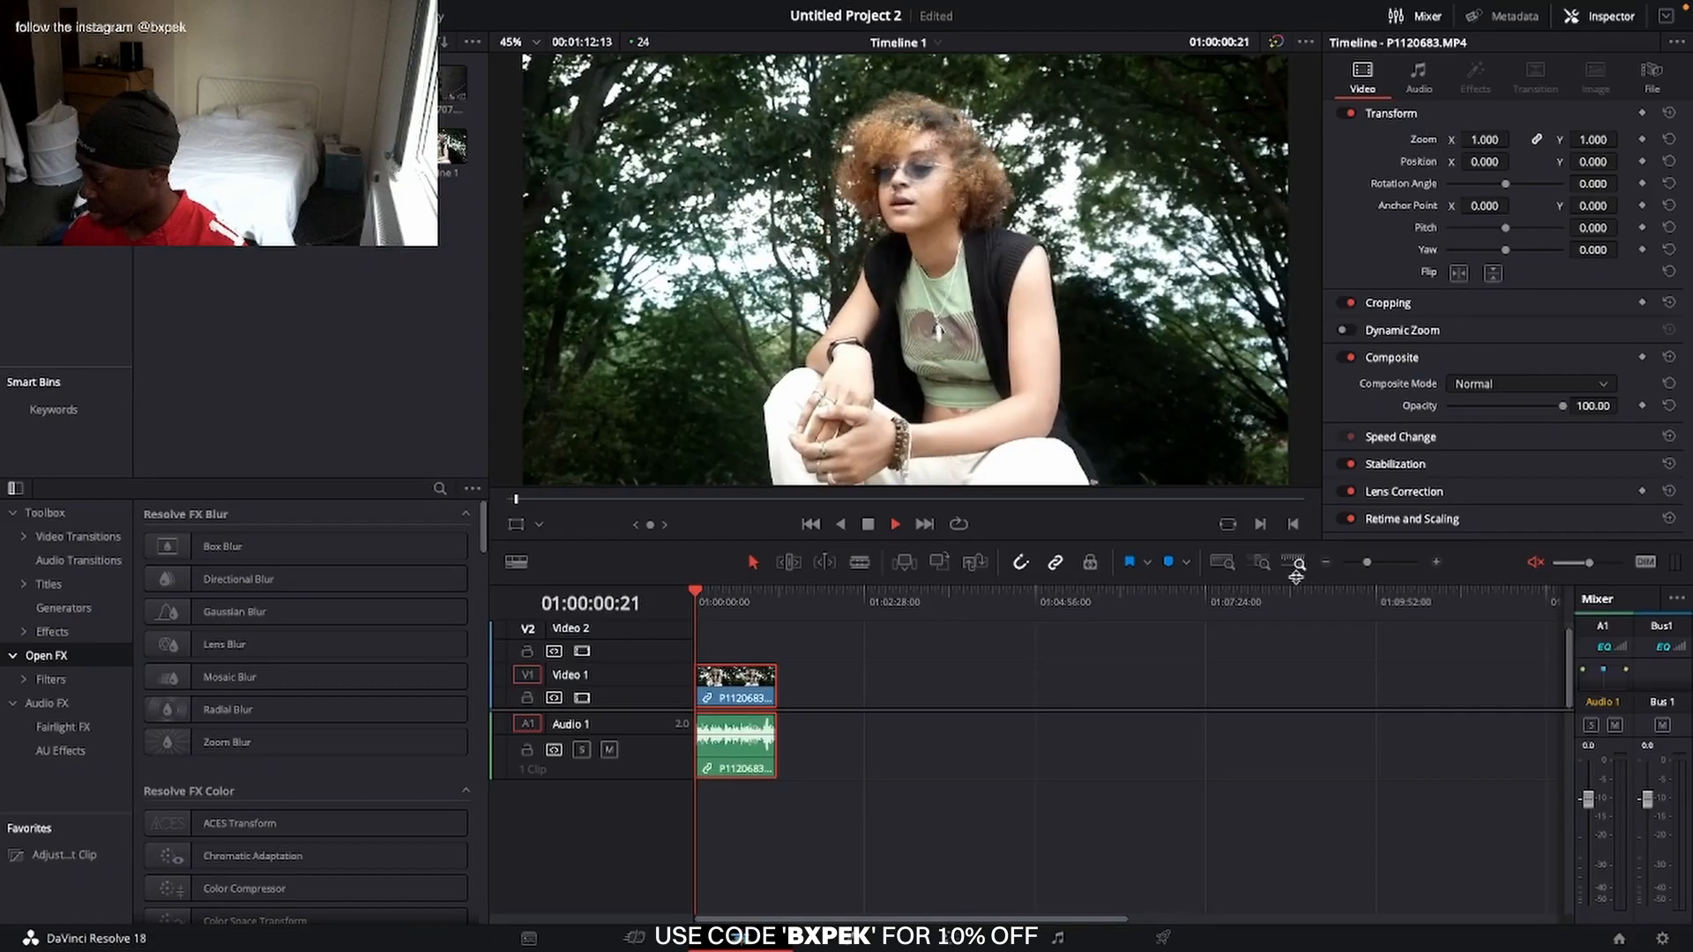
- Apply the Dehancer Pro 6.2.0 film emulation effect to the P1120683.MP4 clip on Video 1 and show its settings
drag(1366, 561, 1394, 562)
click(963, 608)
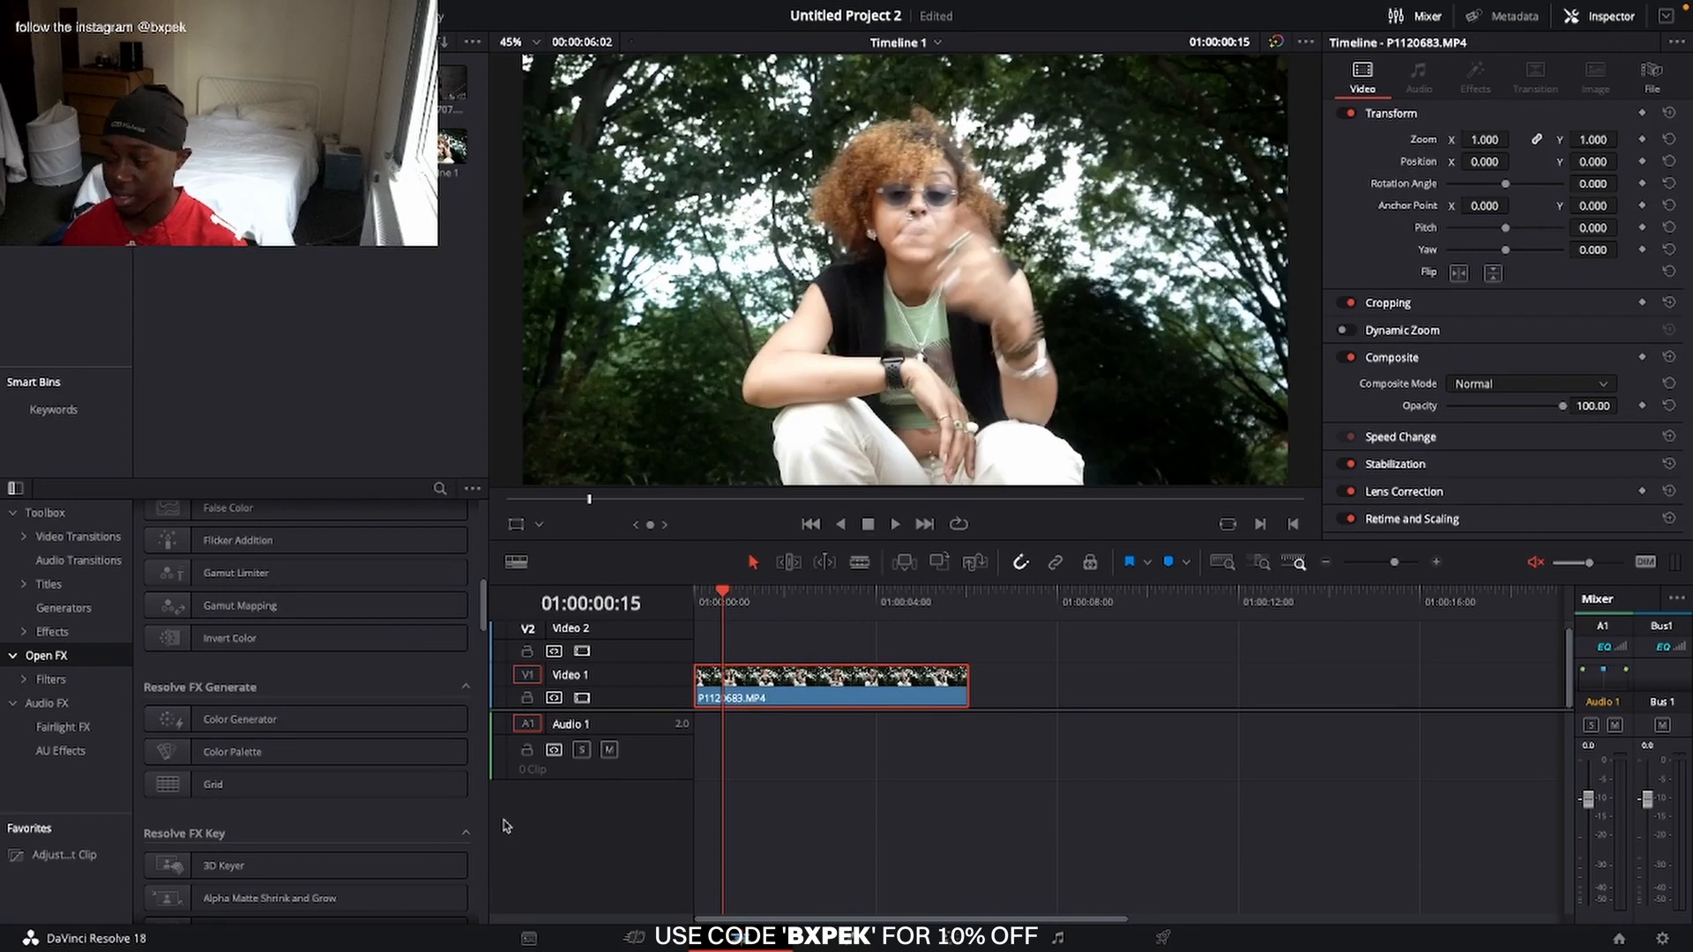
scroll(294, 732, down, 10)
scroll(294, 722, down, 5)
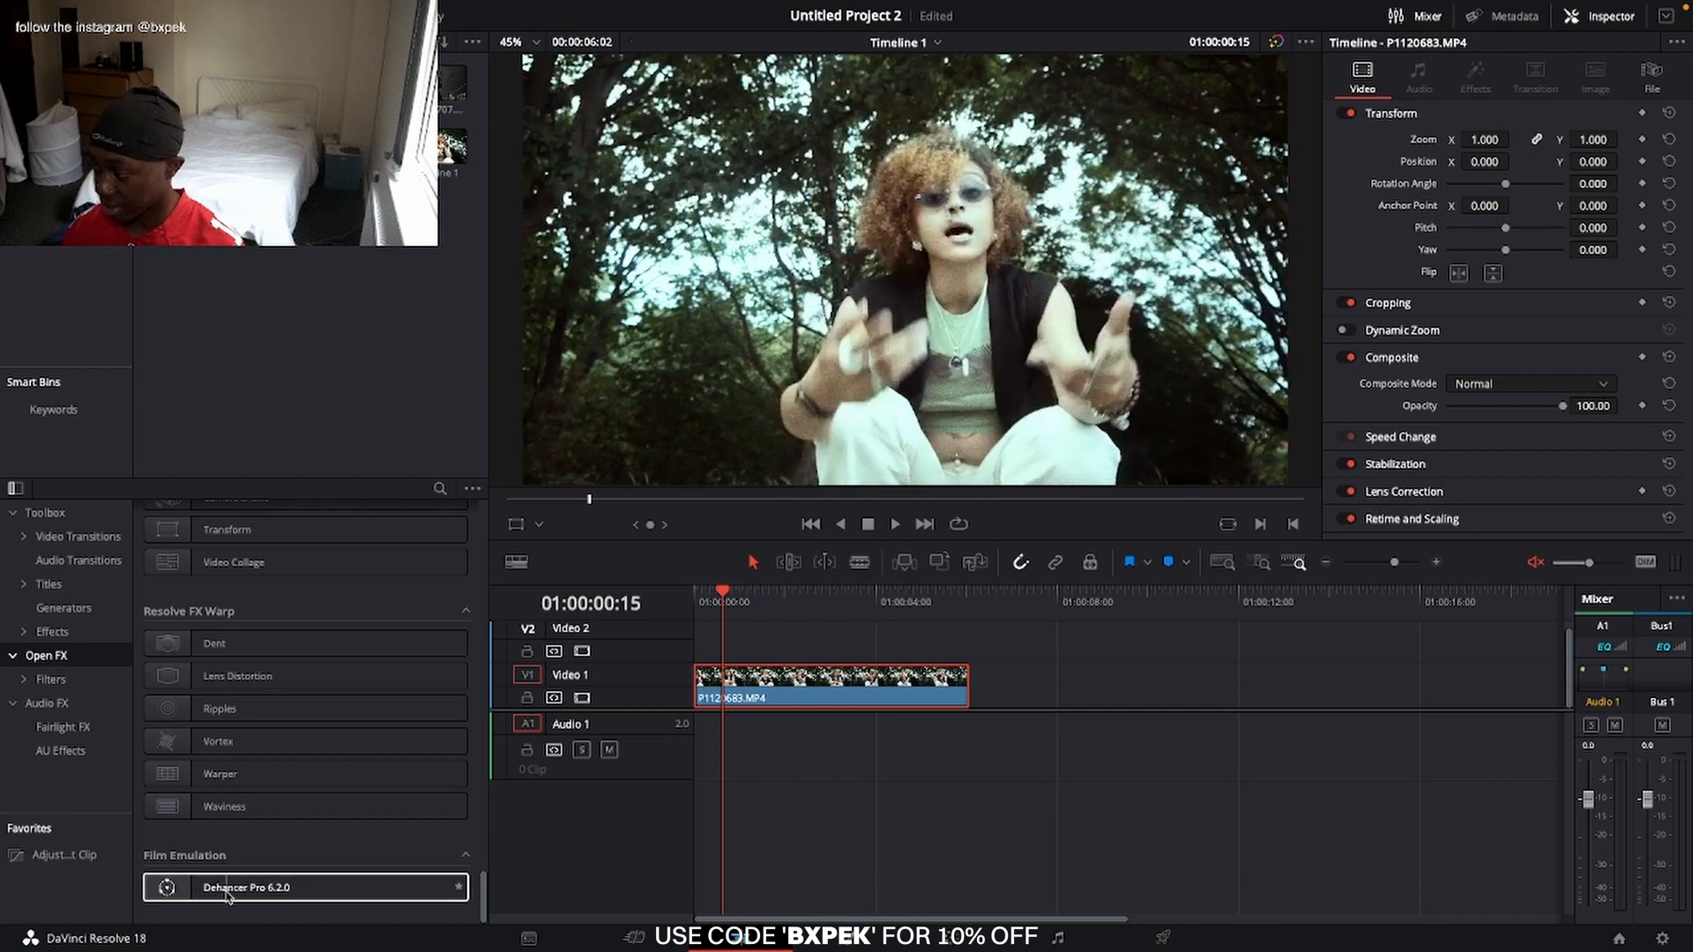
drag(228, 897, 821, 692)
click(752, 602)
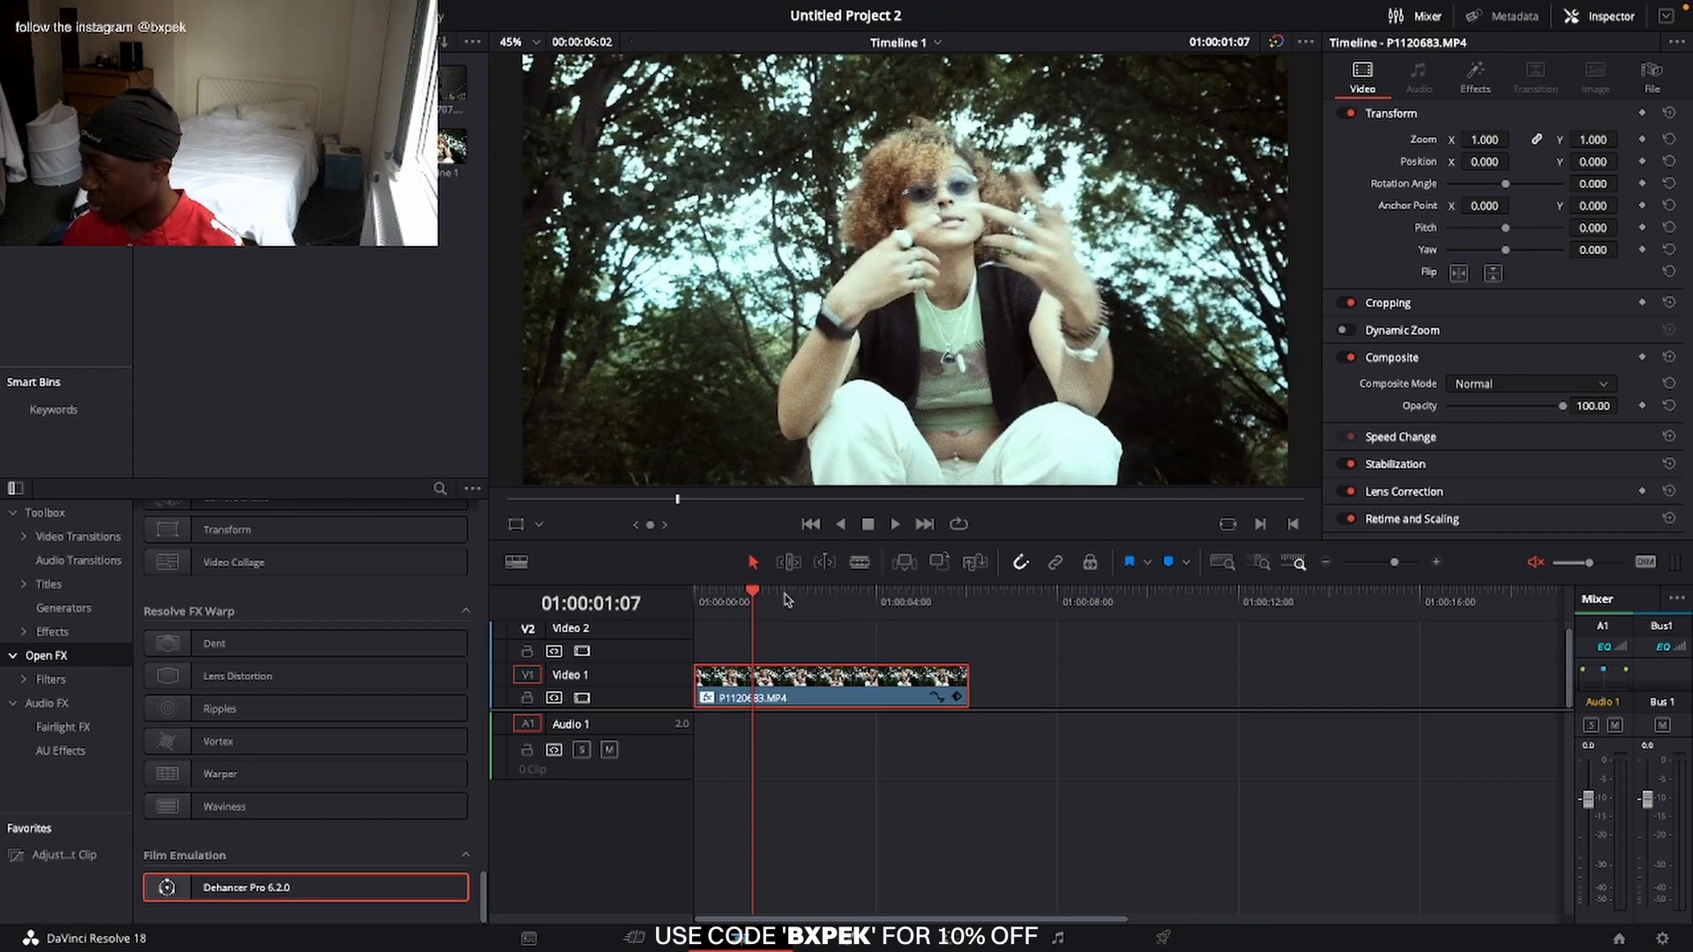
click(1475, 80)
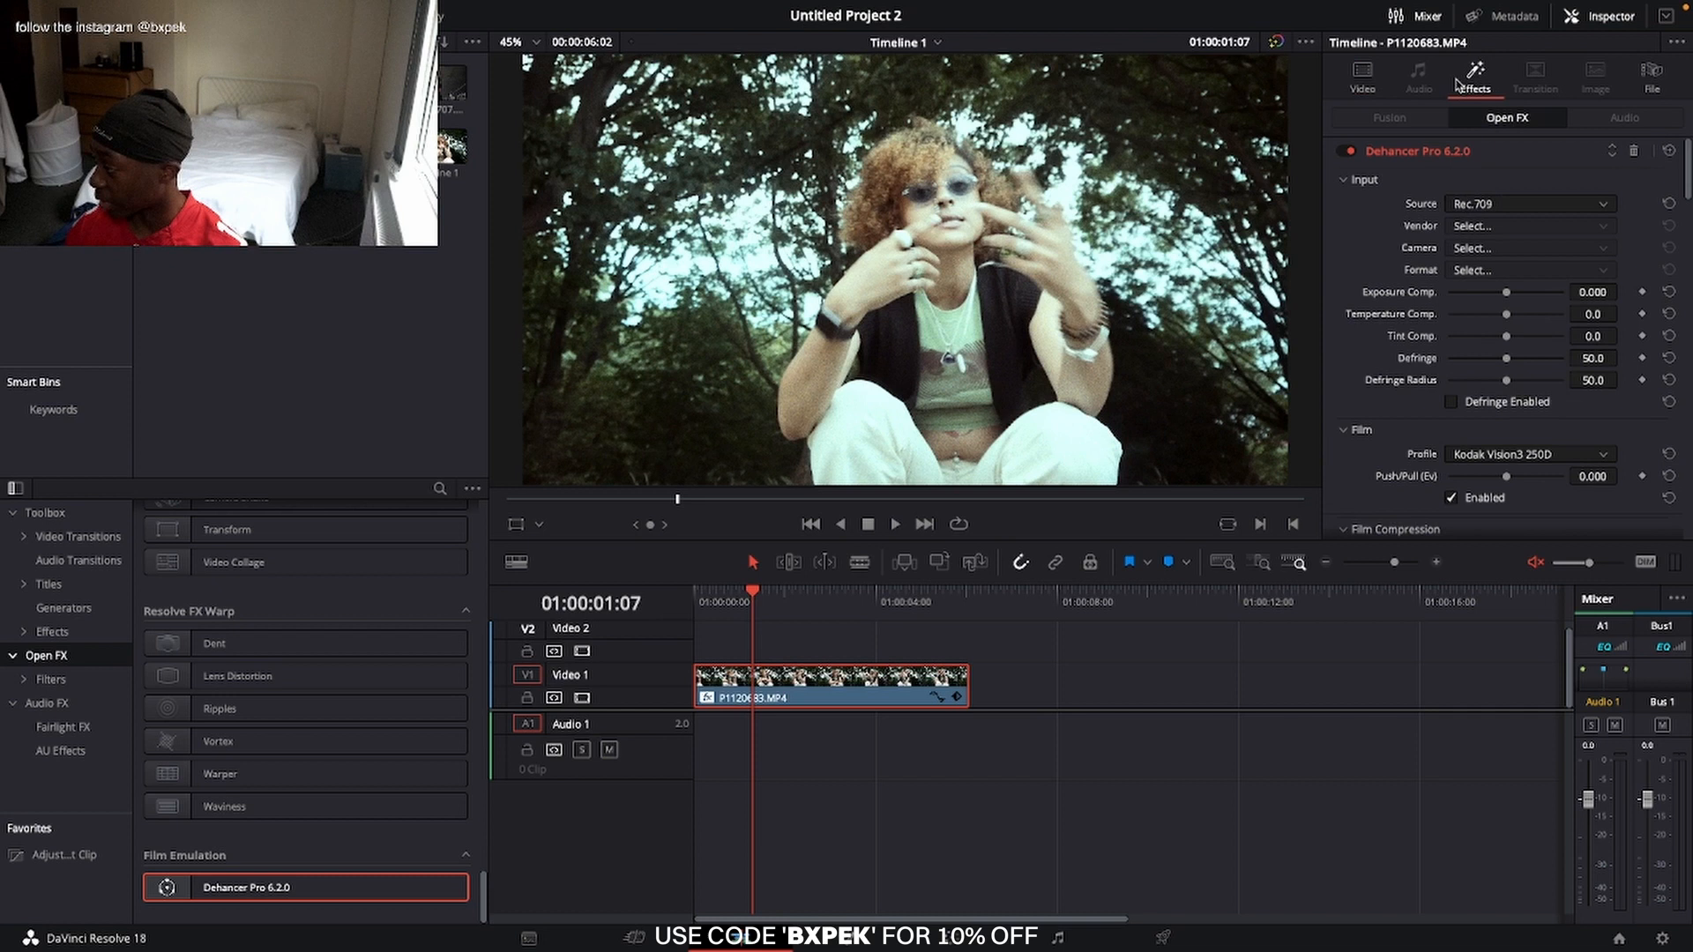
- Set the Dehancer input source to Choose Camera with vendor Sony and camera Alpha 7R III, and view its formats
click(1497, 210)
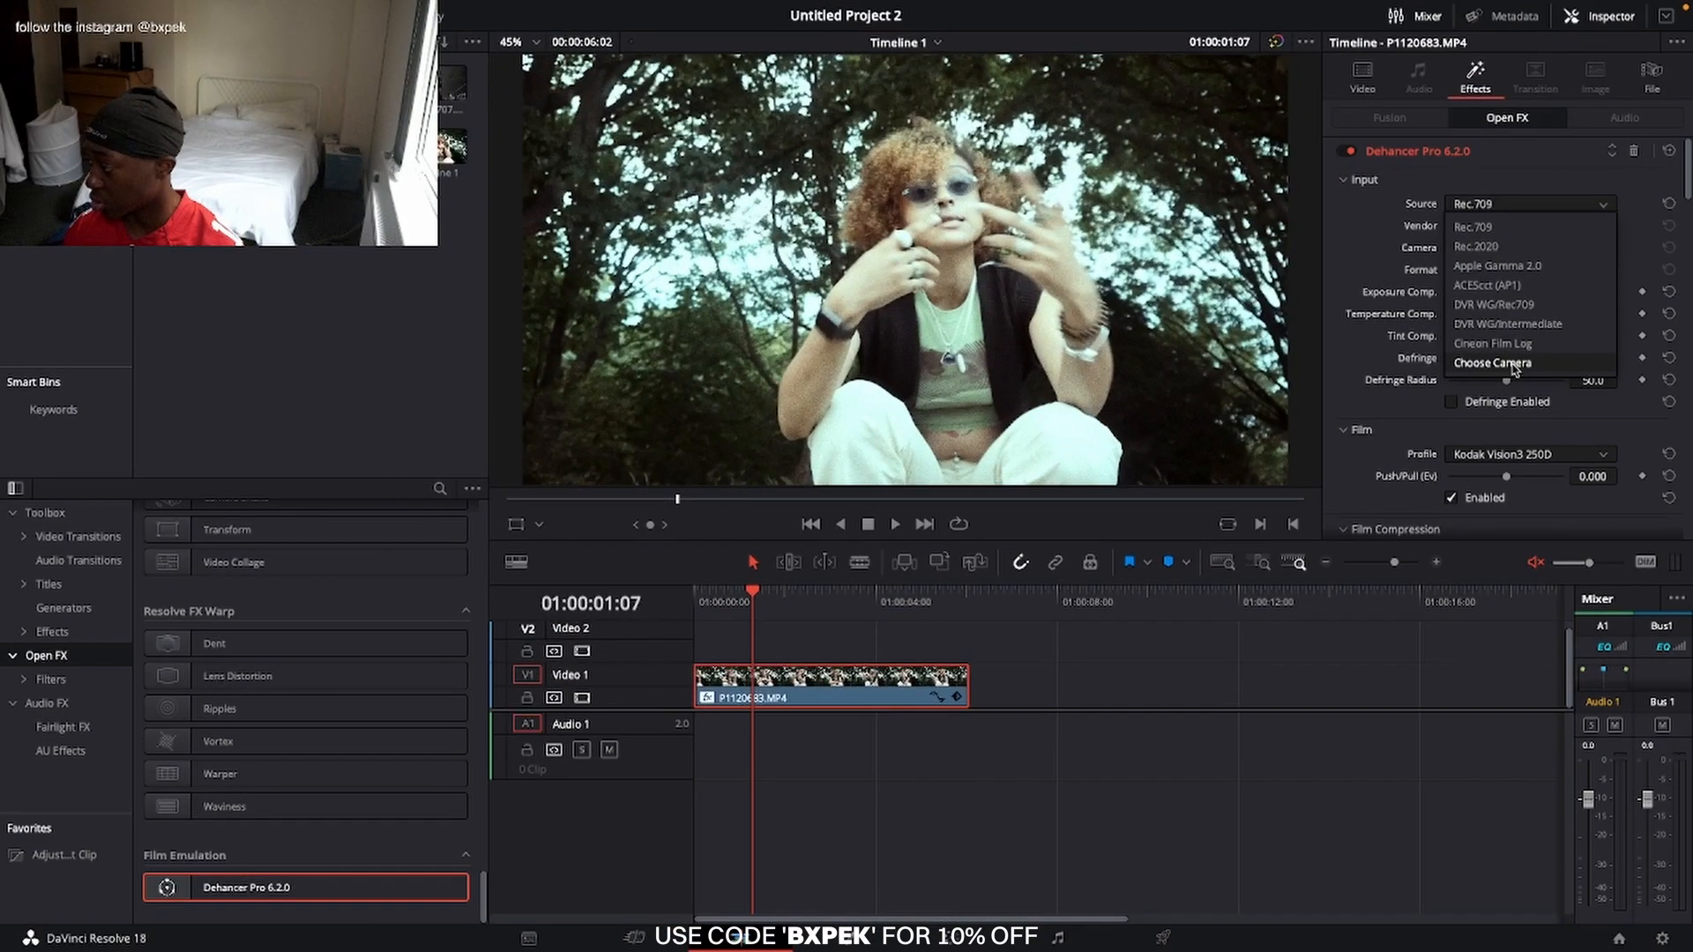
click(1512, 363)
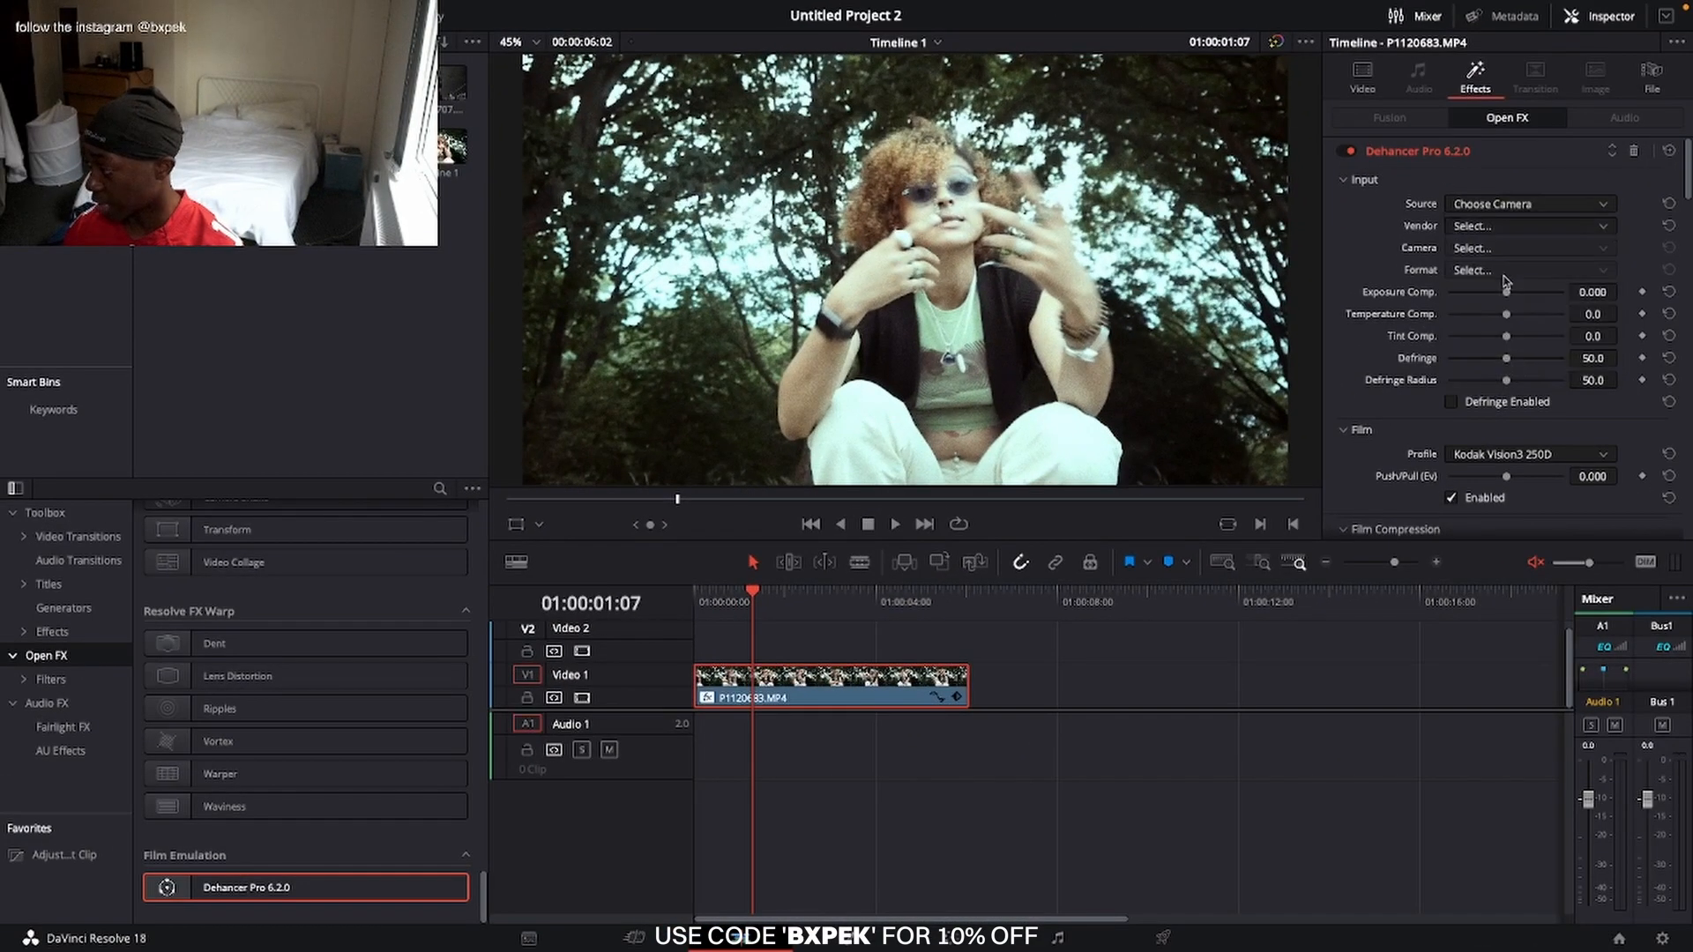
click(1477, 227)
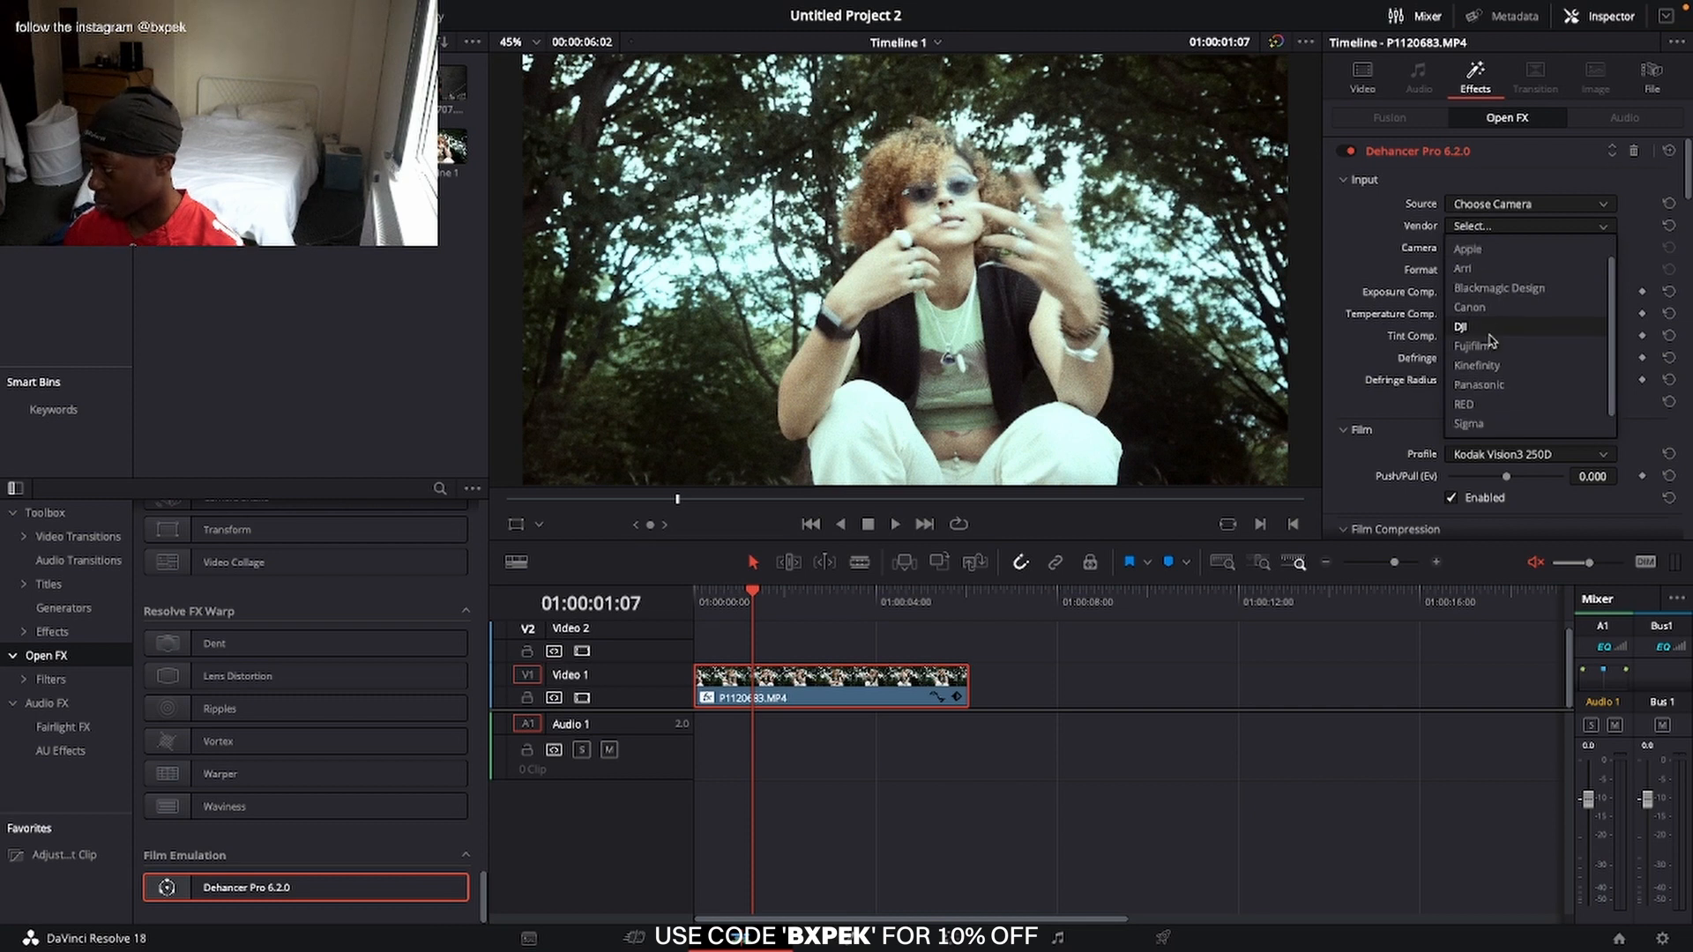
scroll(1490, 339, down, 1)
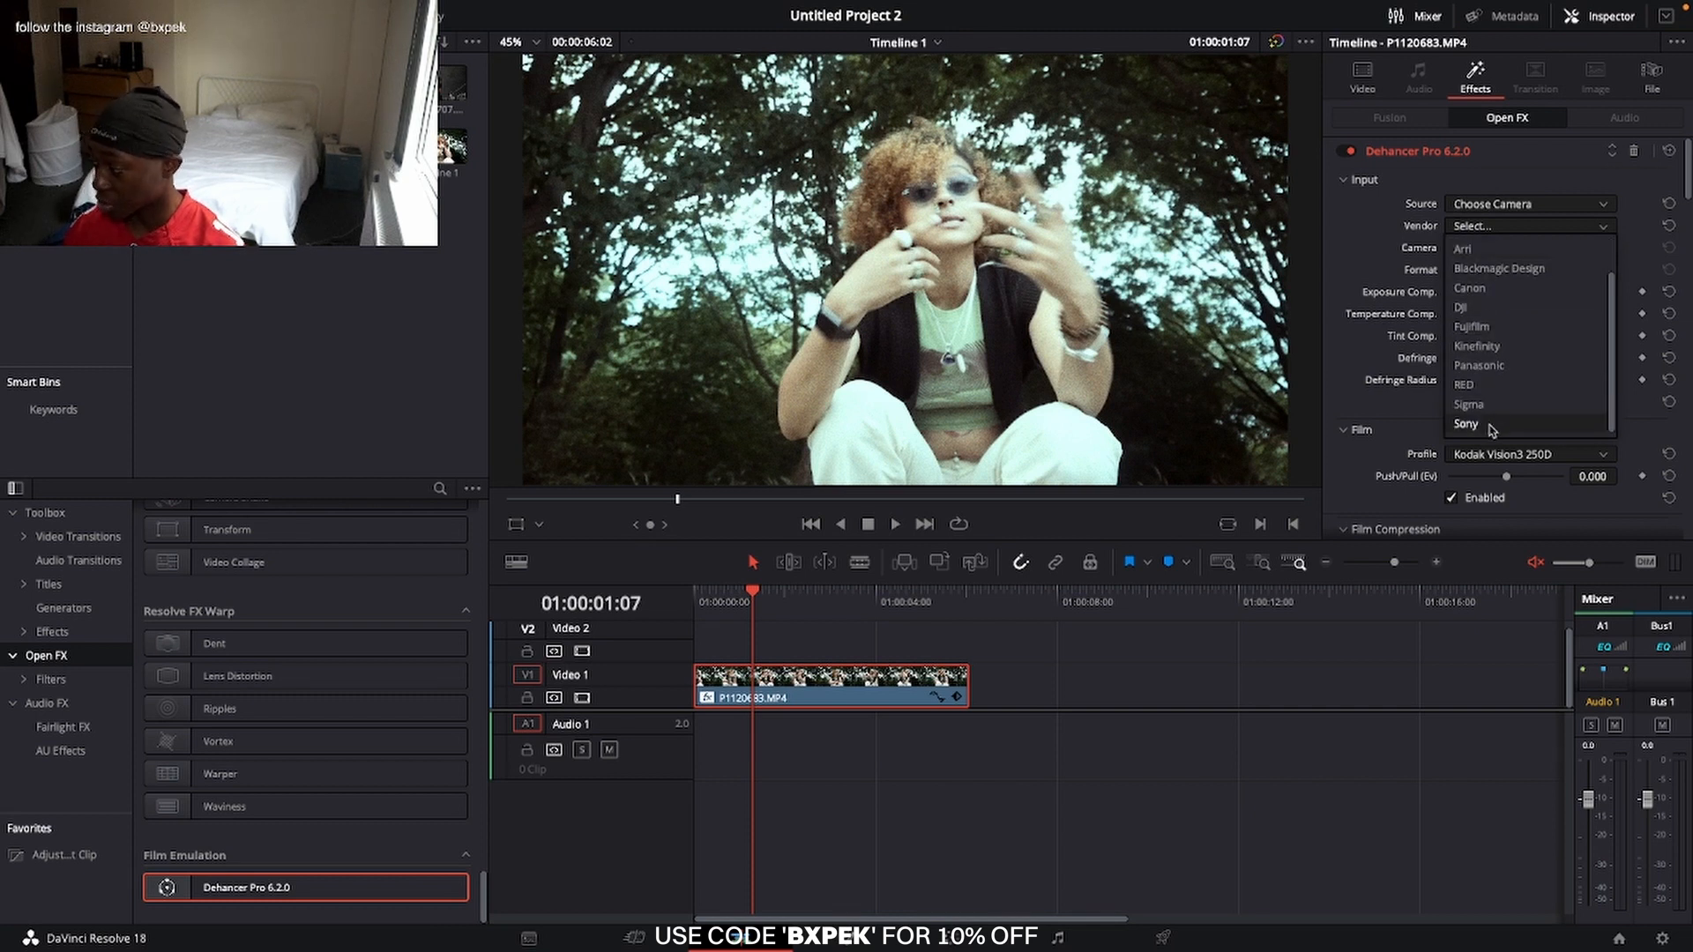
click(1498, 425)
click(1490, 252)
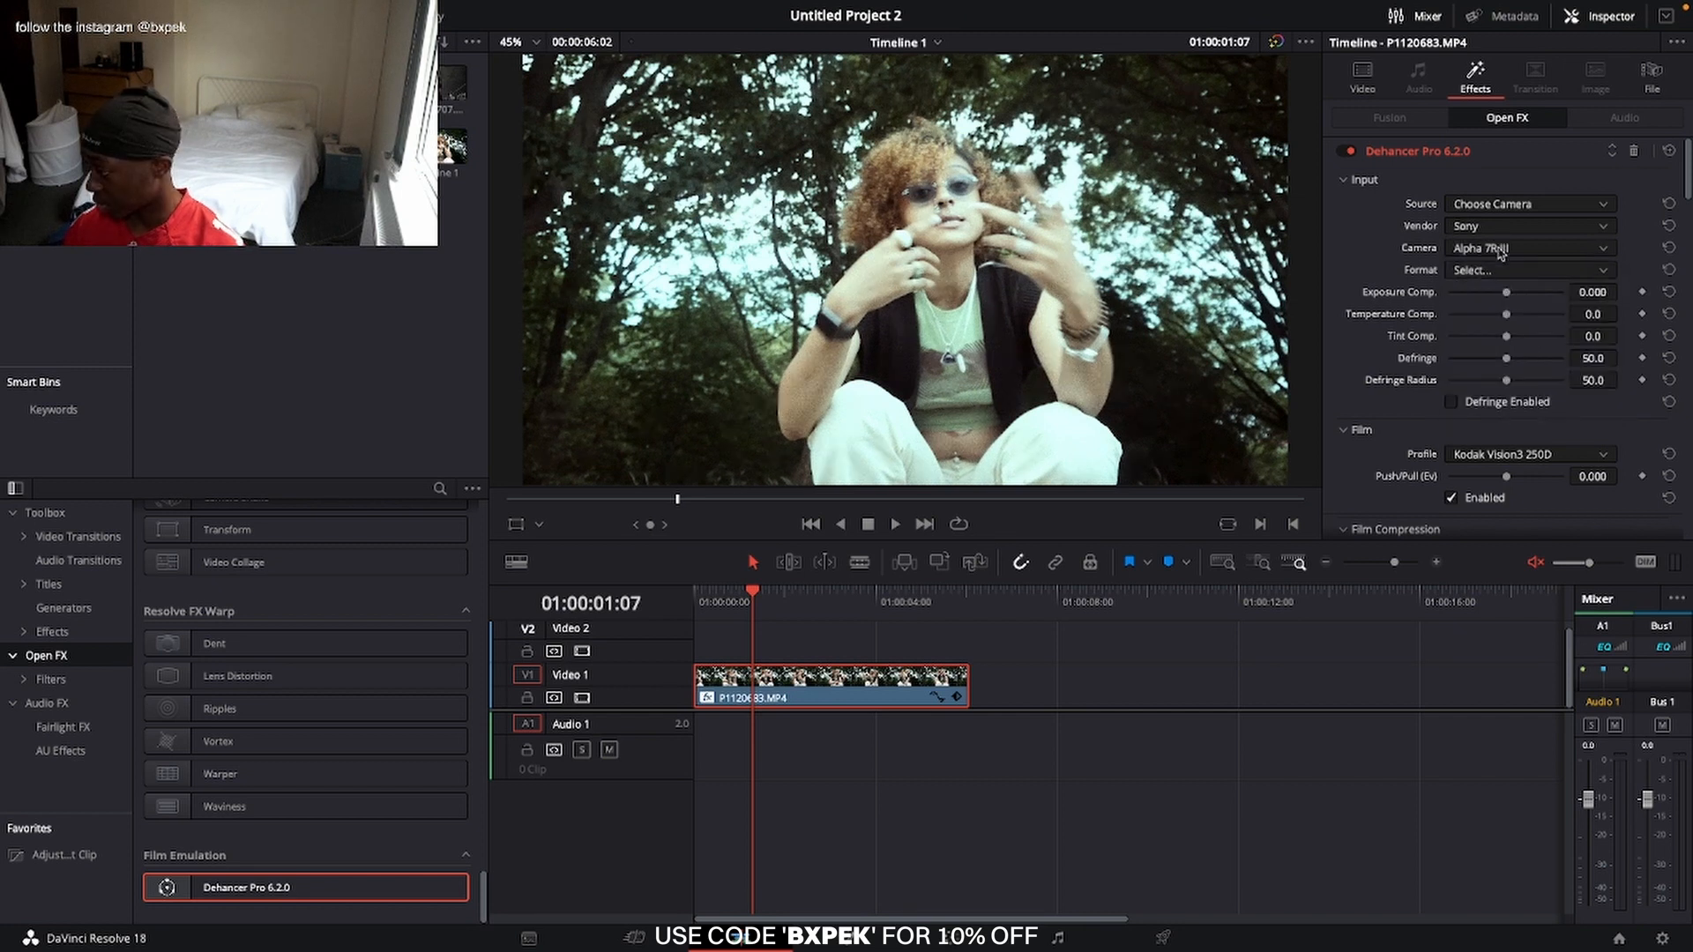
click(1481, 329)
click(1503, 269)
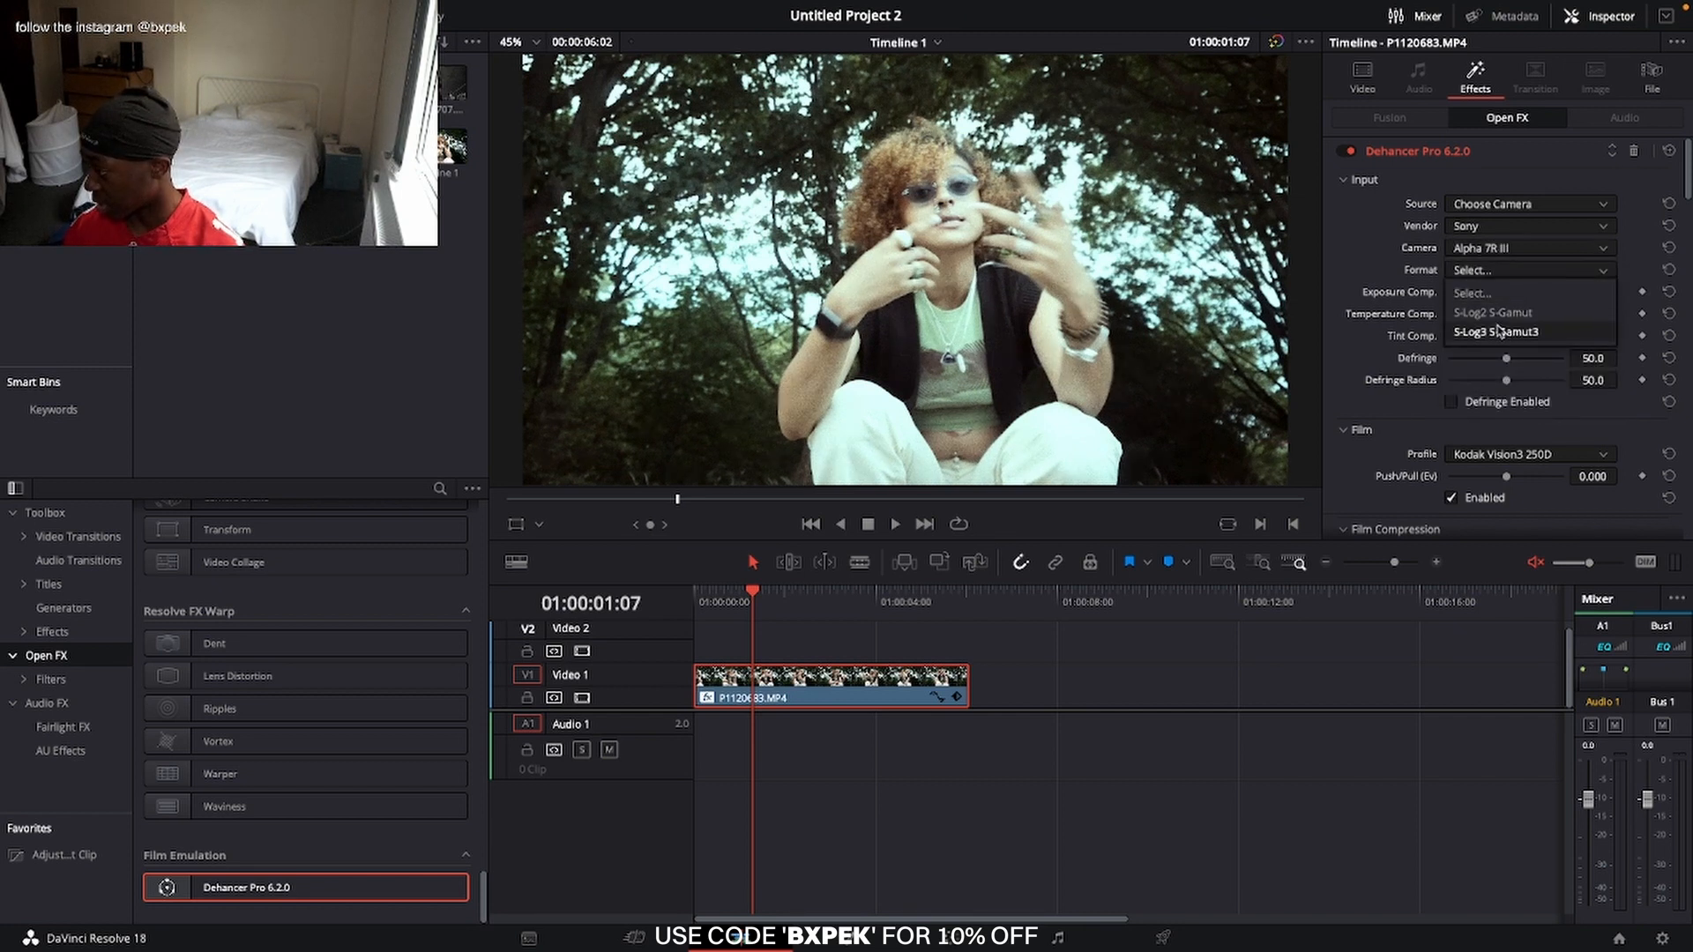
- Change the Sony camera to Alpha 7S III and look through its available formats and the other camera models
click(1492, 251)
click(1529, 270)
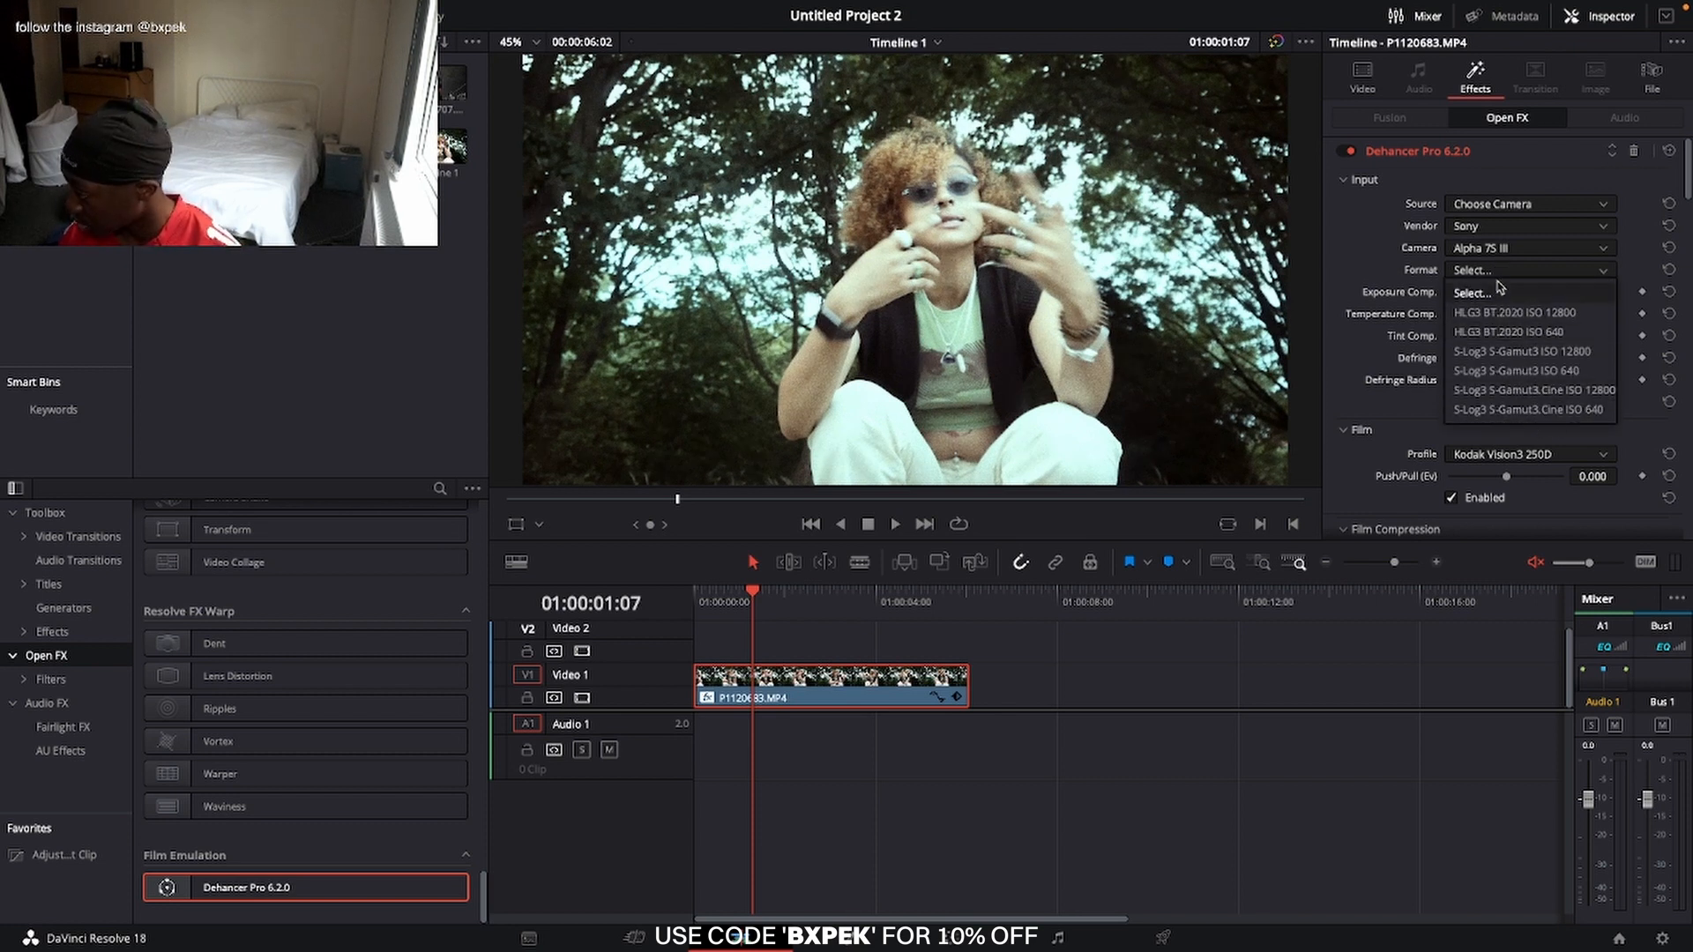
click(1498, 242)
click(1499, 248)
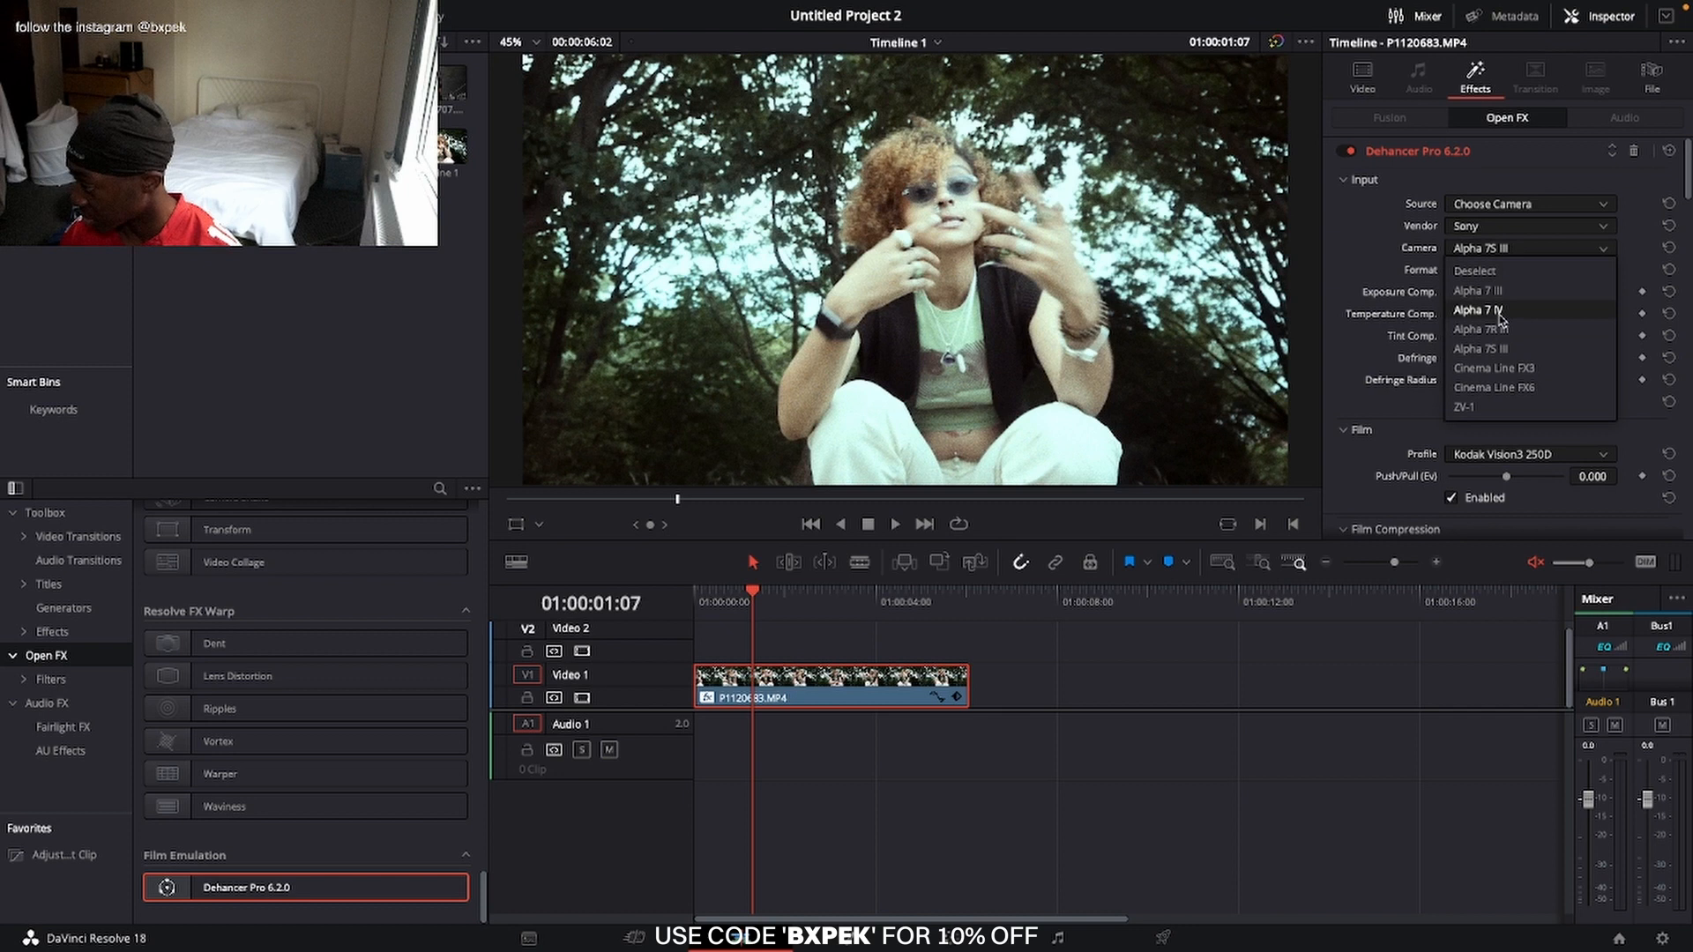
click(1500, 247)
- Switch the input profile to vendor Canon, camera M50 and format Neutral
click(1500, 227)
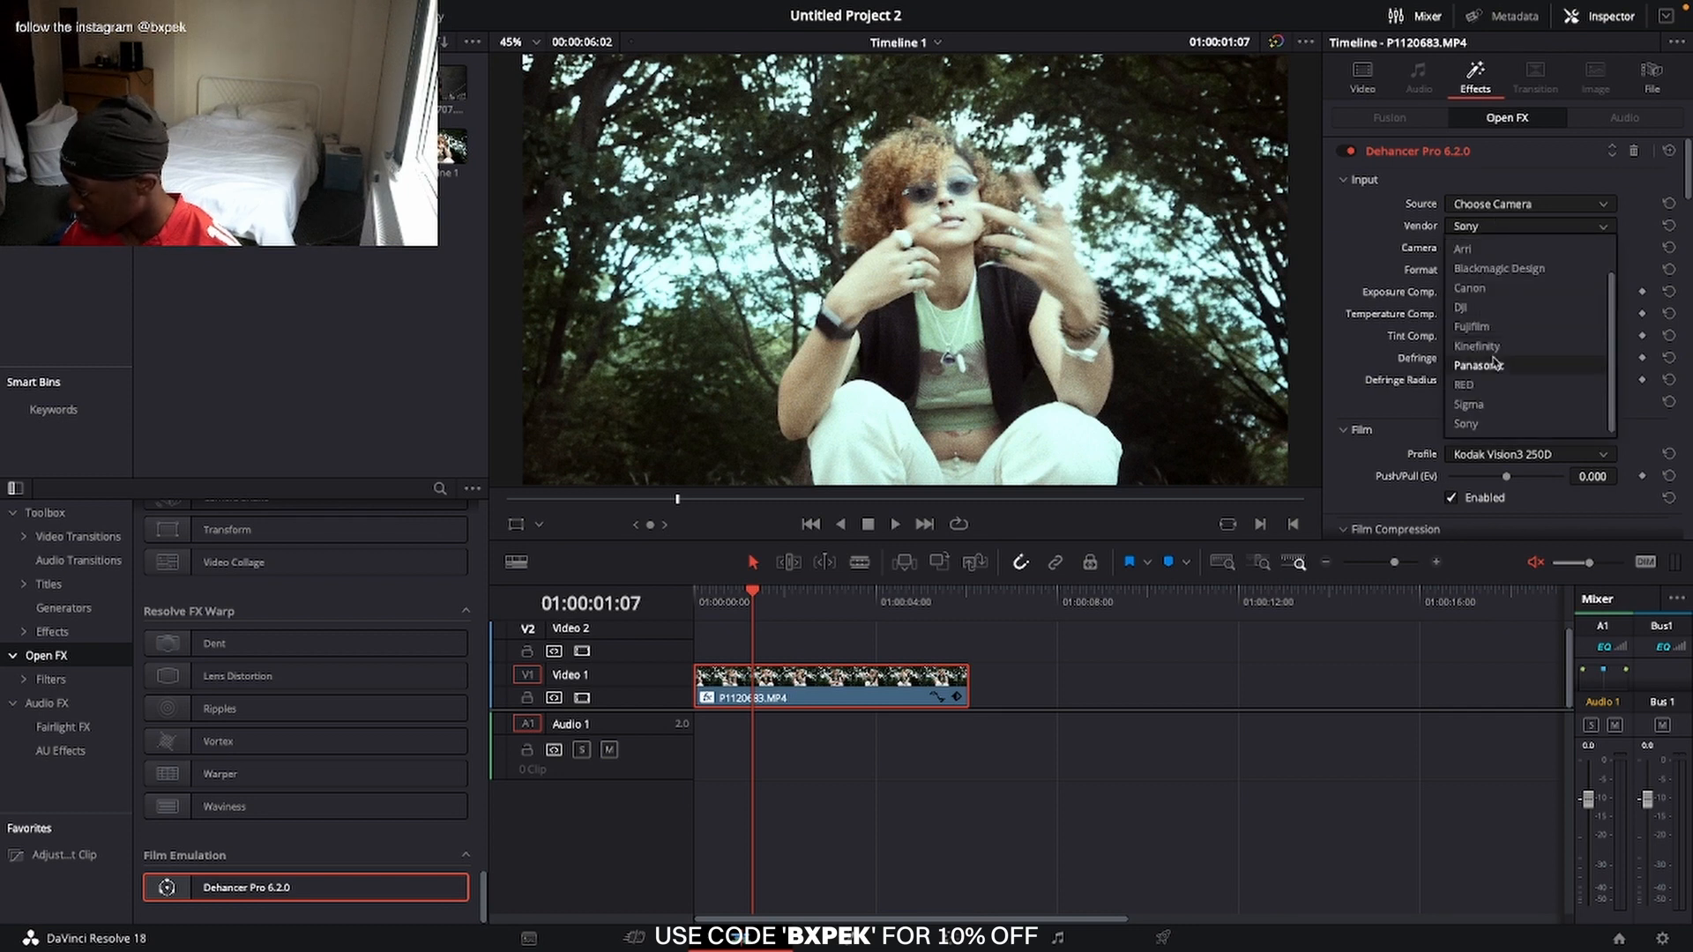
click(1486, 289)
click(1489, 248)
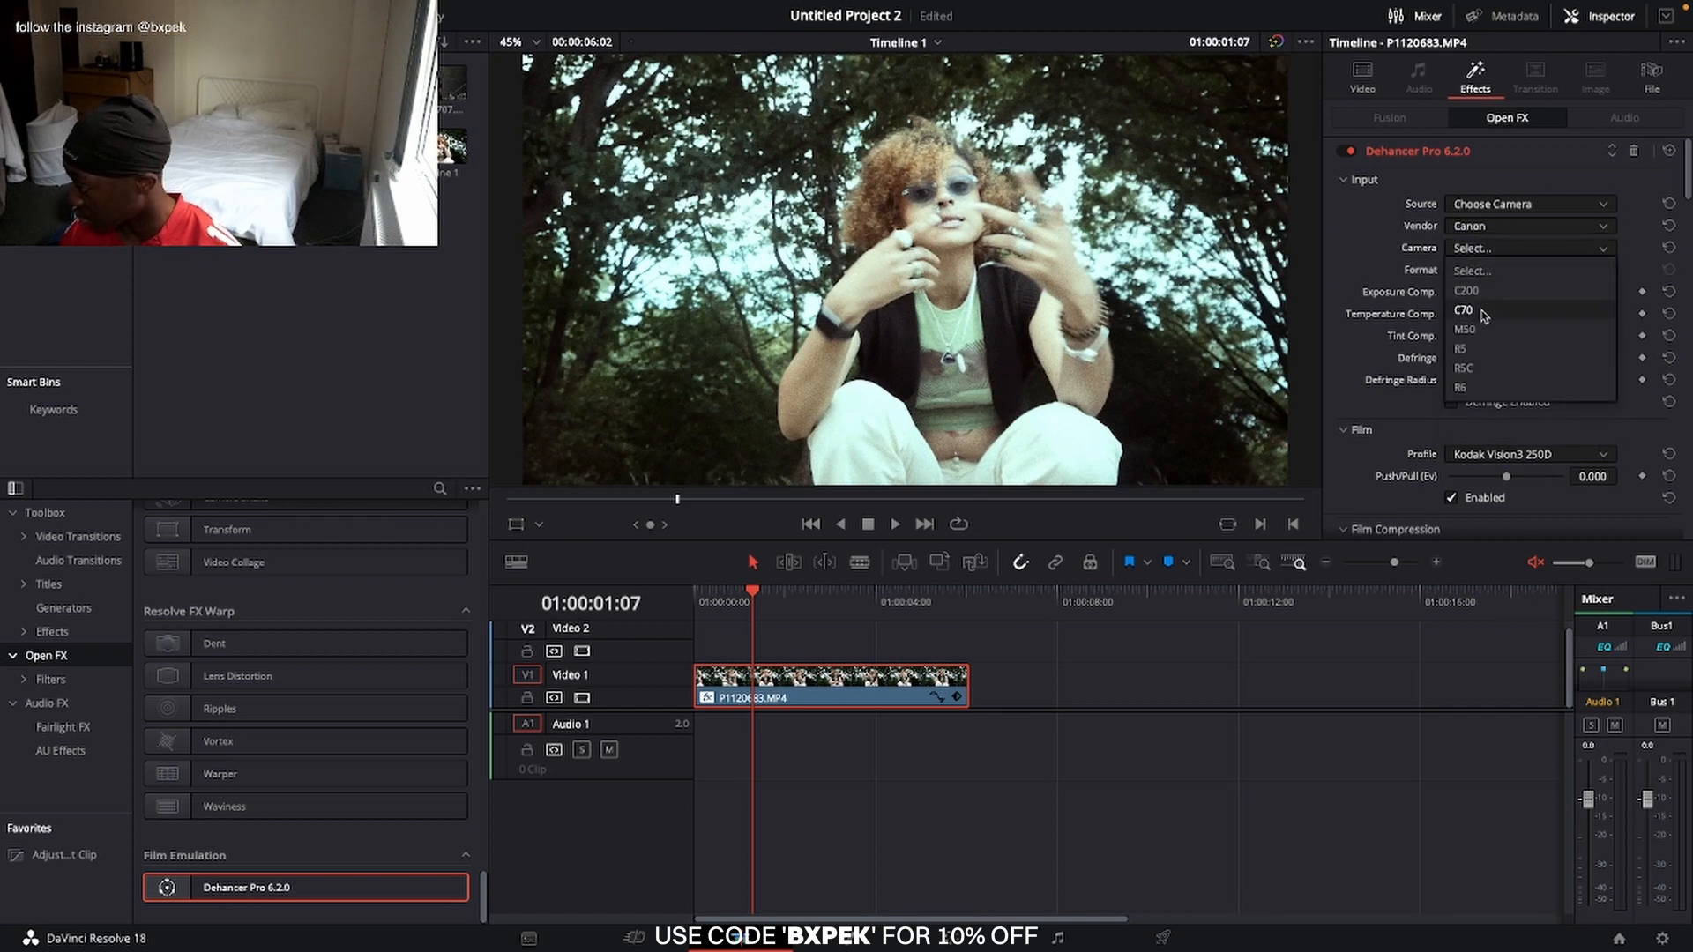
click(1464, 329)
click(1492, 270)
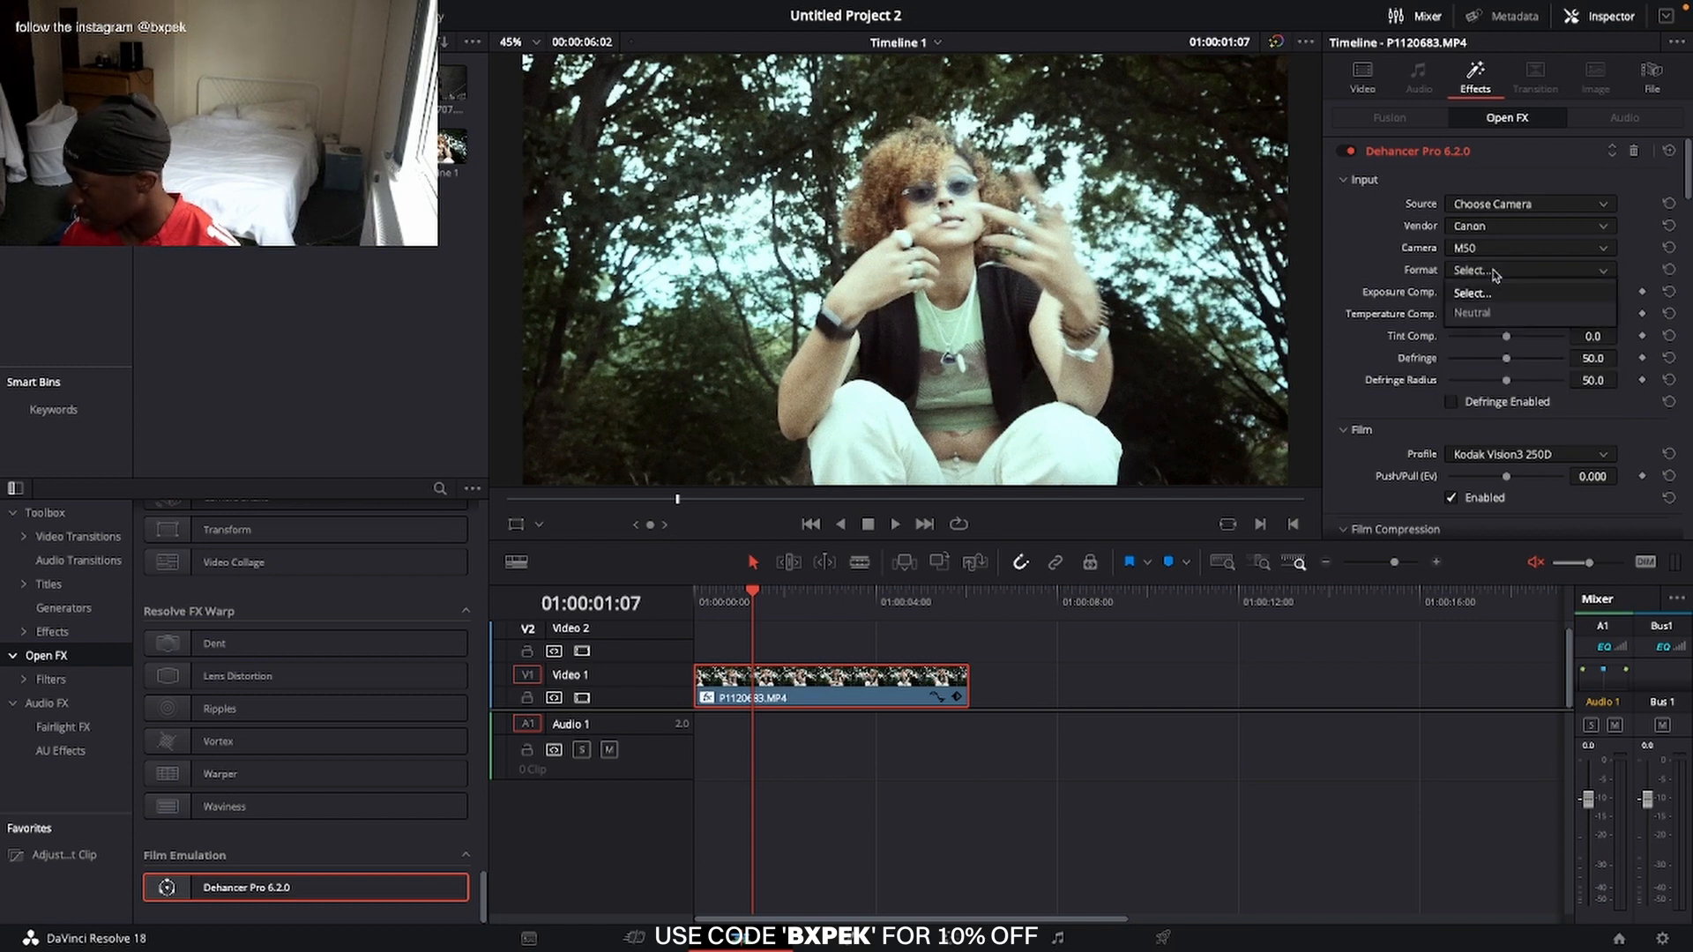
click(1496, 314)
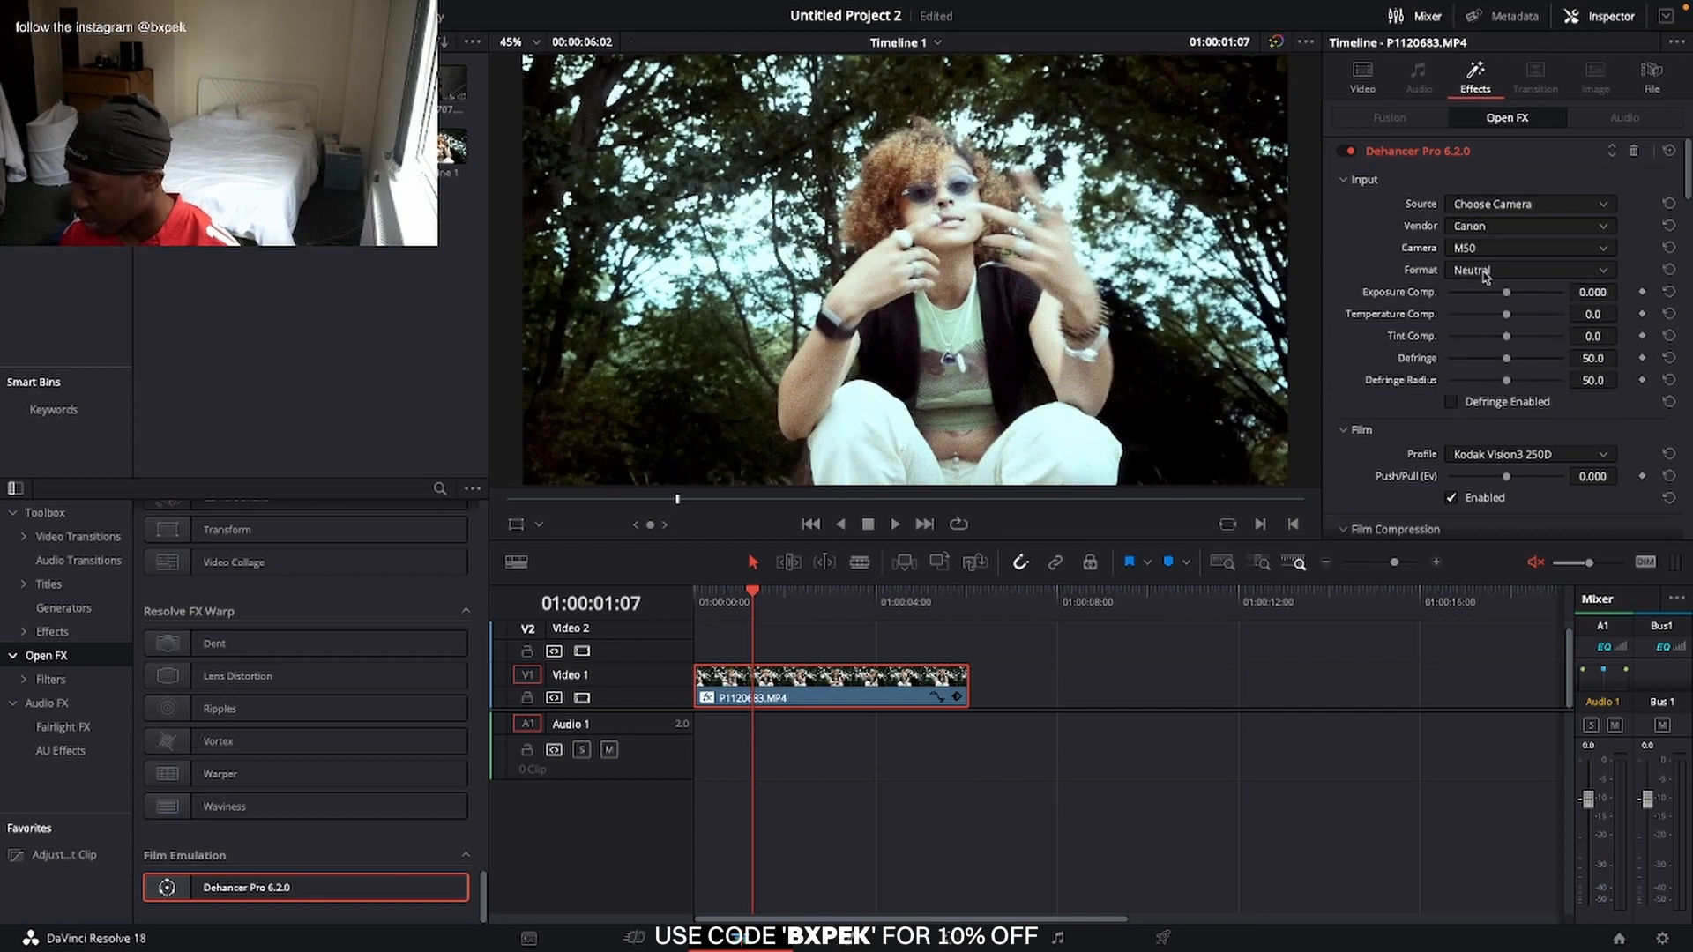
click(1486, 273)
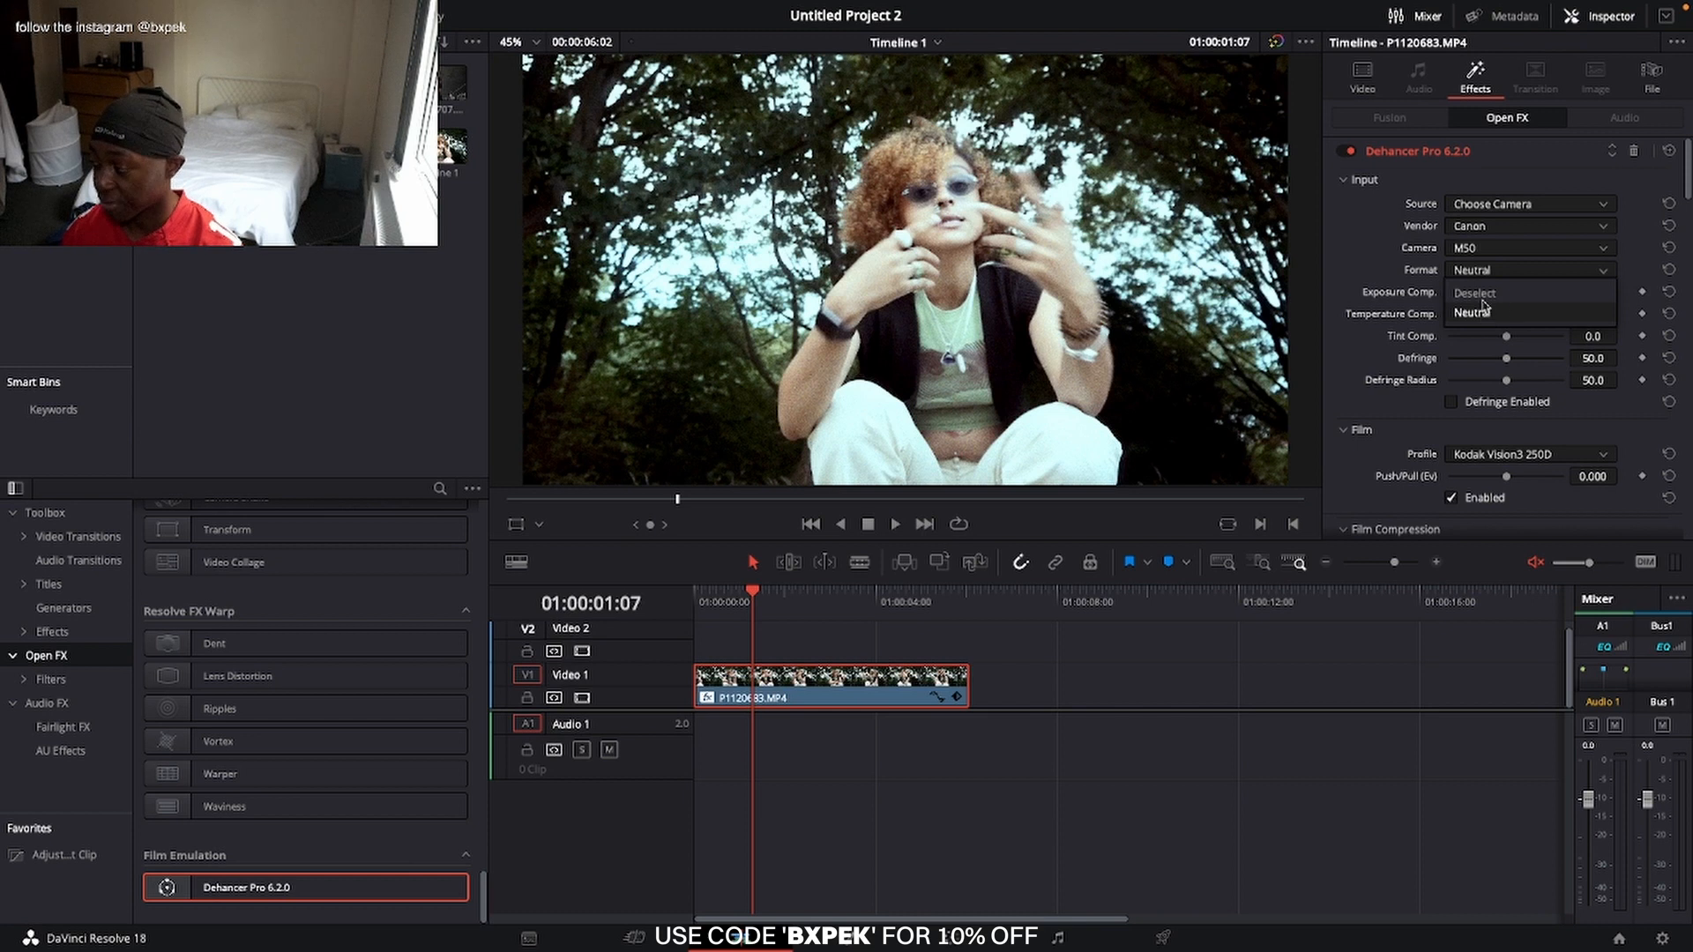
click(1483, 309)
- Change the Canon camera to R5 with the Log 3 Cinema Gamut format
click(1486, 231)
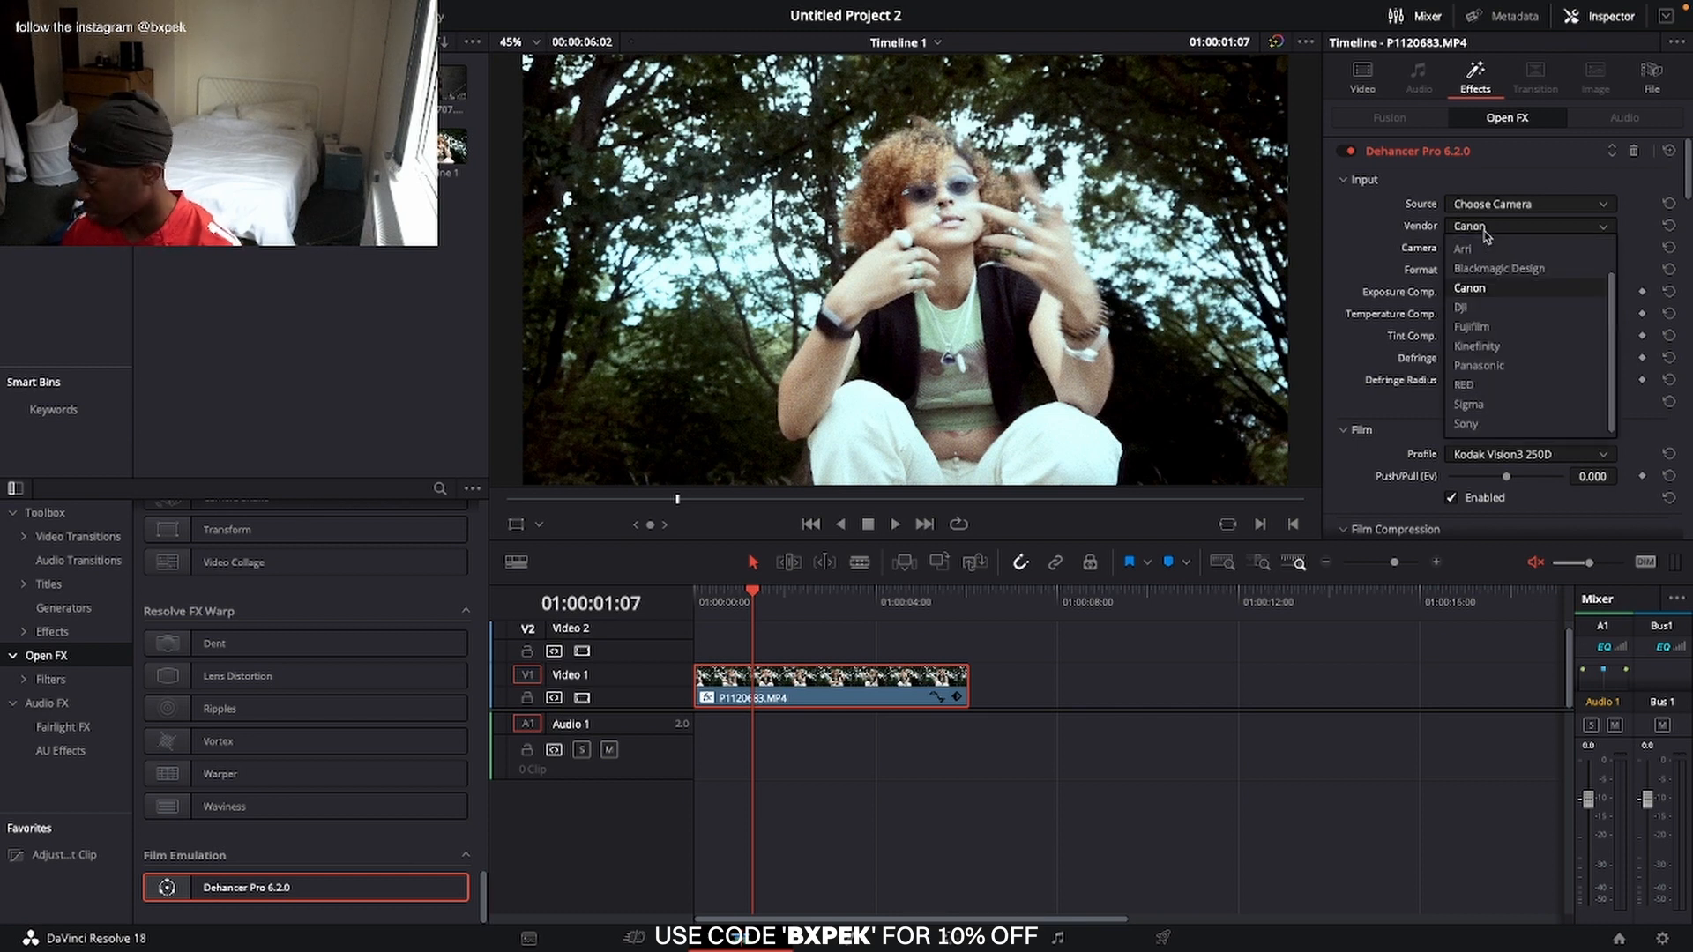
click(1486, 290)
click(1488, 248)
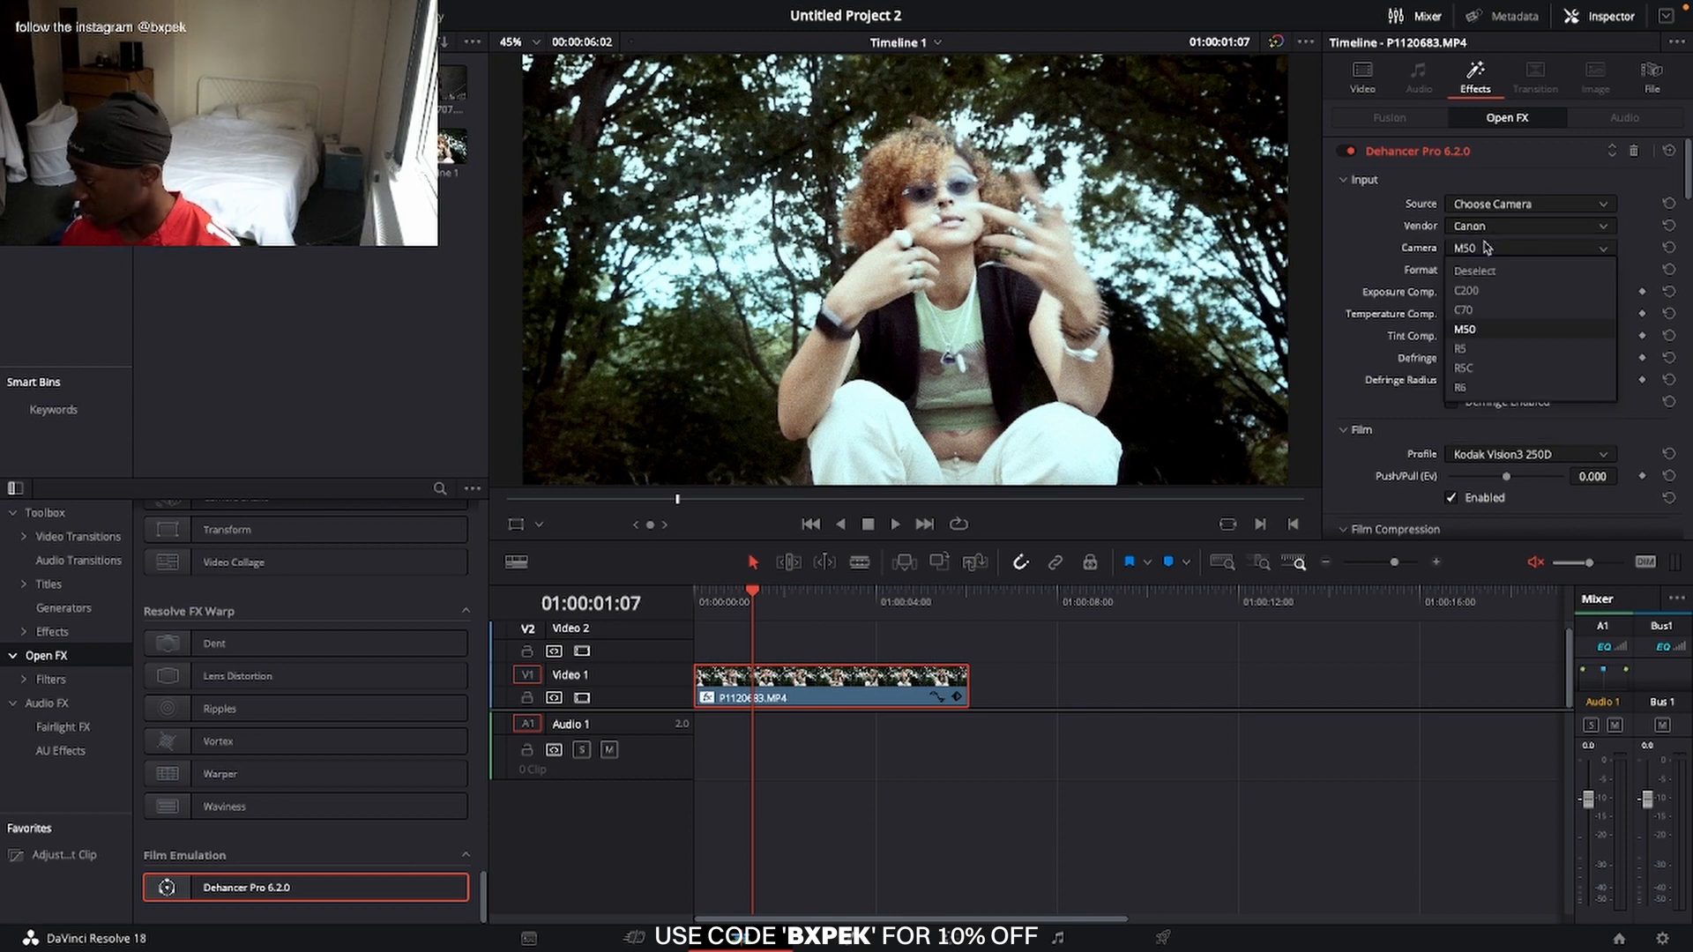
click(1491, 352)
click(1491, 271)
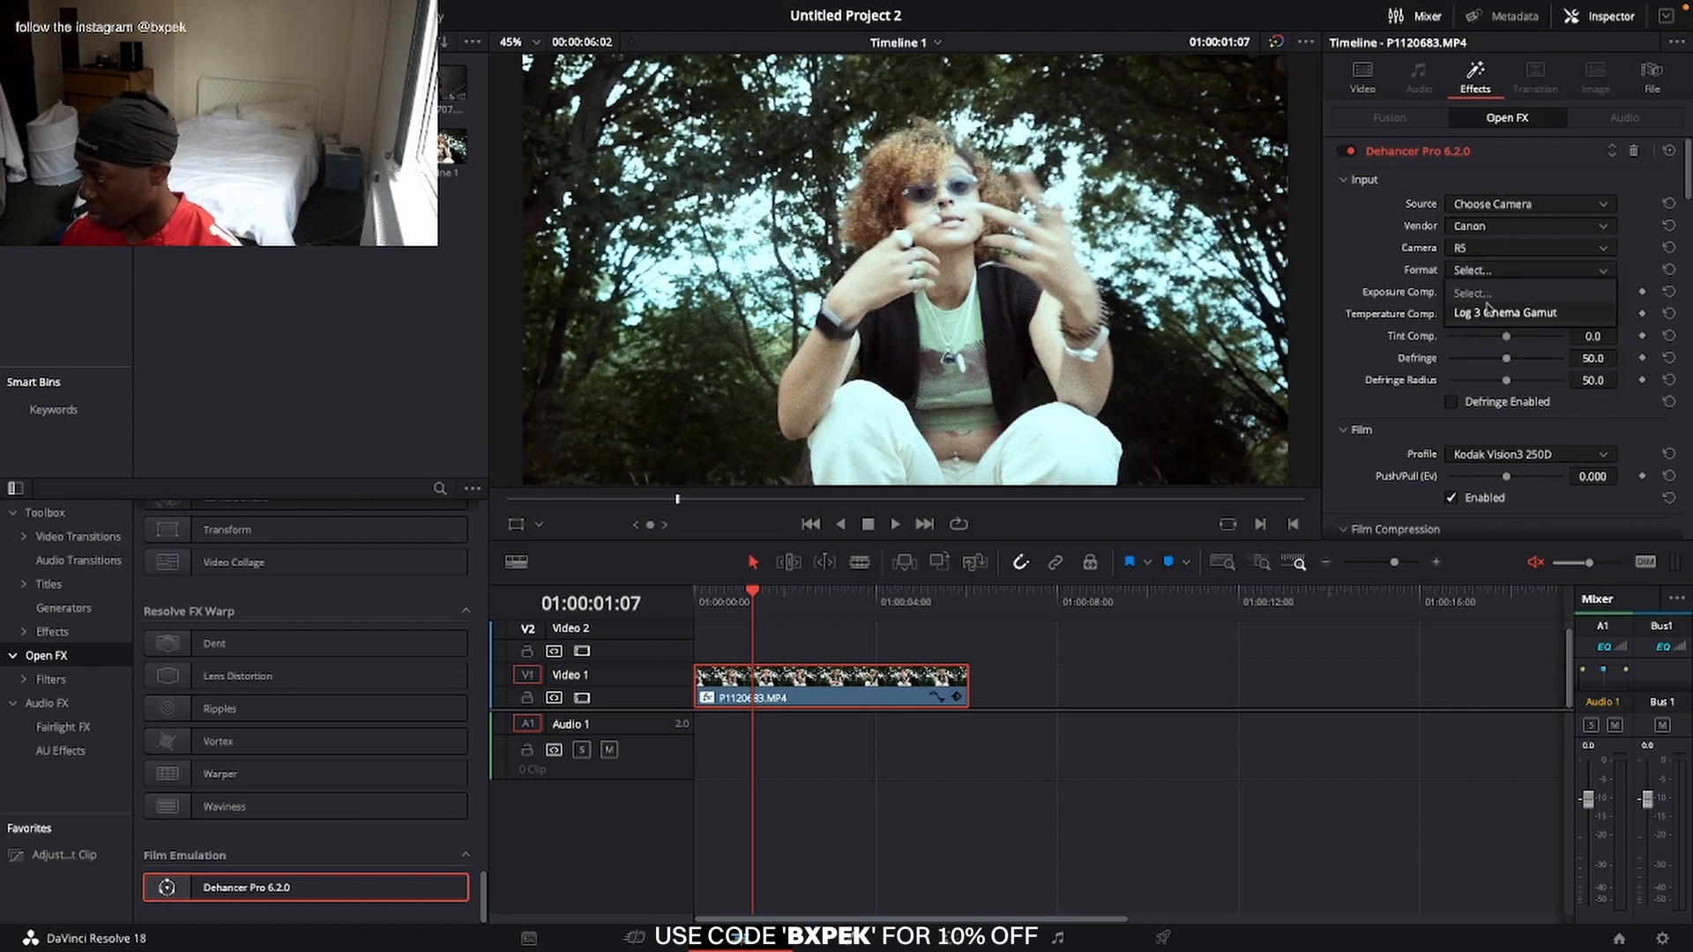
click(1486, 314)
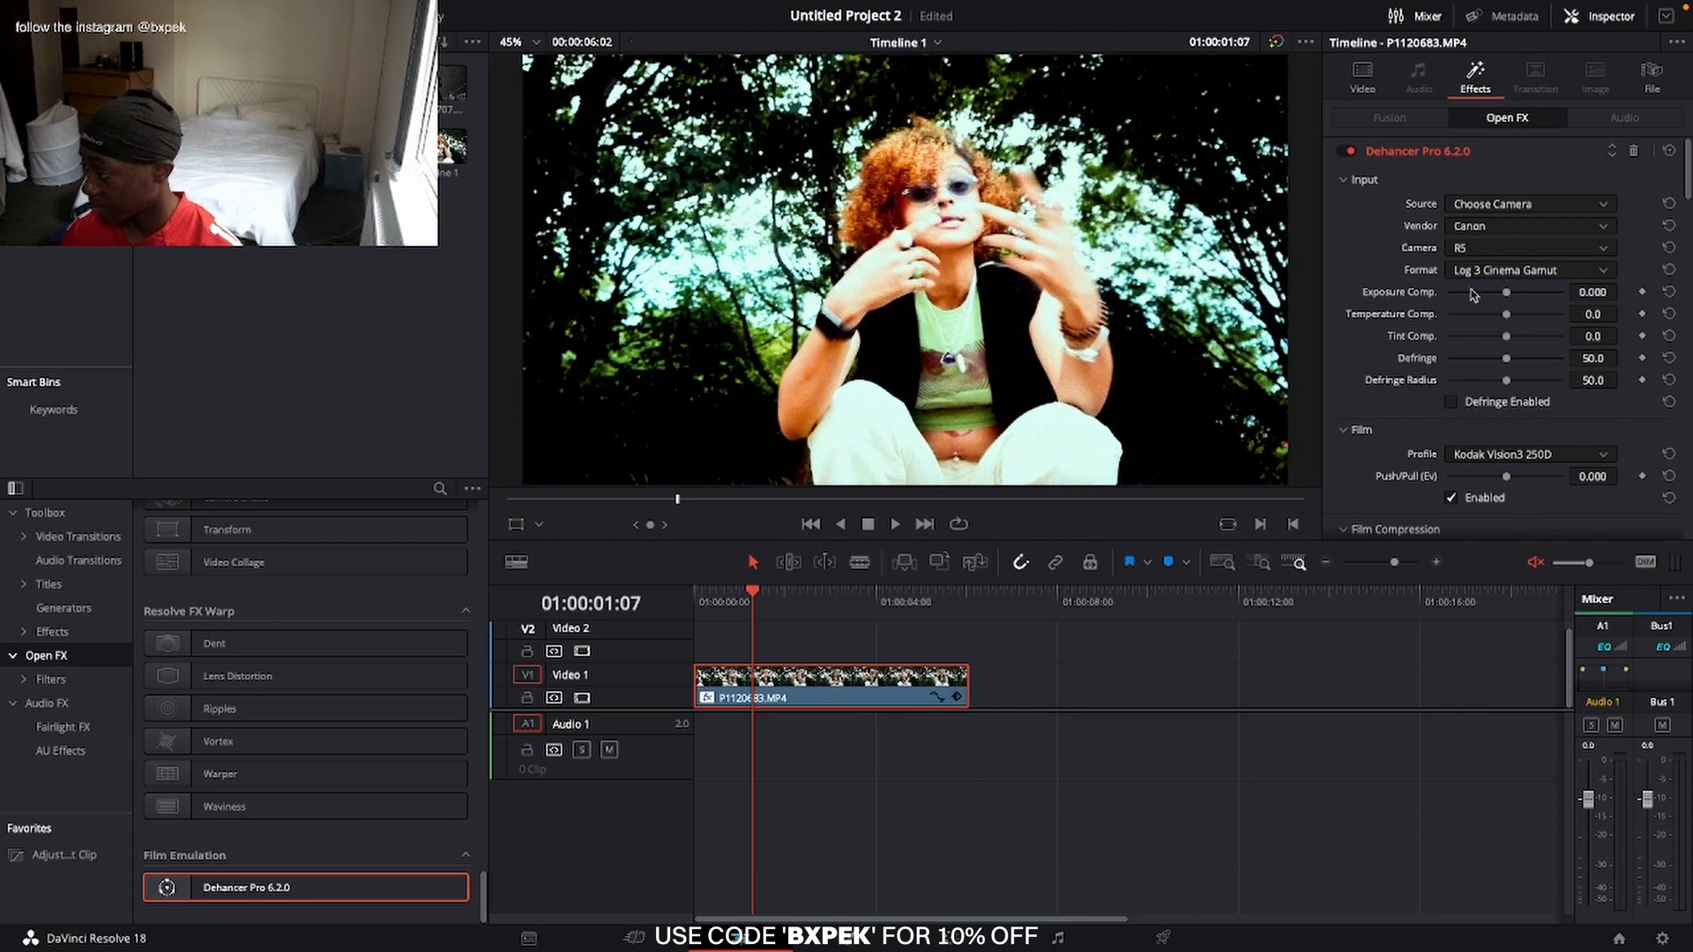
- Switch the input profile to vendor Panasonic, camera GH5 and format V-LogL, and review the camera and format options
click(1479, 231)
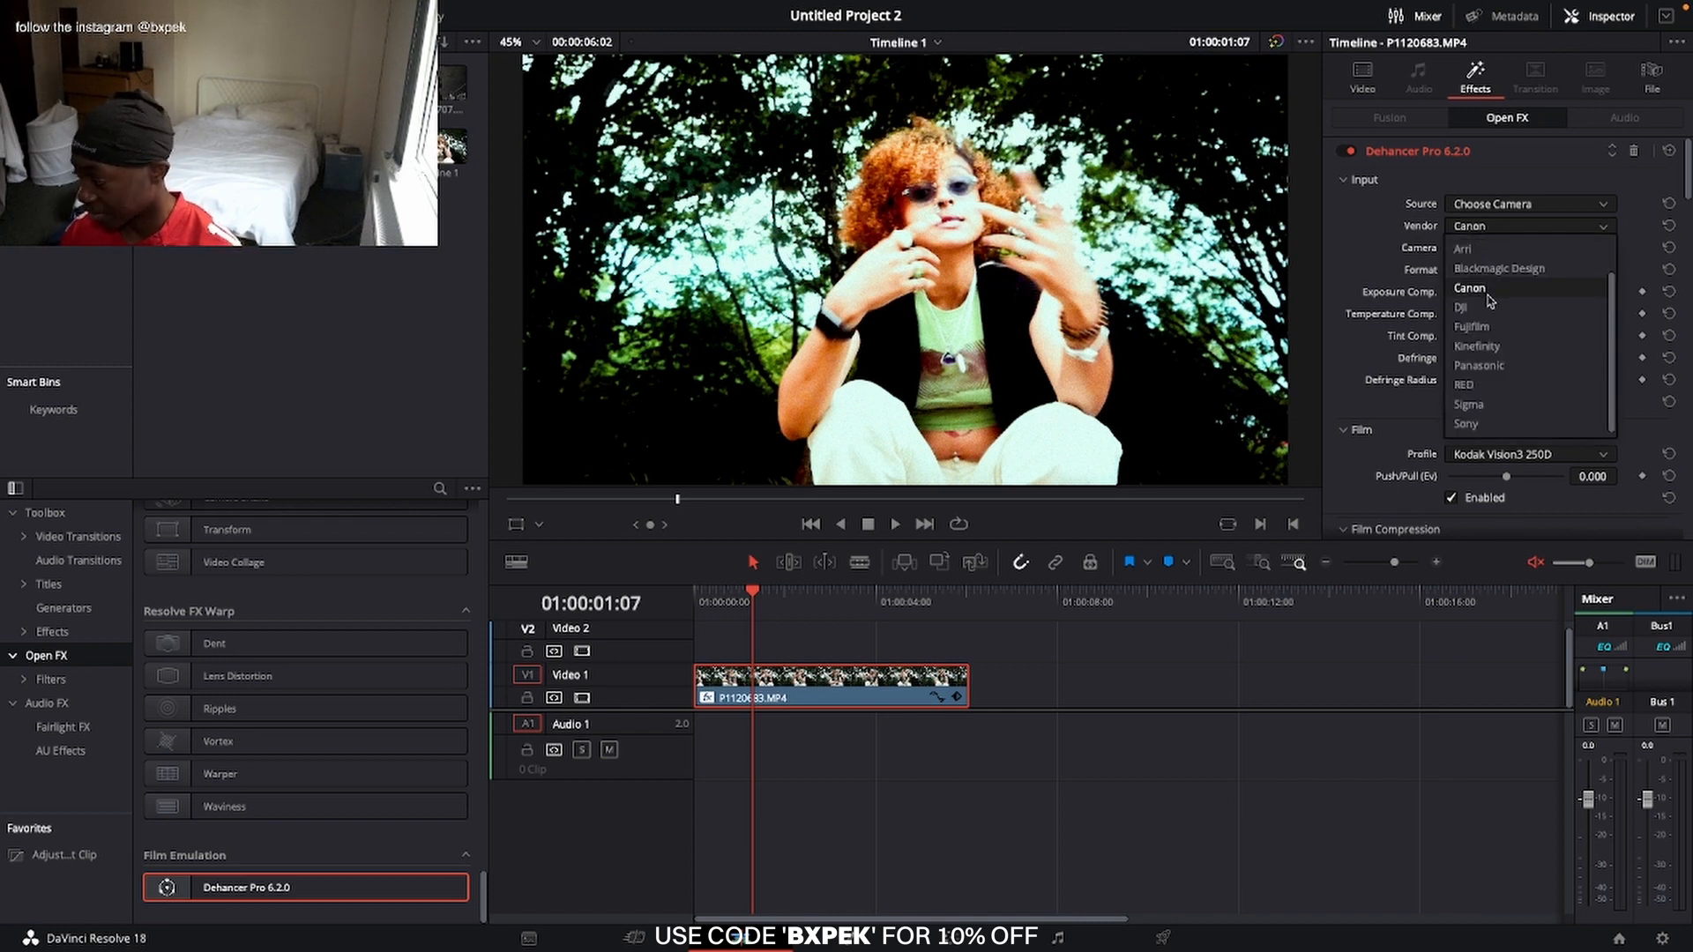
click(1490, 365)
click(1497, 250)
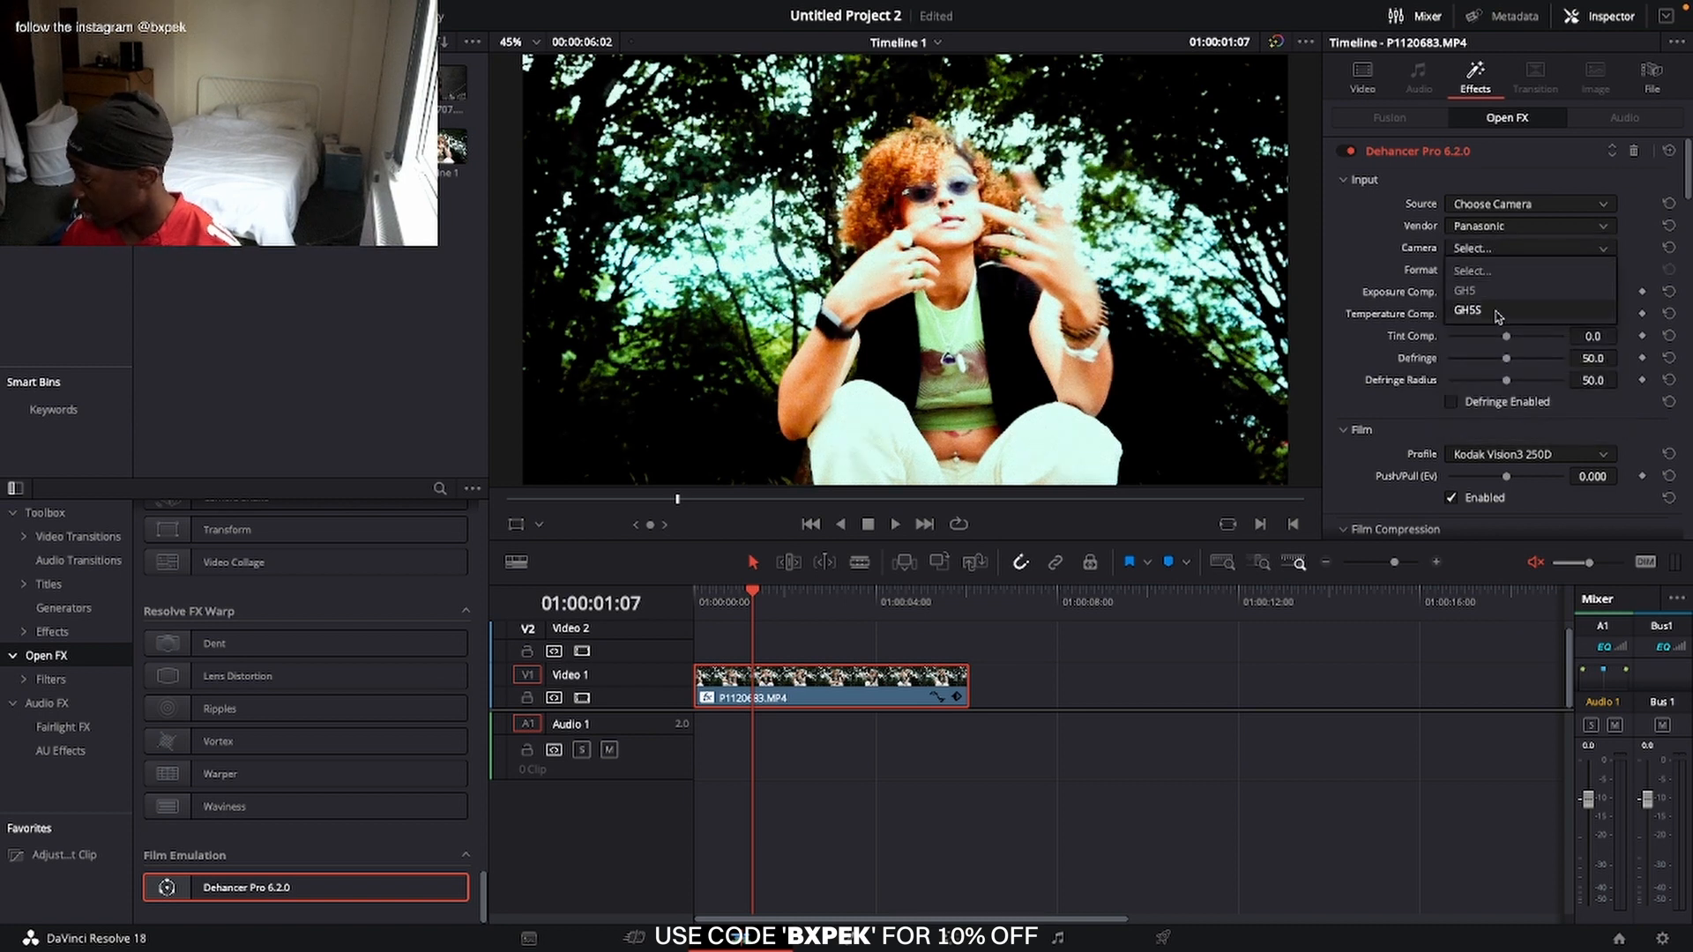
click(1496, 291)
click(1497, 270)
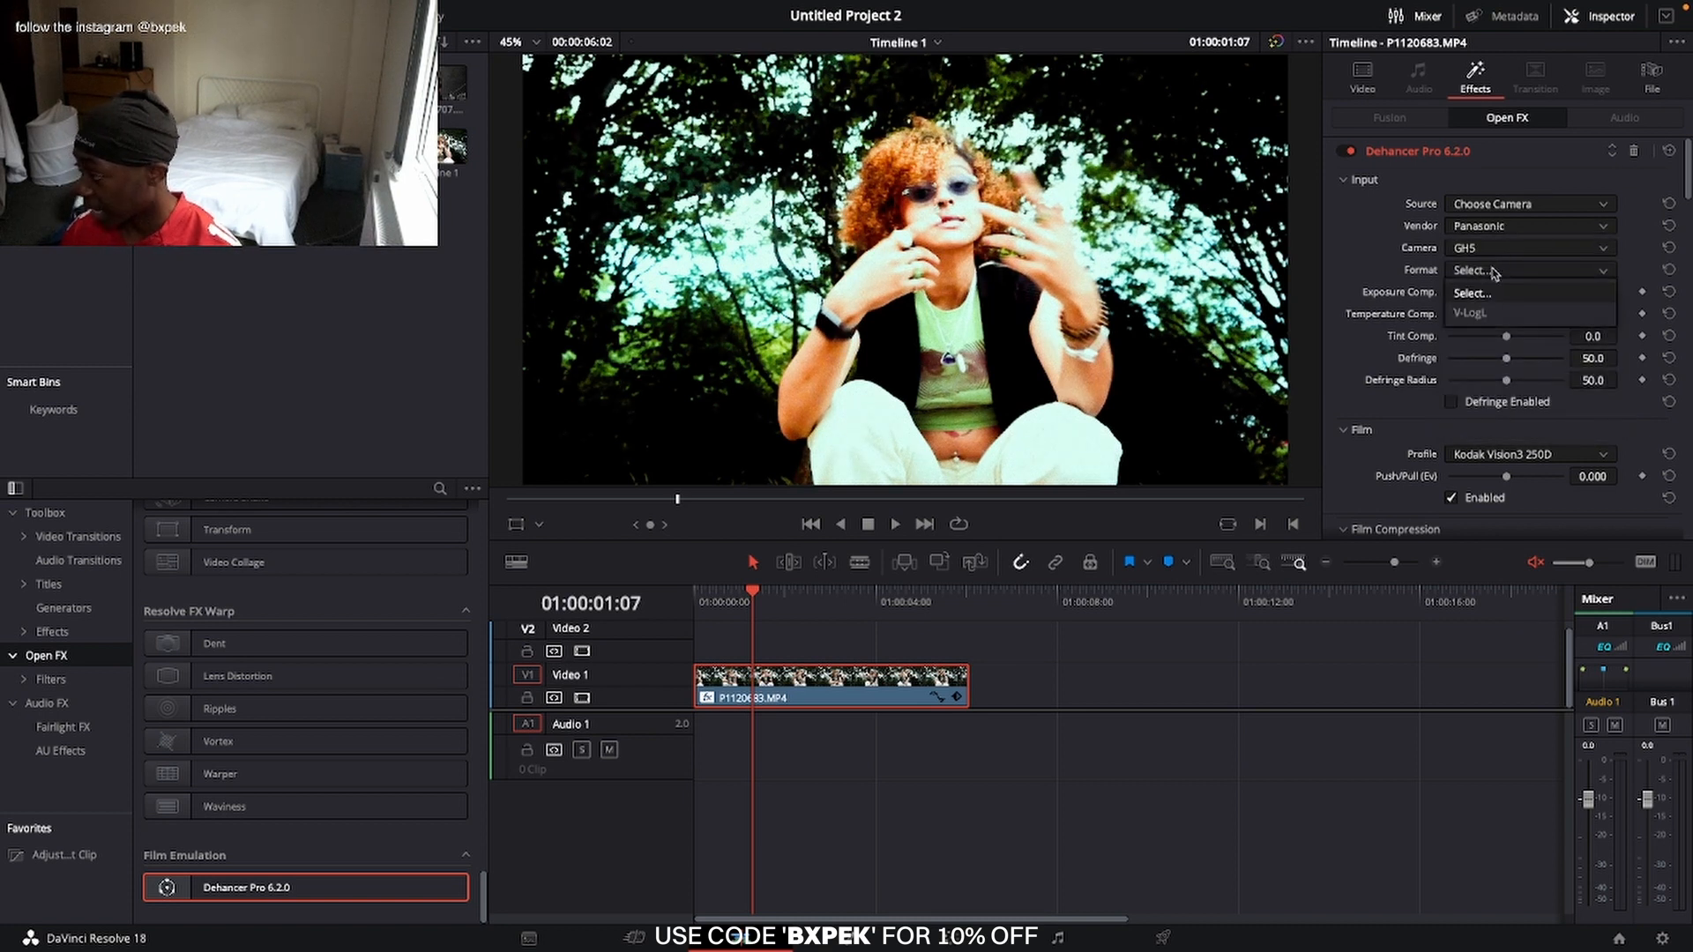
click(1496, 314)
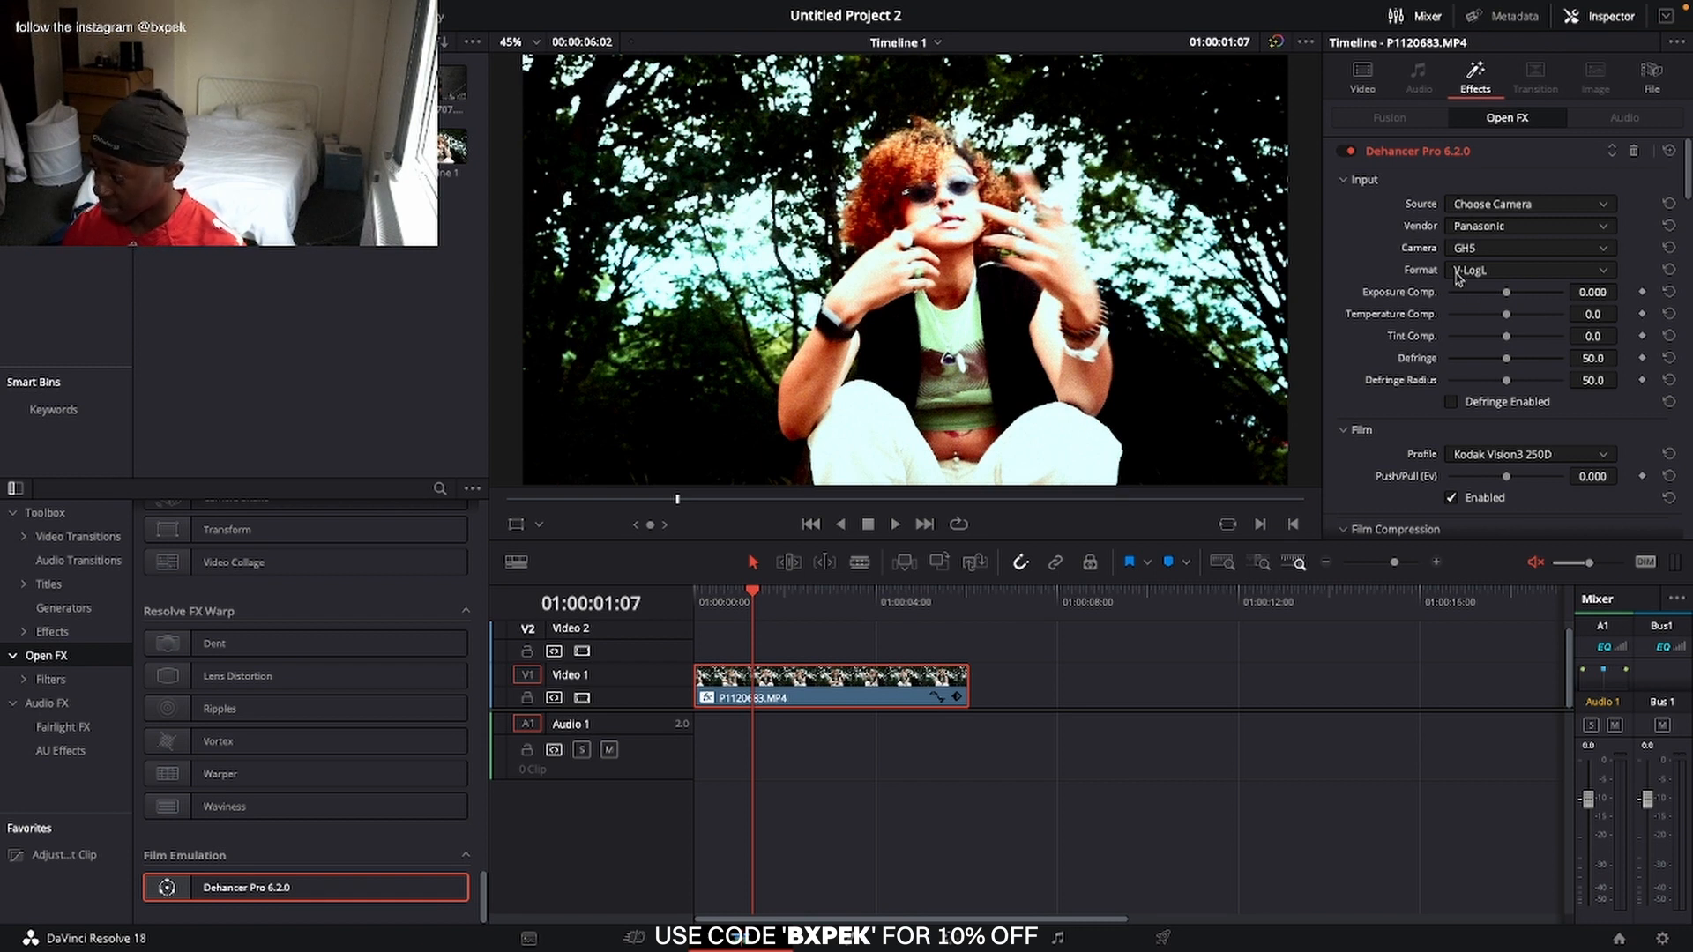
click(1497, 248)
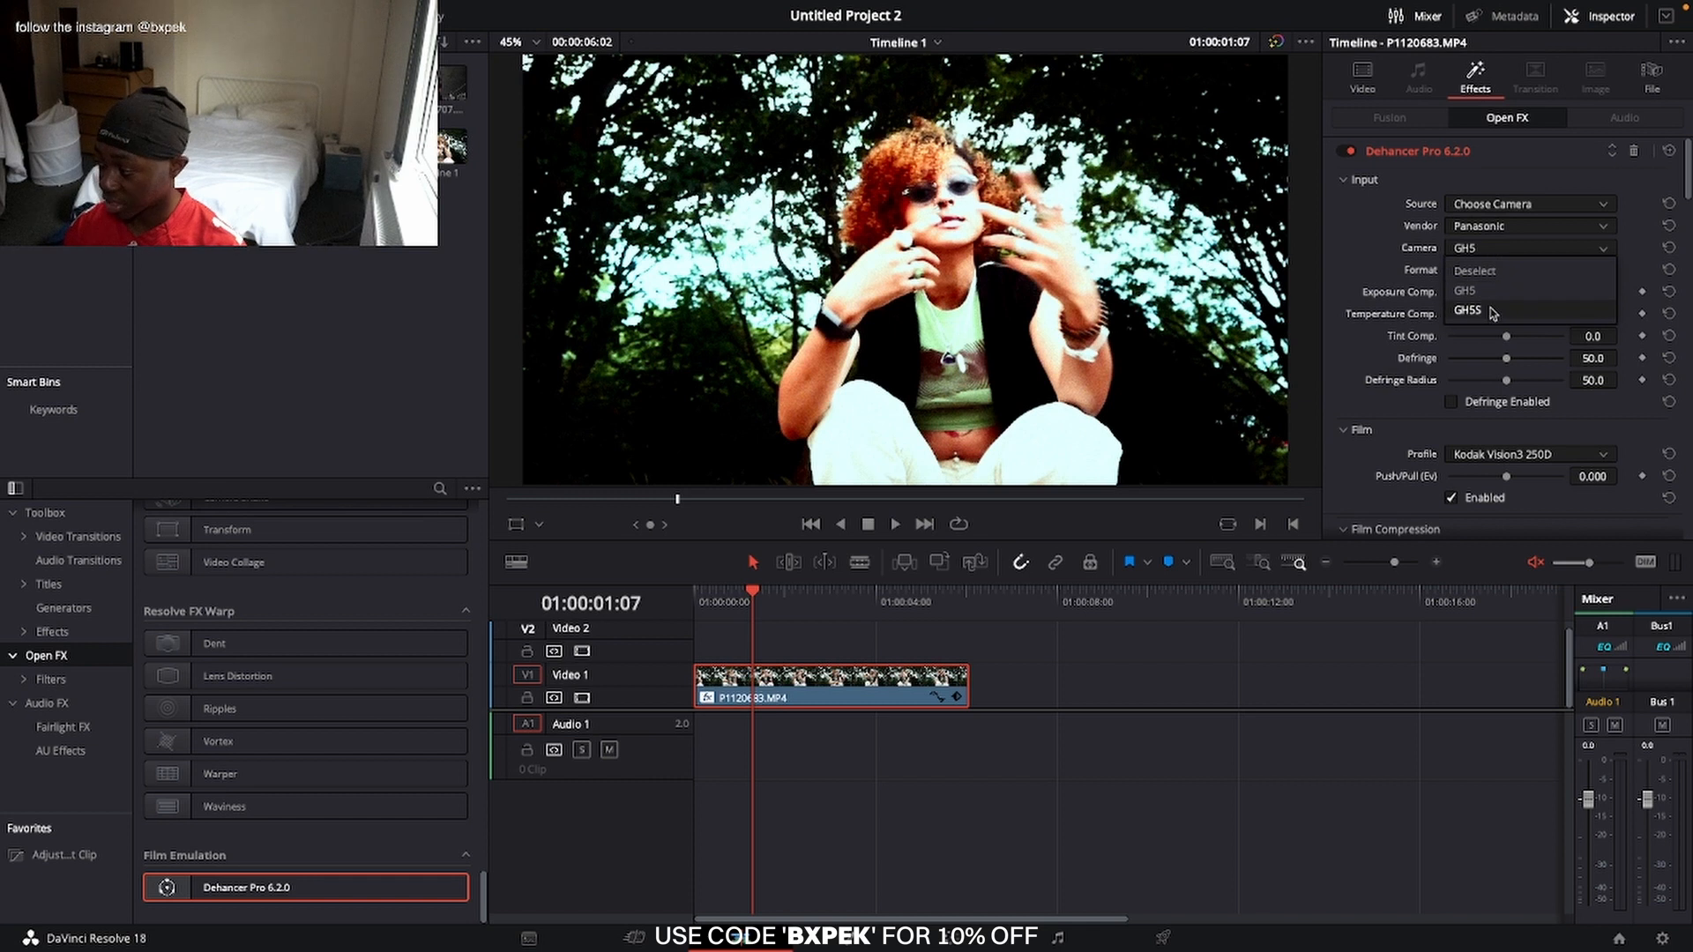
click(1490, 244)
click(1491, 270)
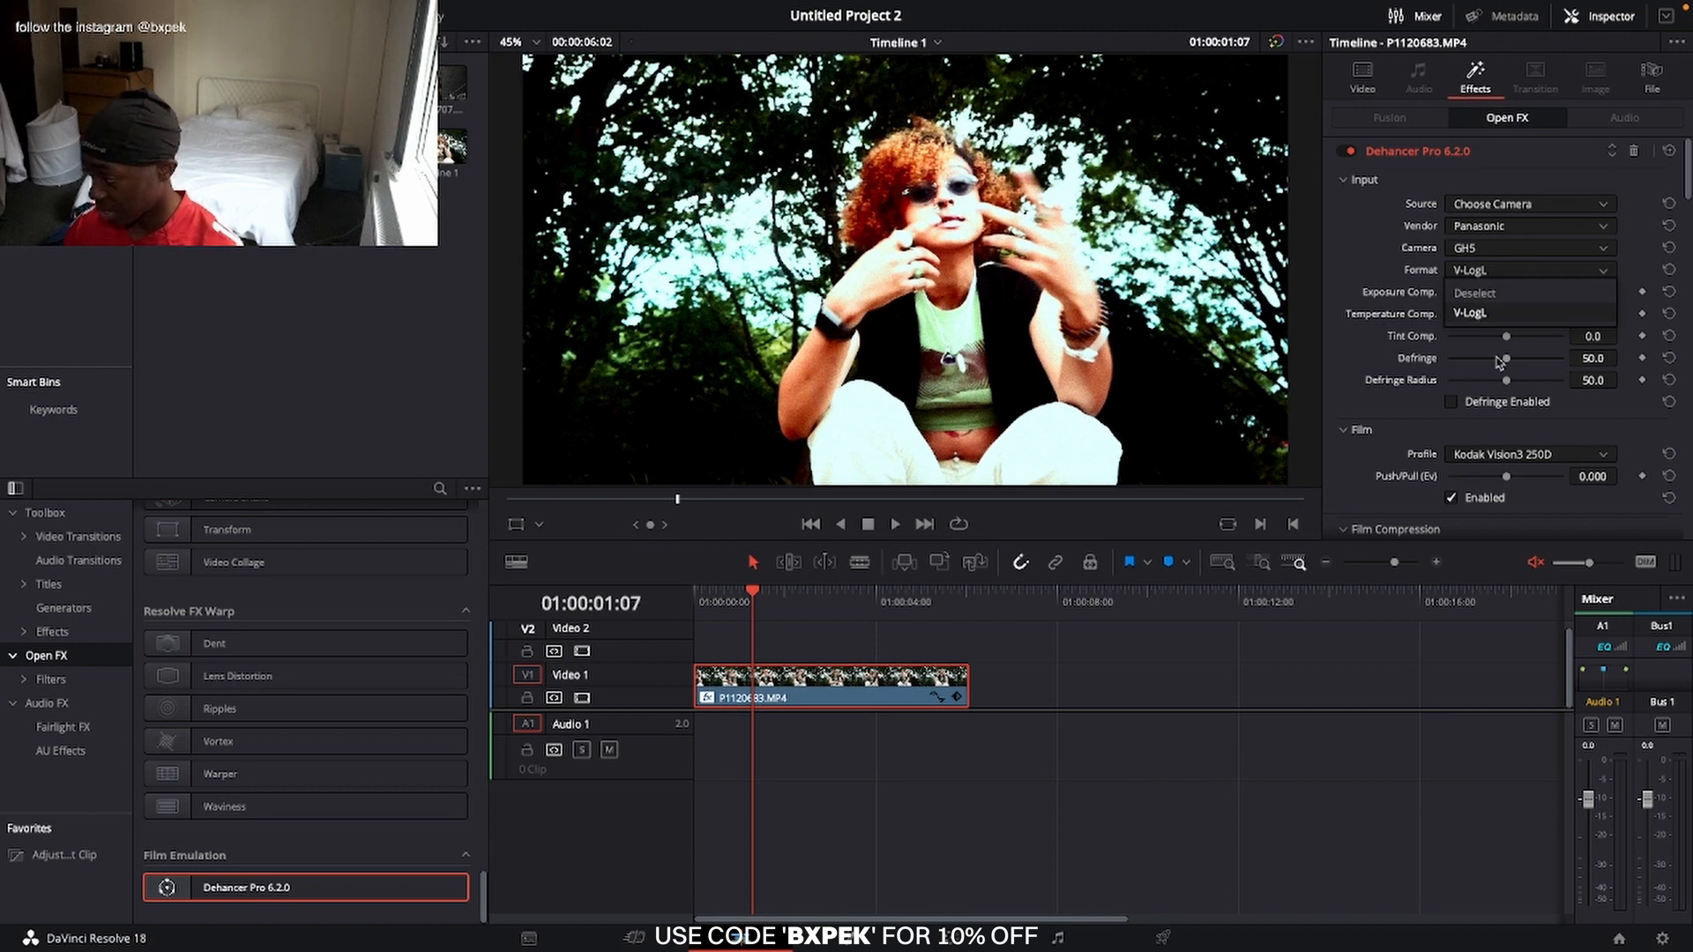
click(1507, 314)
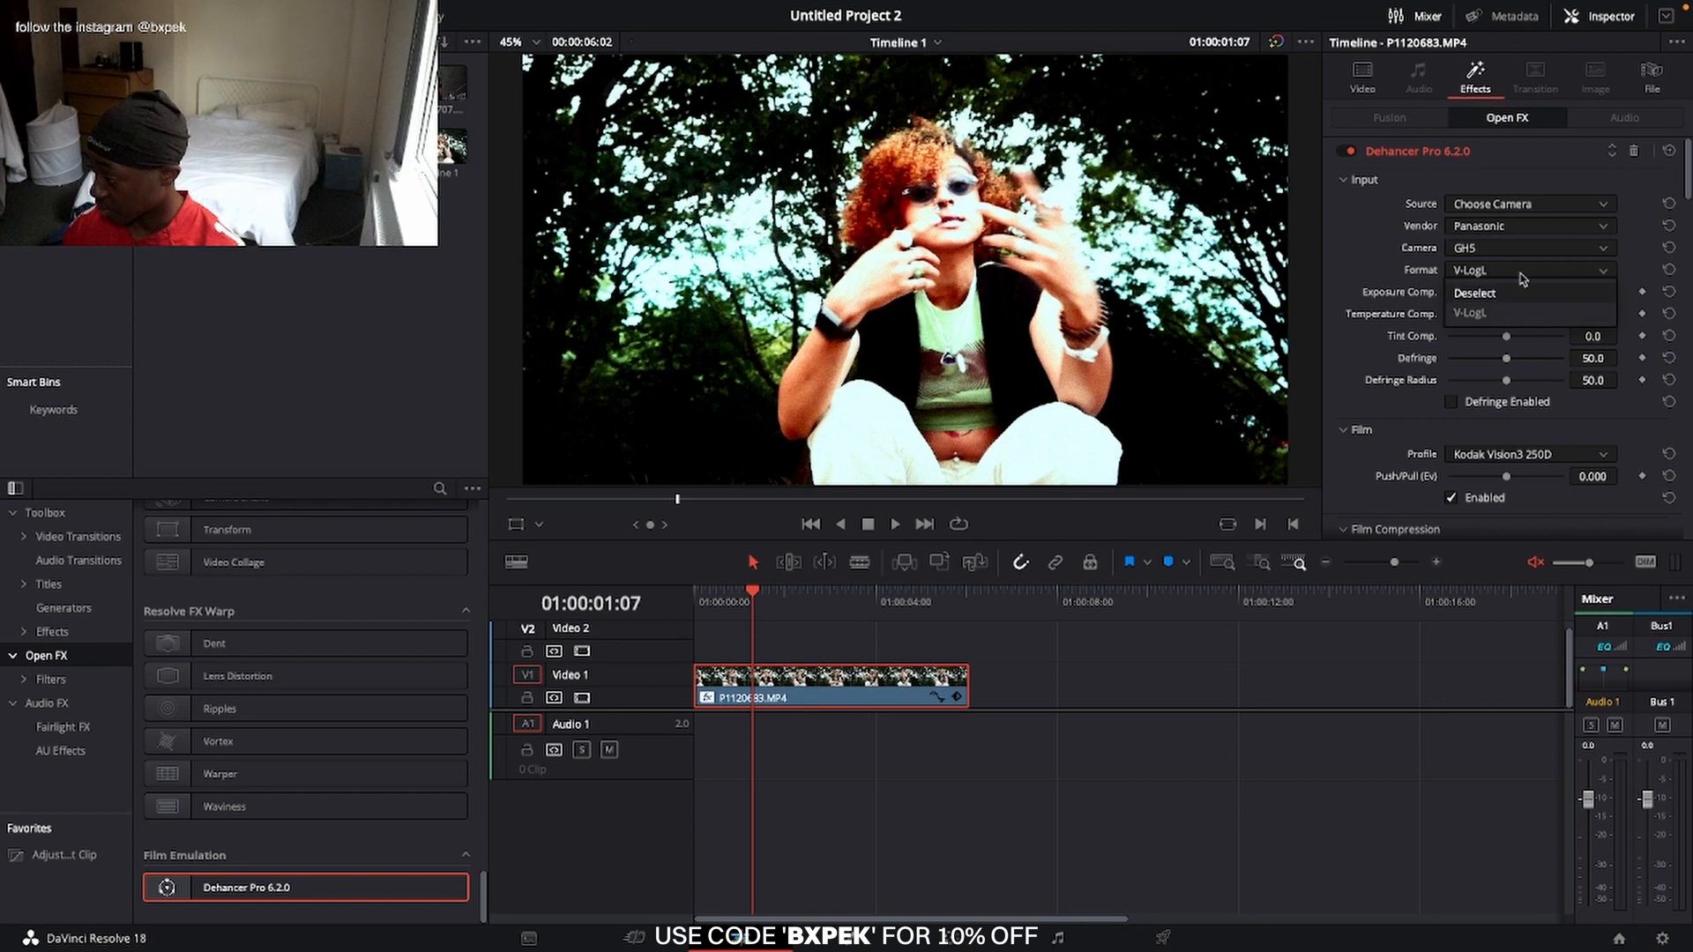
- Set the Dehancer input source to Rec.709
click(1510, 227)
click(1518, 204)
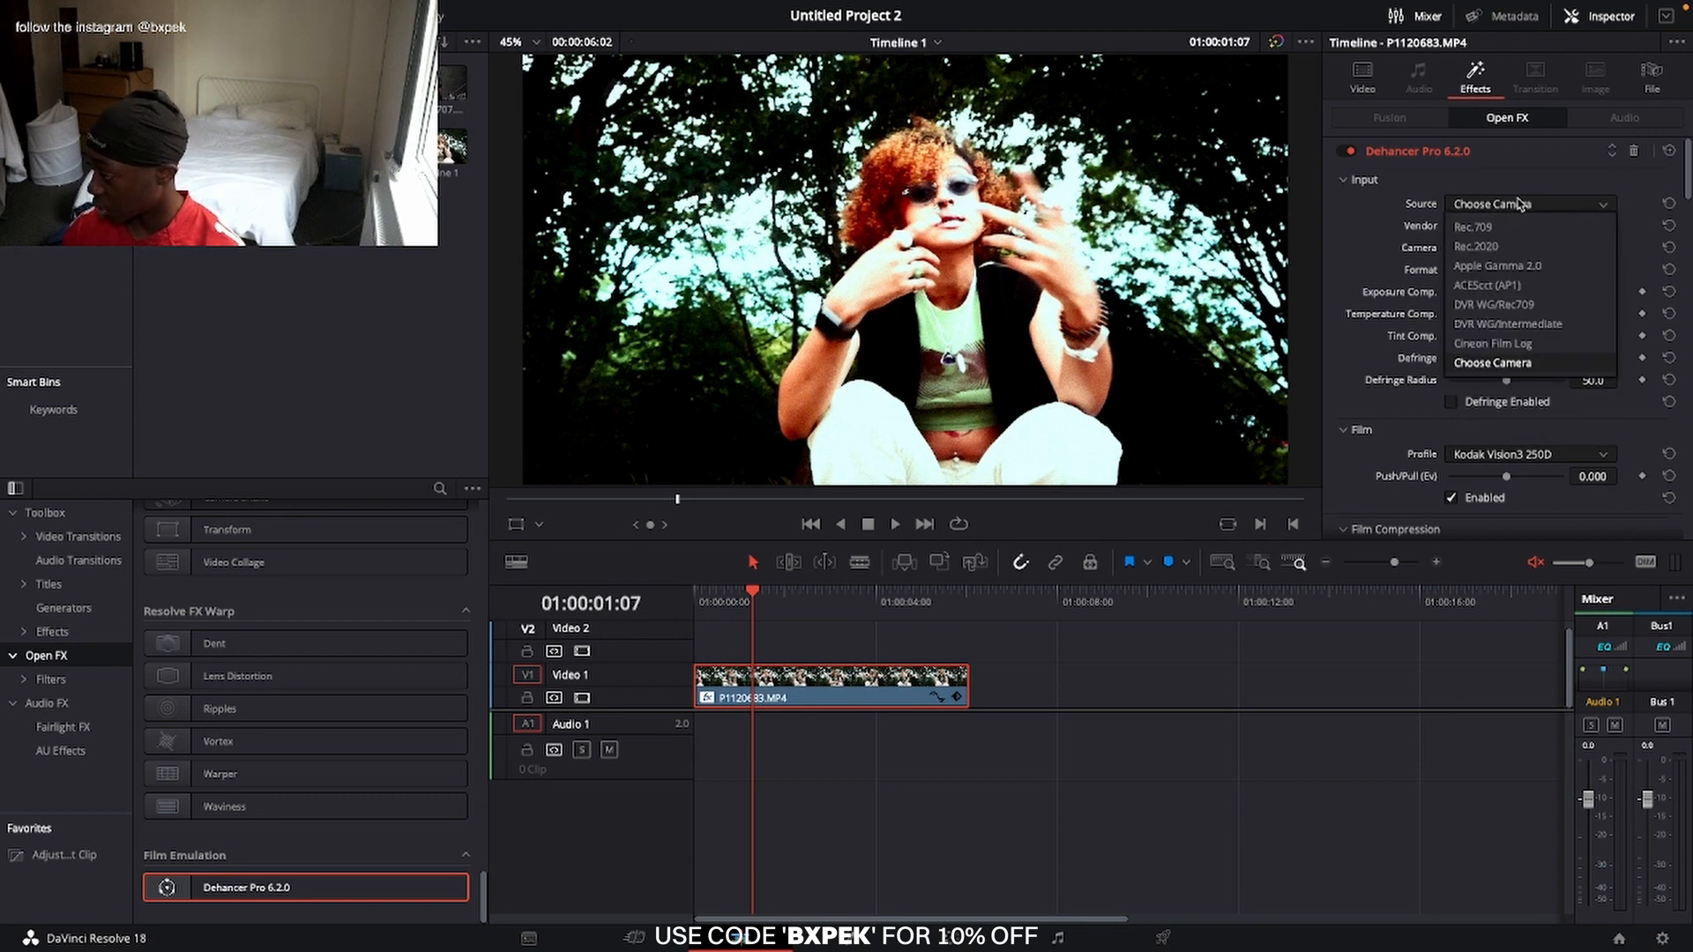
click(1515, 227)
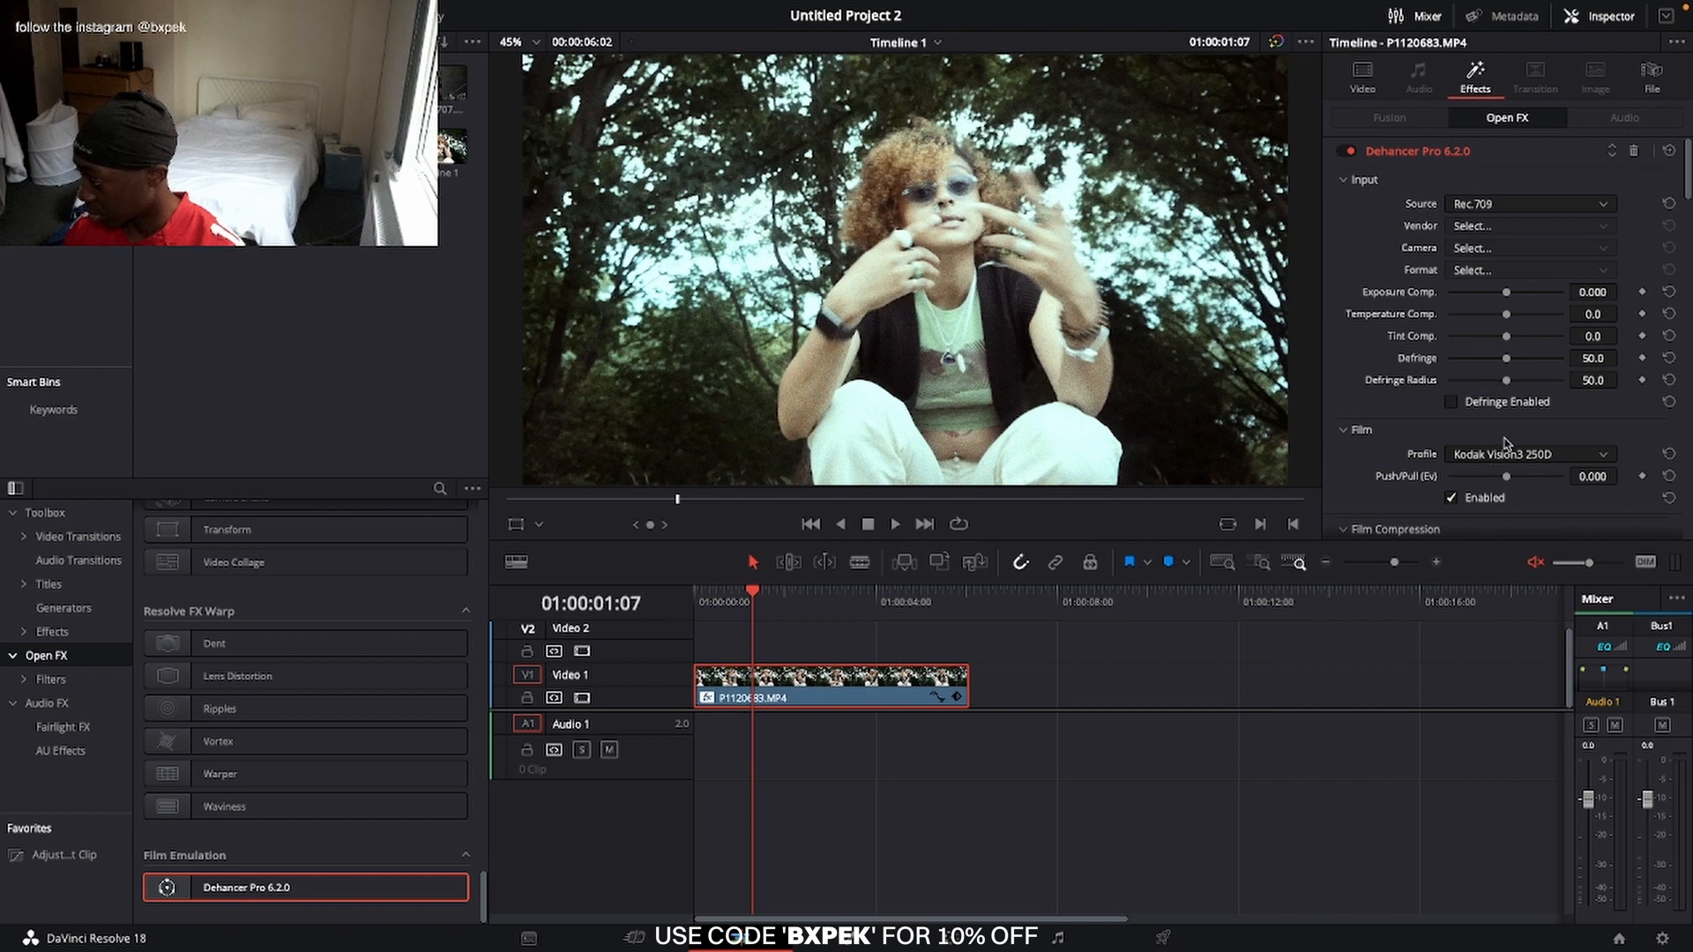
- Try Exposure Comp. at -3.000 and about -0.210, and reset it to its default
drag(1506, 292, 1428, 301)
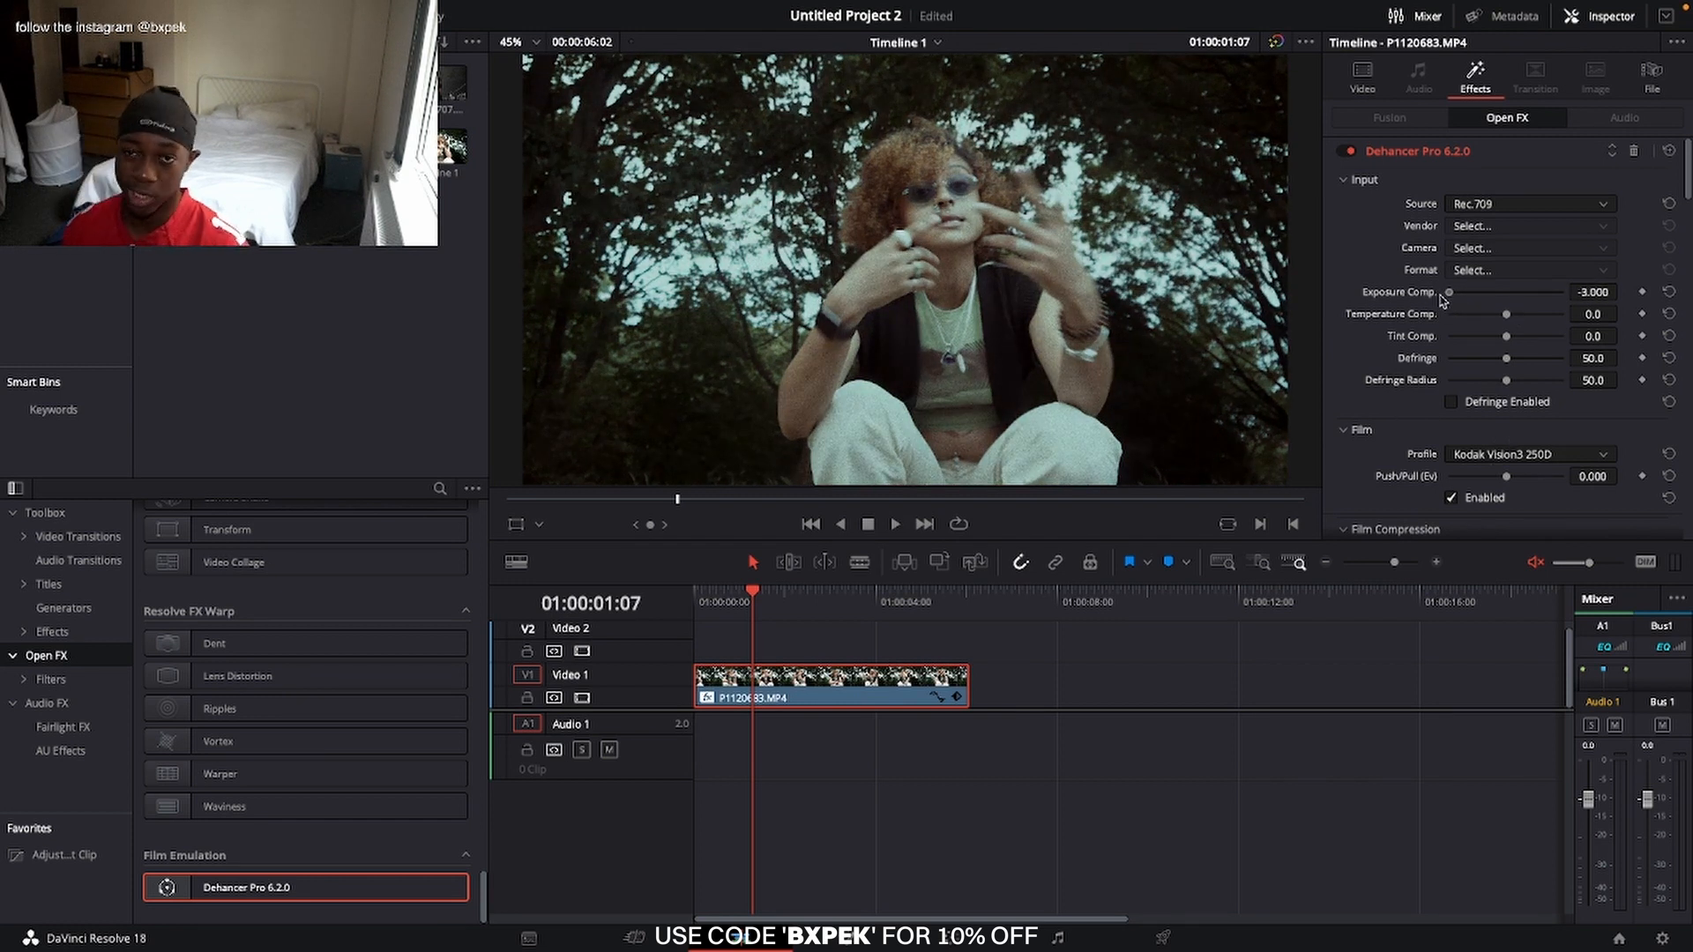
drag(1446, 300, 1500, 309)
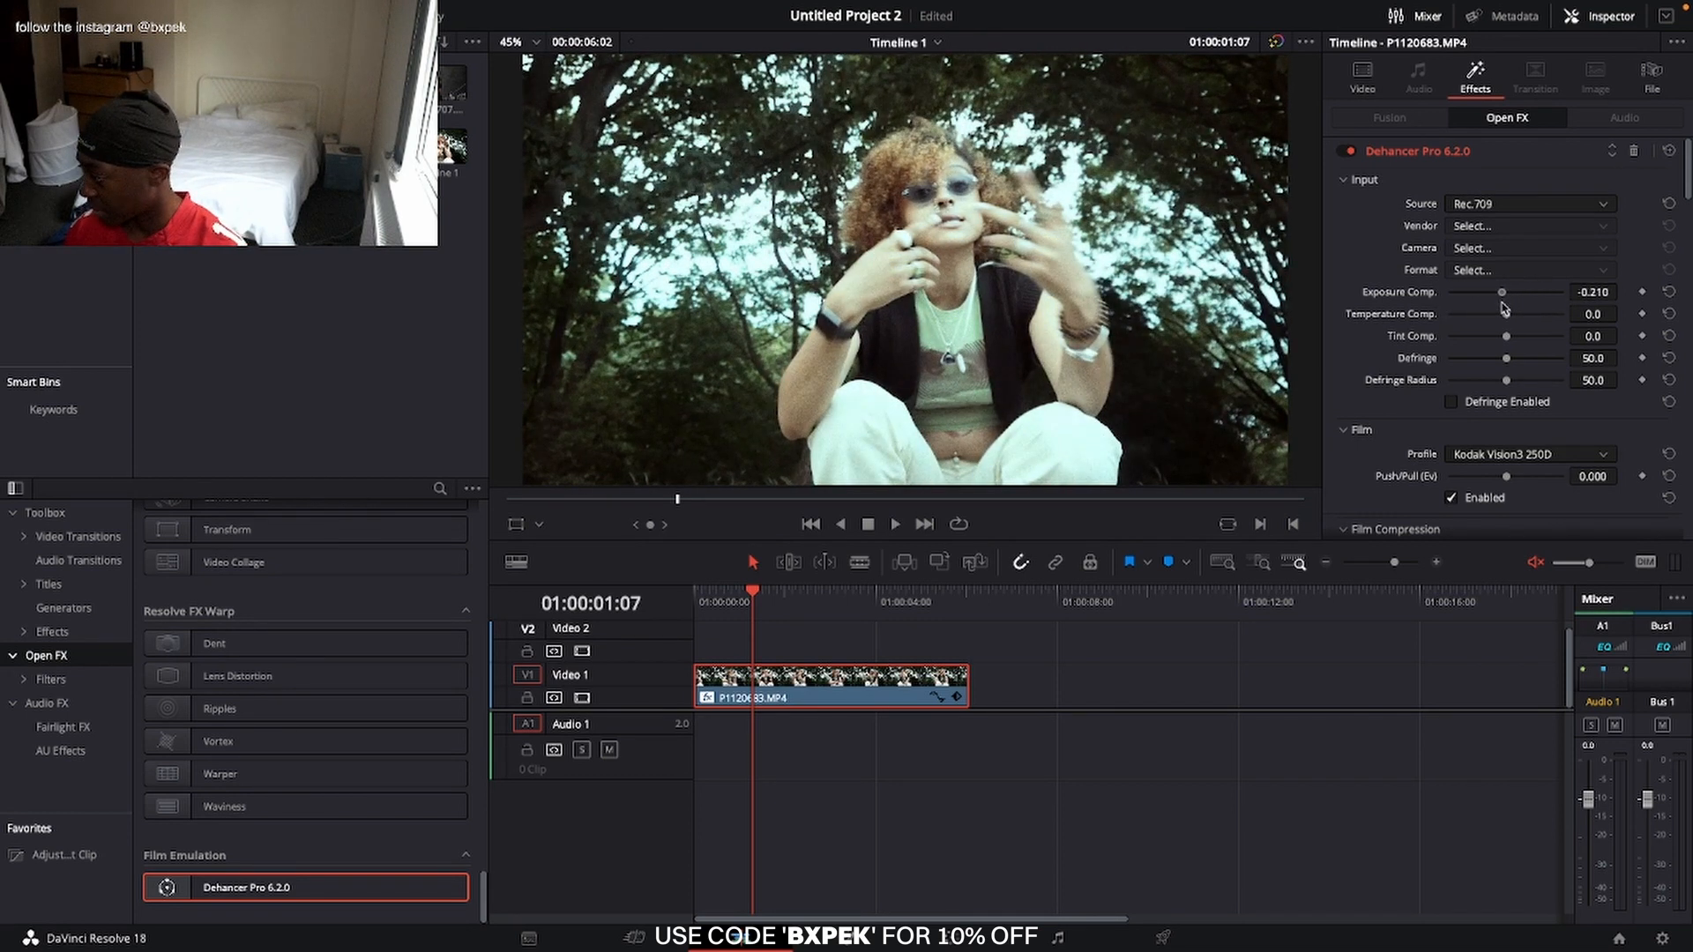
click(1669, 295)
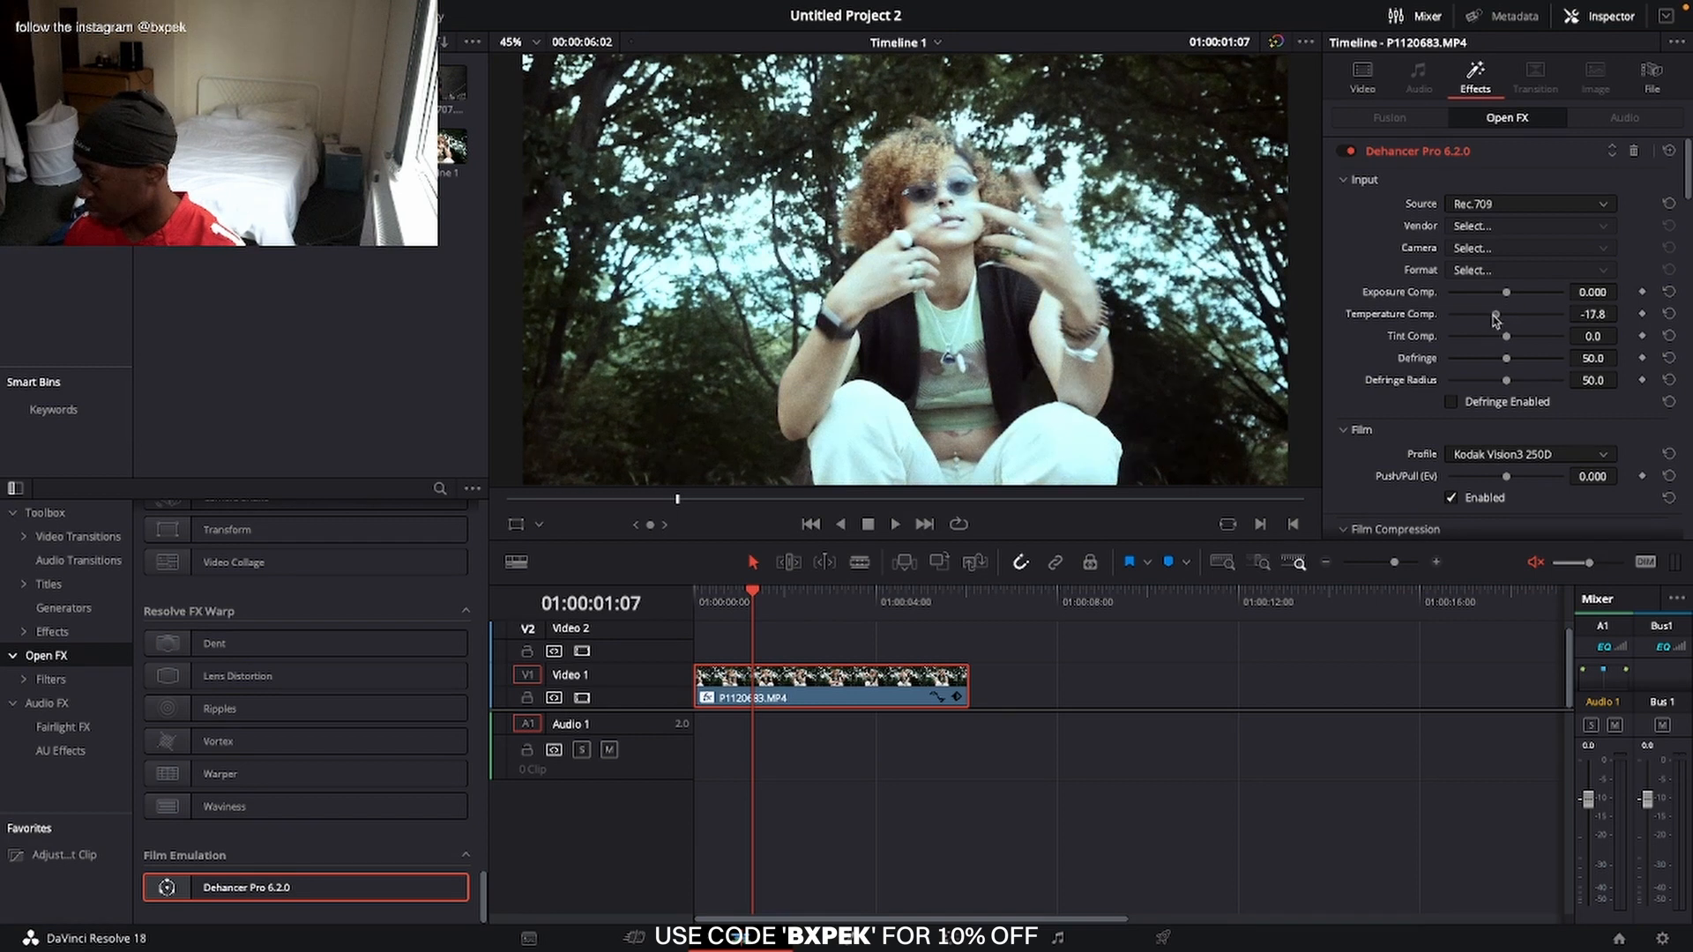
- Set Temperature Comp. to about 11.6 and Tint Comp. to about -3.9 in the Dehancer input settings
drag(1490, 316, 1487, 315)
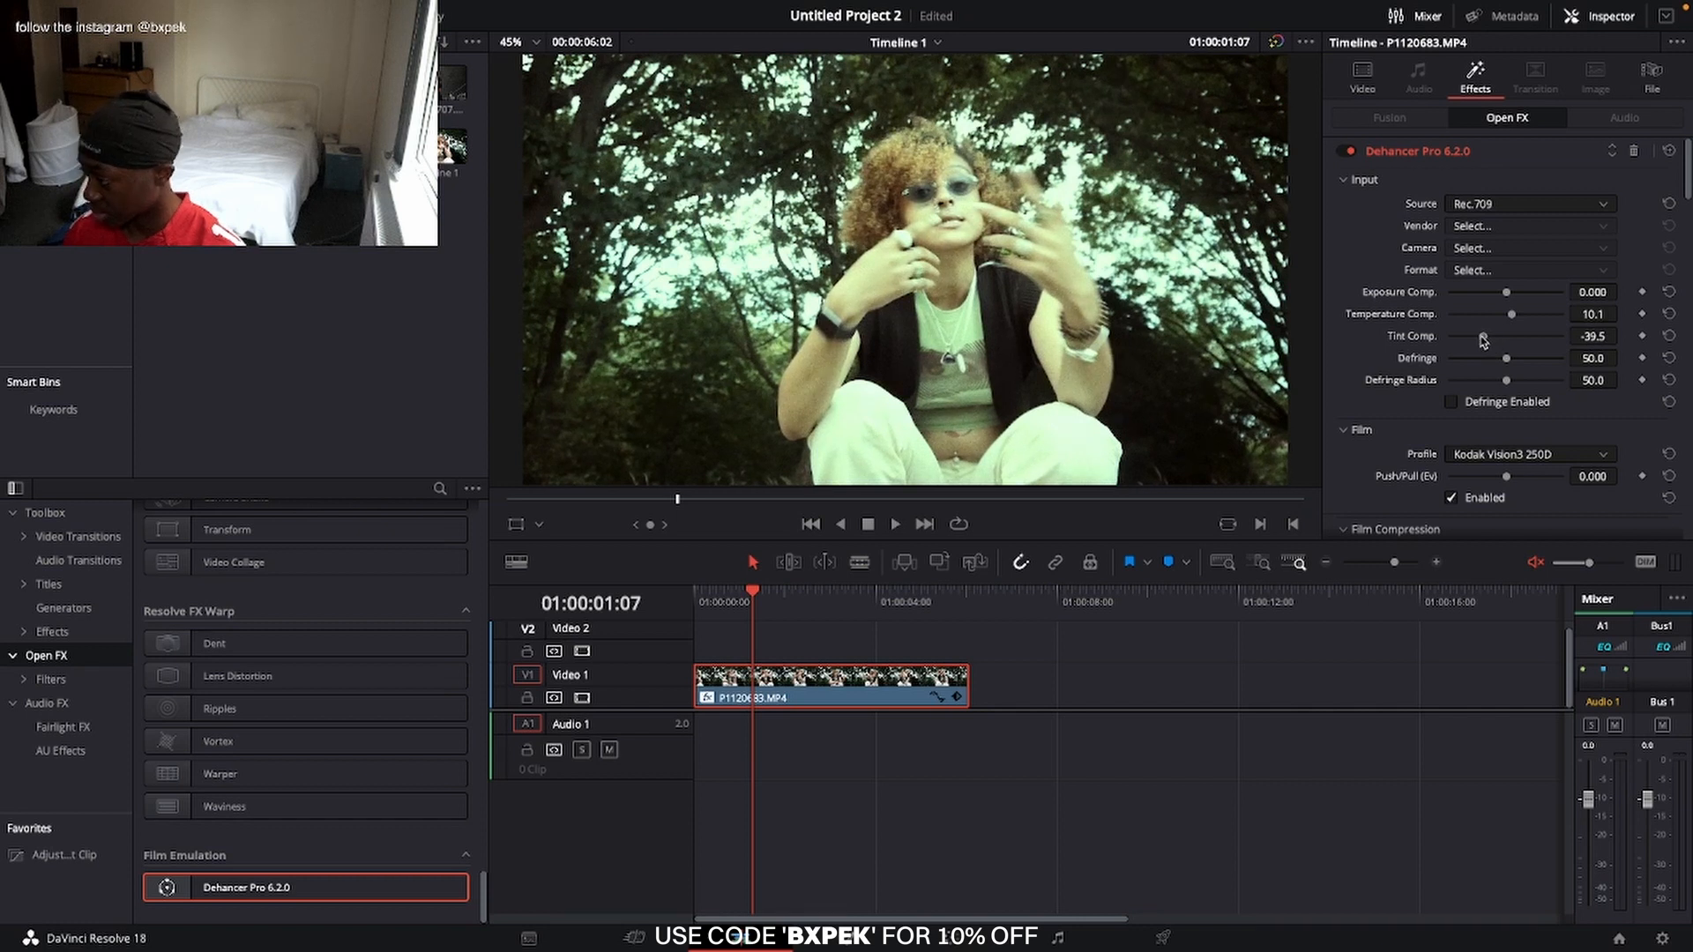
mouse_move(1482, 342)
mouse_down()
mouse_move(1529, 343)
mouse_move(1508, 346)
mouse_up()
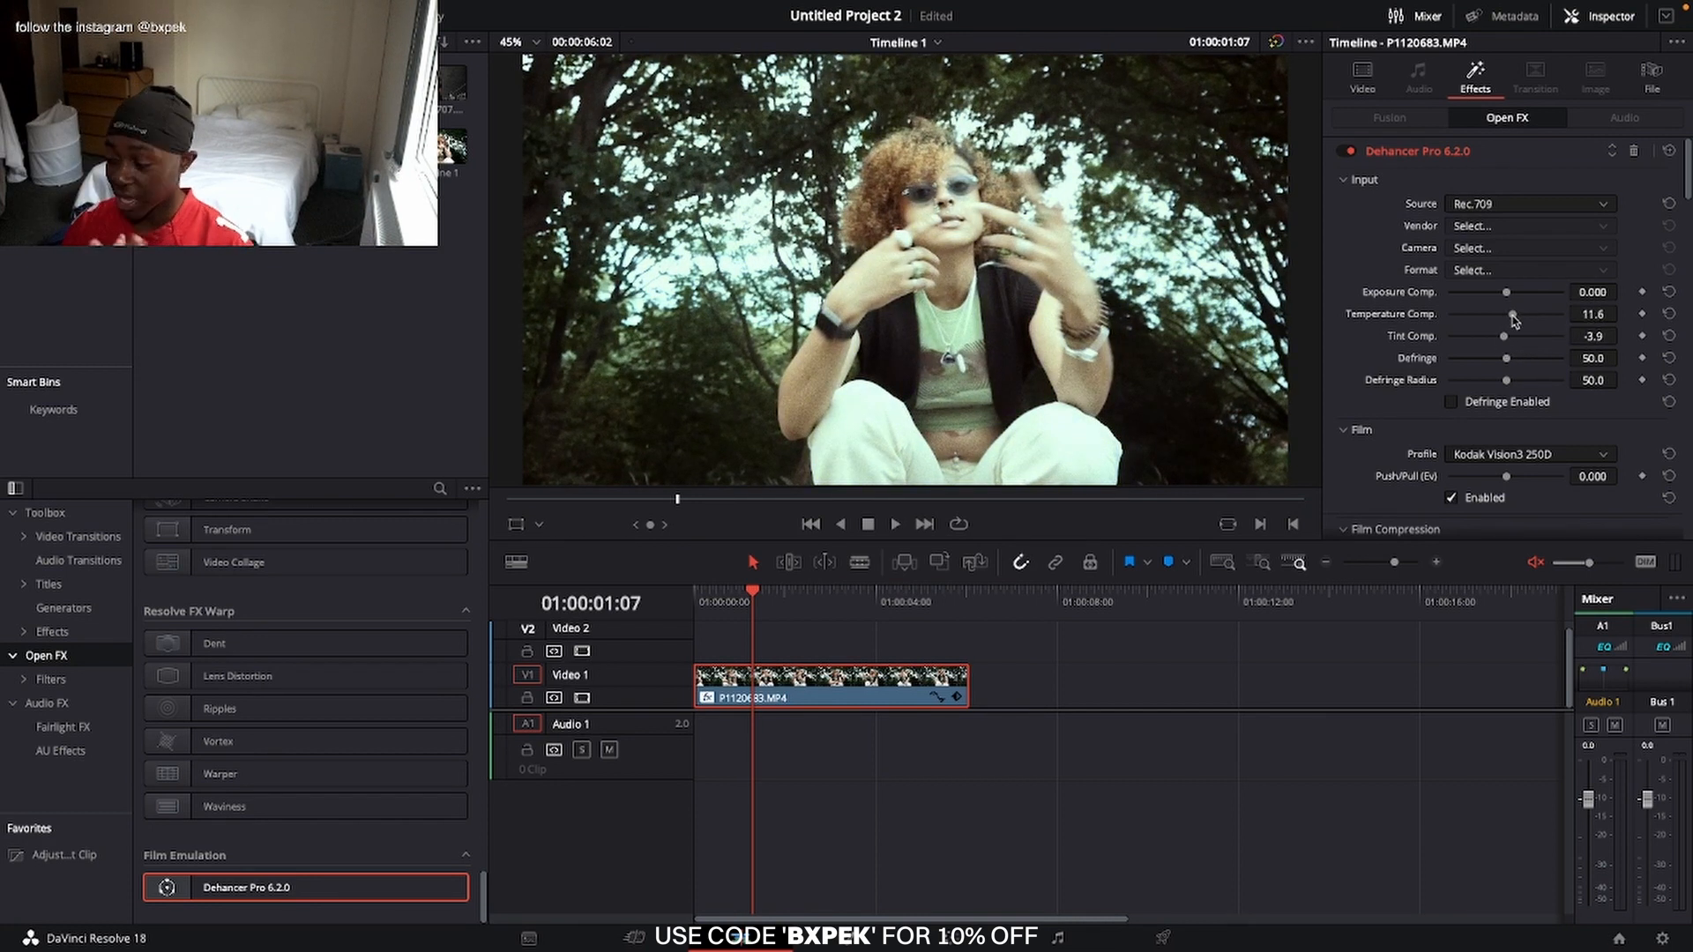
- Save the project
key(ctrl+s)
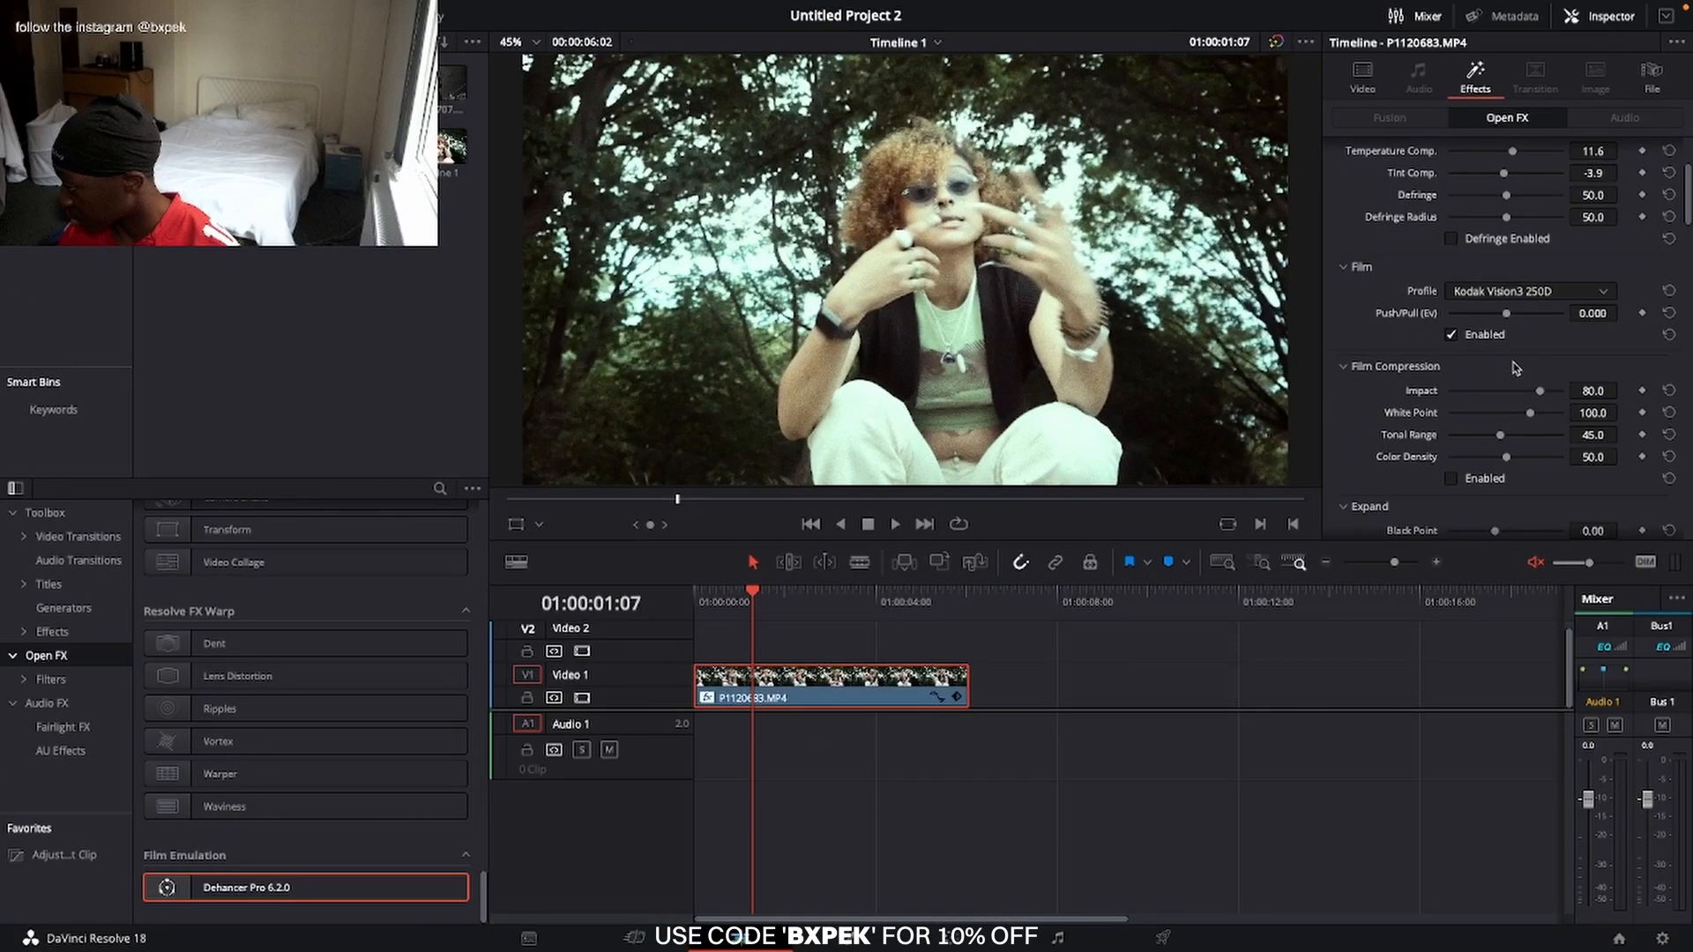
click(1509, 292)
click(1390, 299)
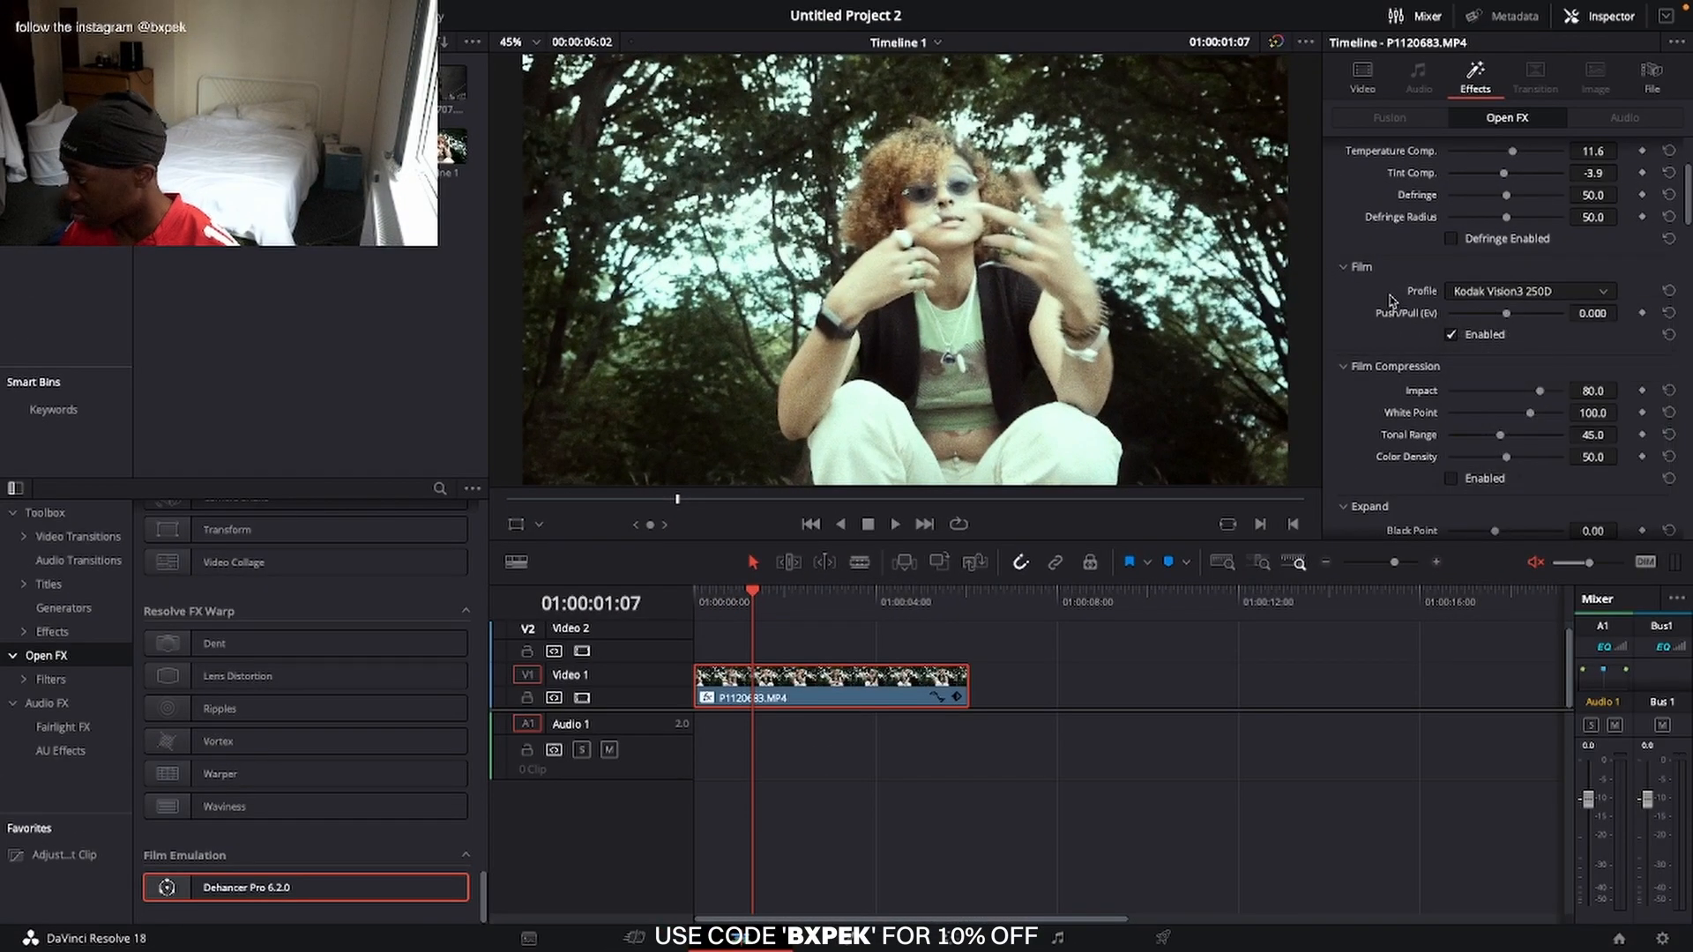
- Collapse the Dehancer sections from Film Compression through Gate Weave so only the Input and Film settings stay expanded
click(1344, 367)
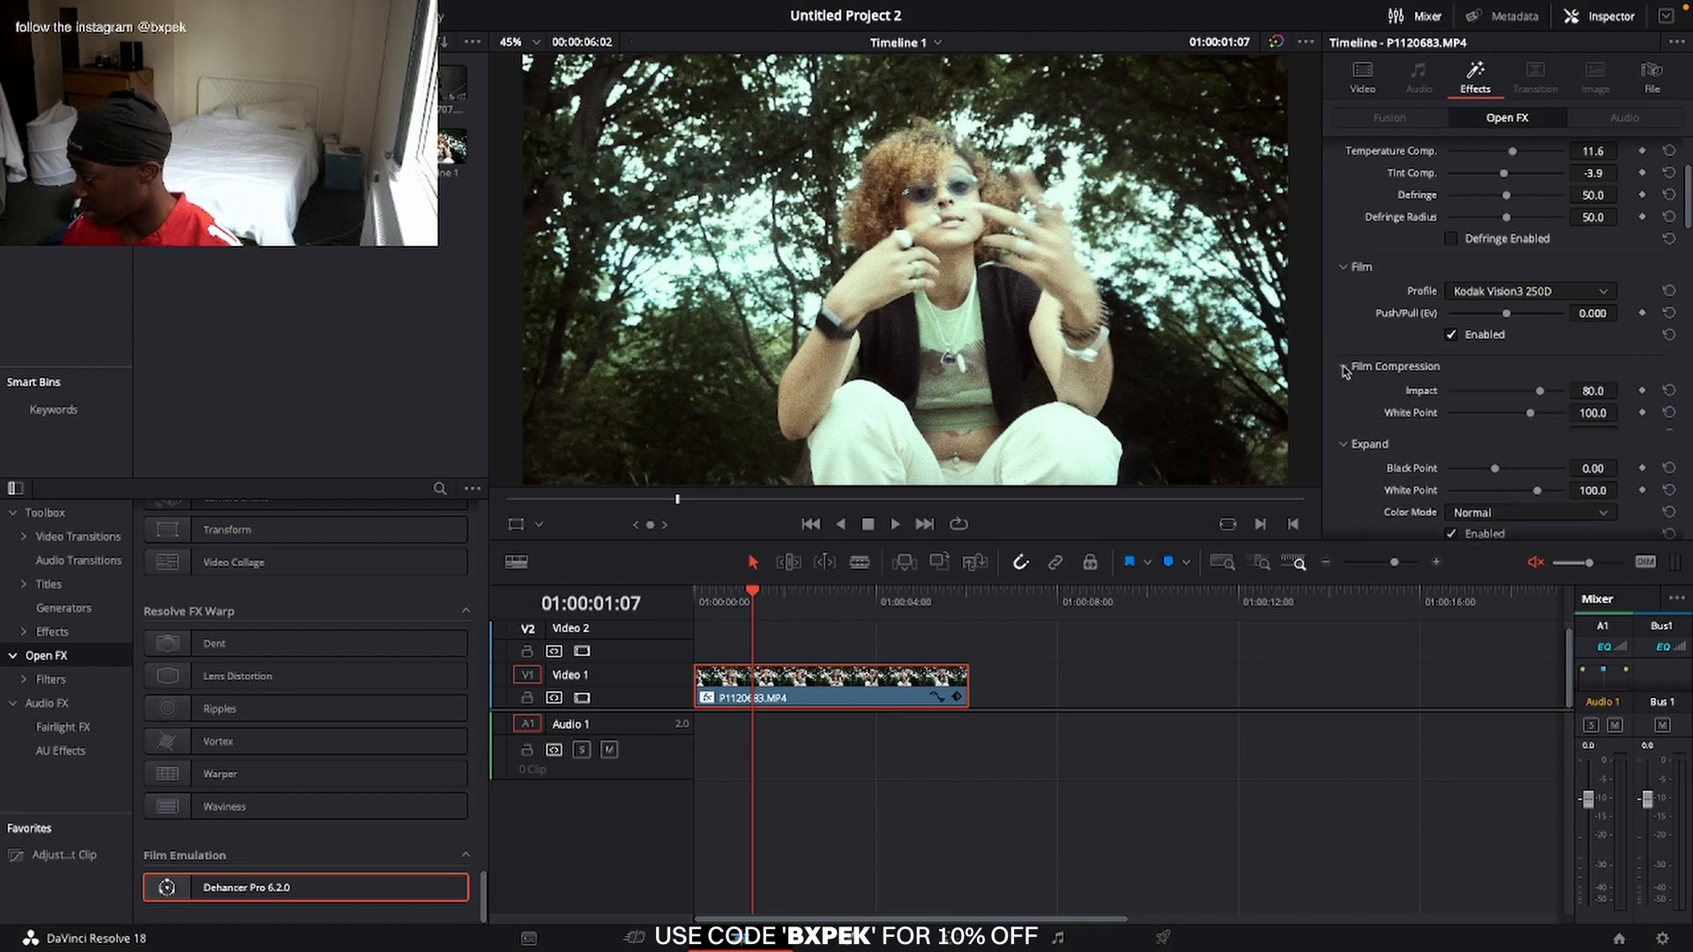
click(1343, 392)
click(1344, 420)
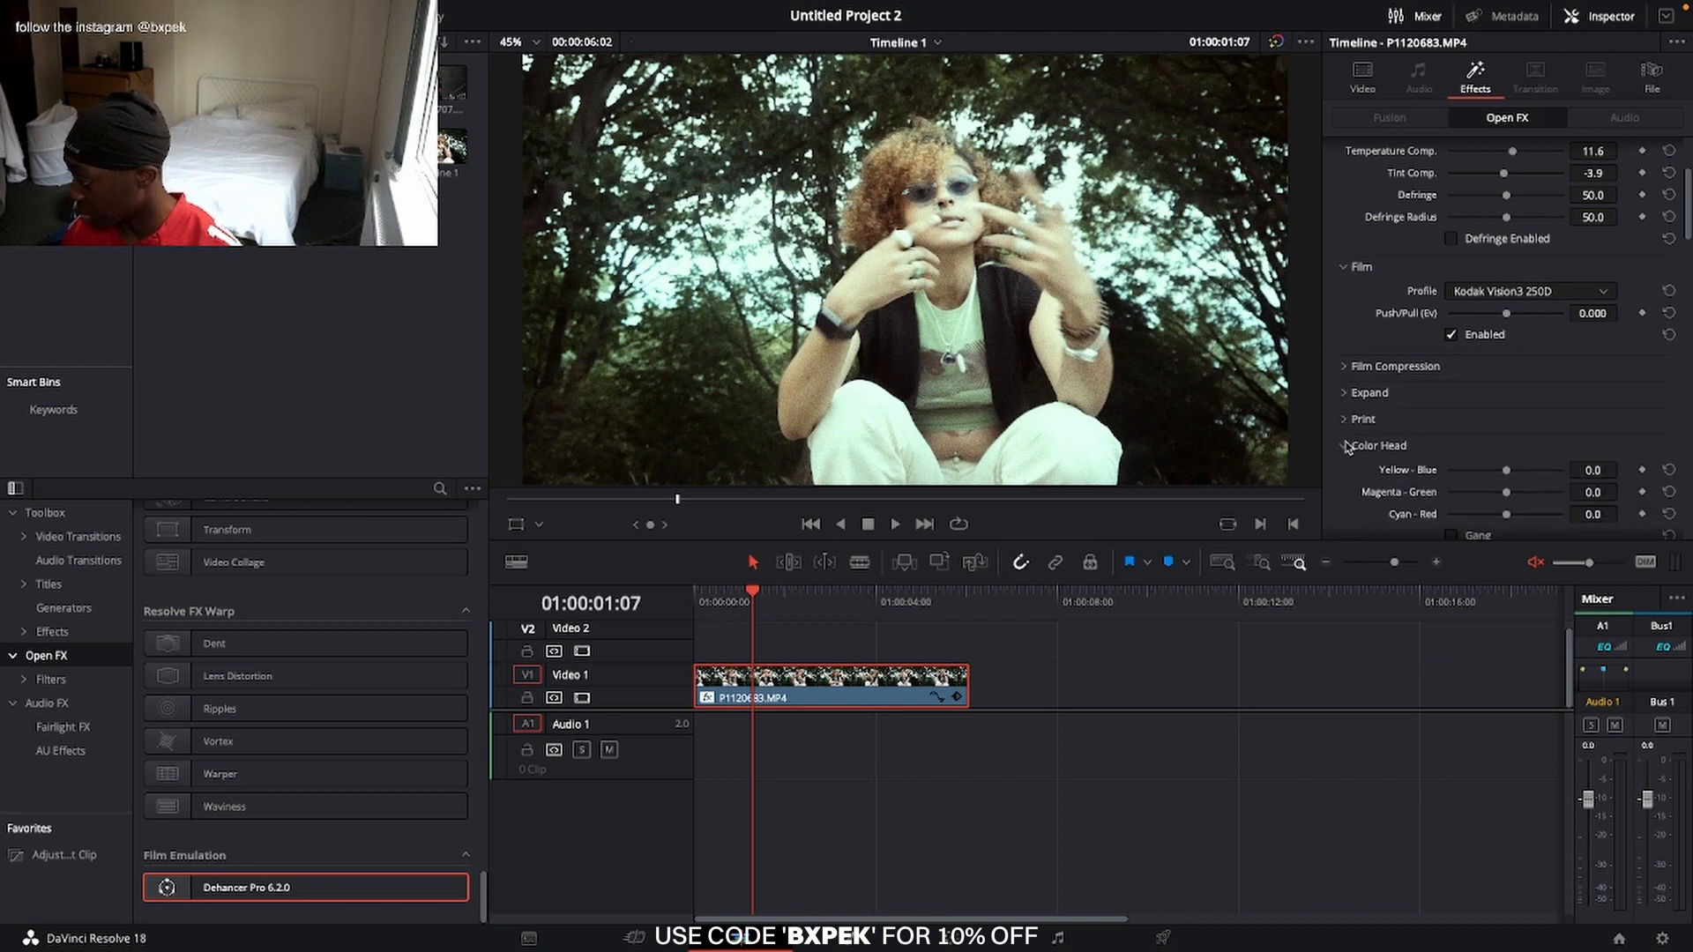
click(1343, 446)
click(1346, 473)
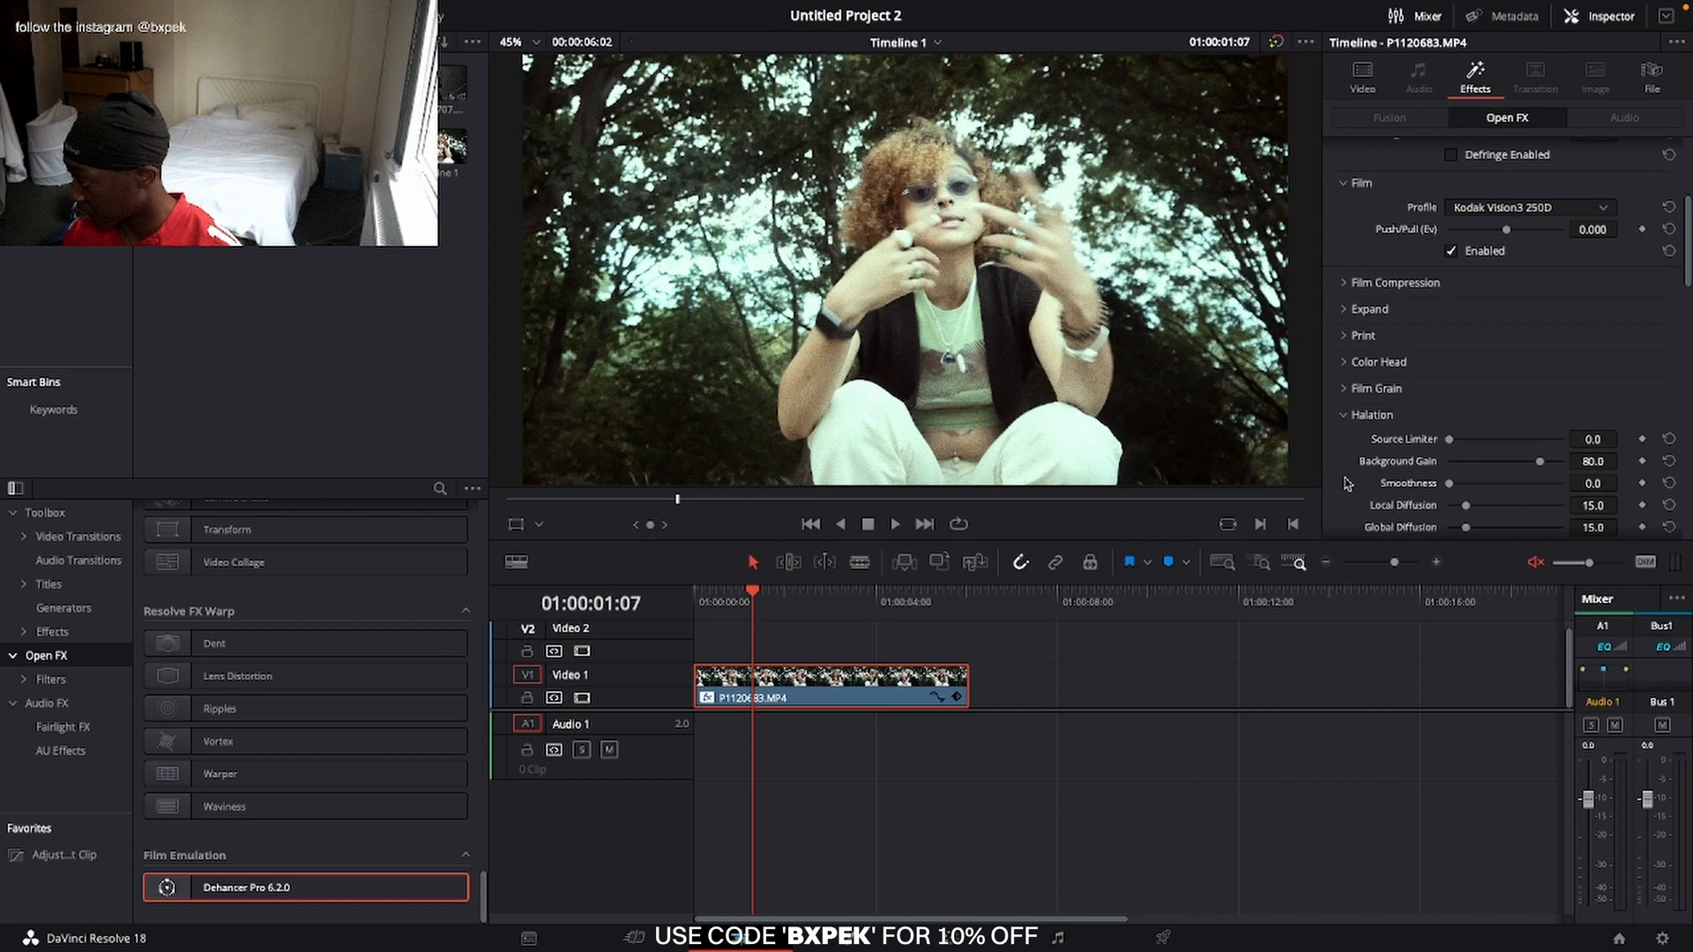
click(1344, 416)
click(1344, 444)
click(1344, 468)
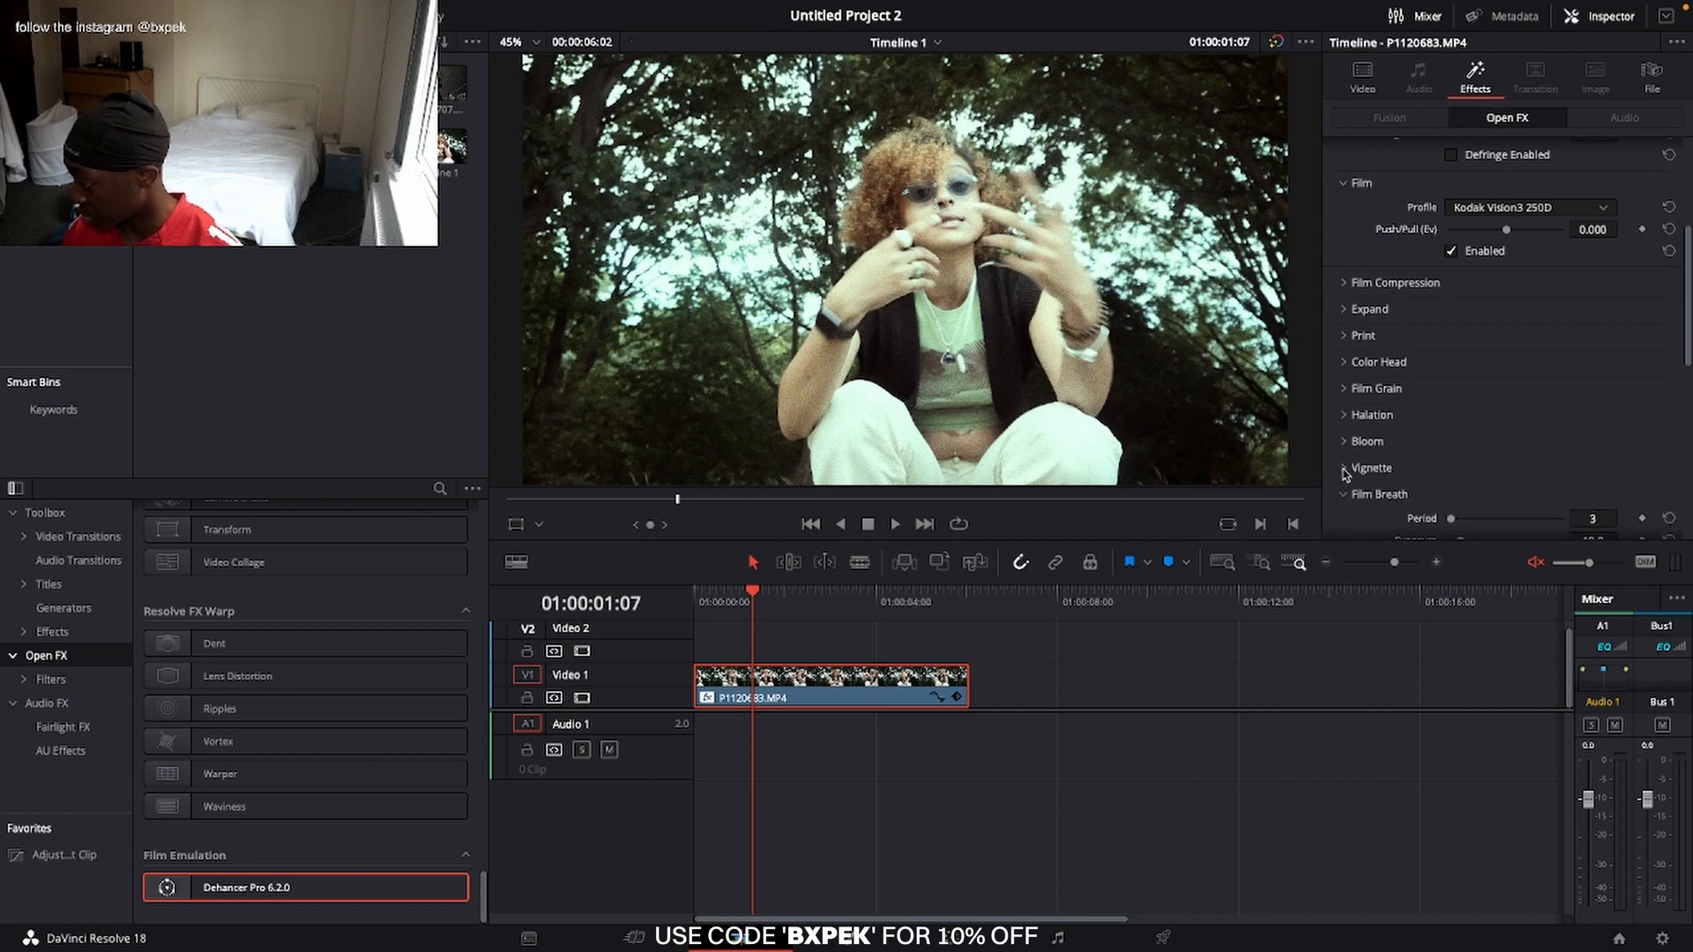
click(1343, 493)
scroll(1344, 494, down, 1)
click(1344, 427)
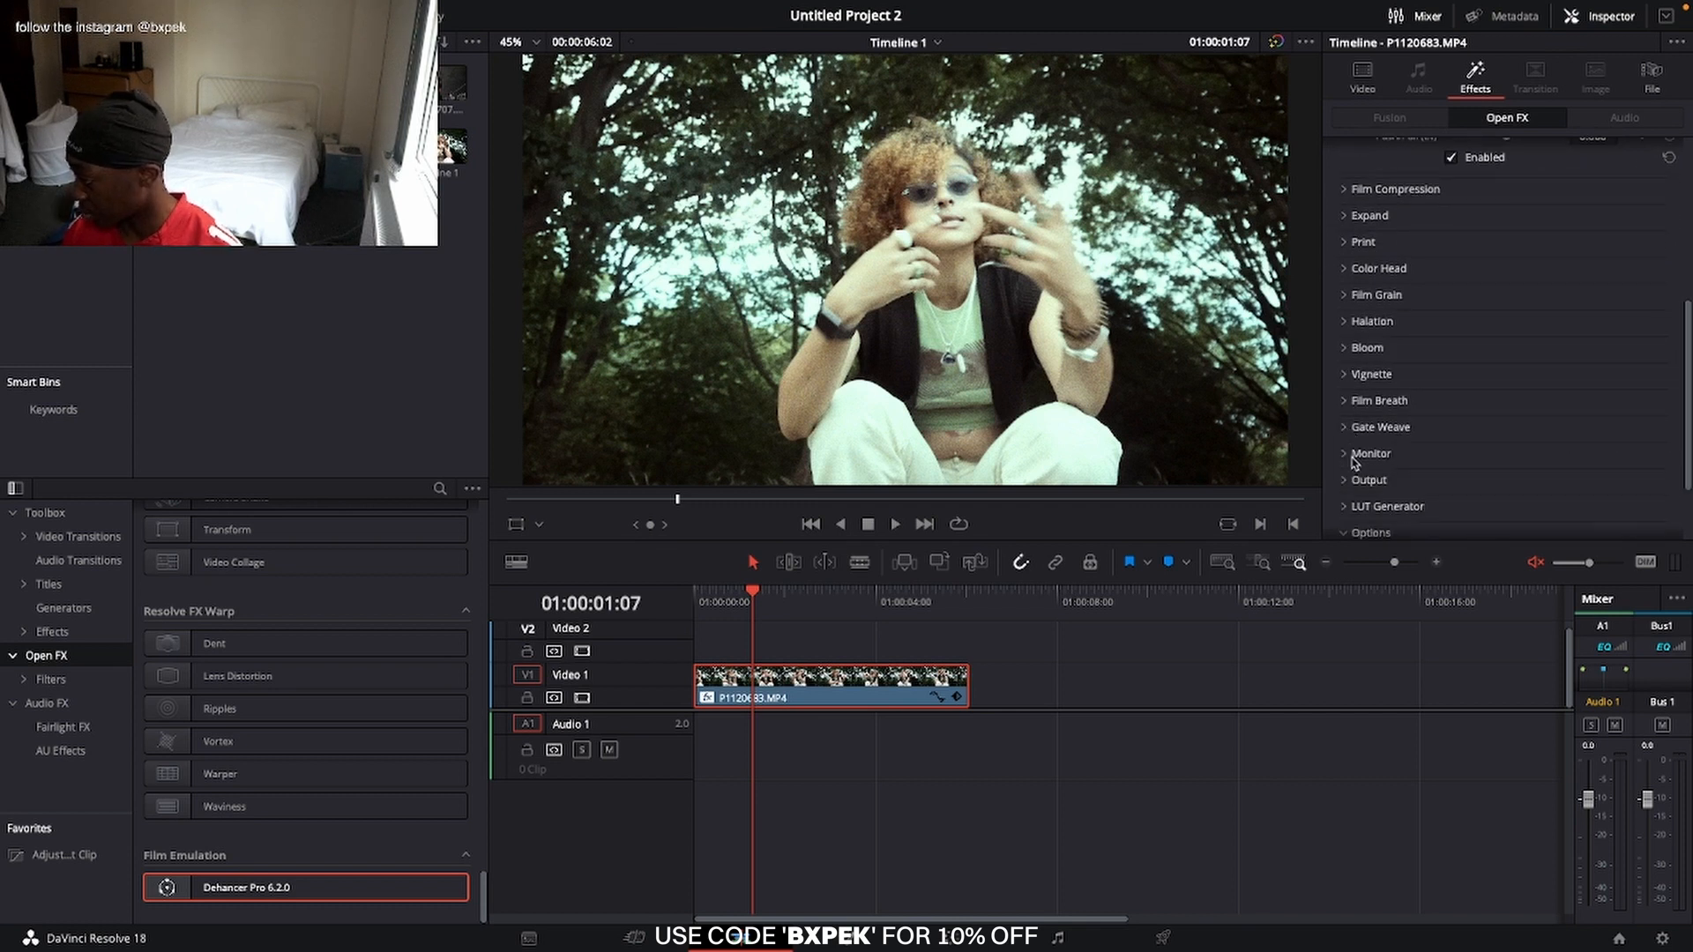
scroll(1348, 453, down, 1)
scroll(1348, 453, up, 7)
scroll(1355, 439, down, 3)
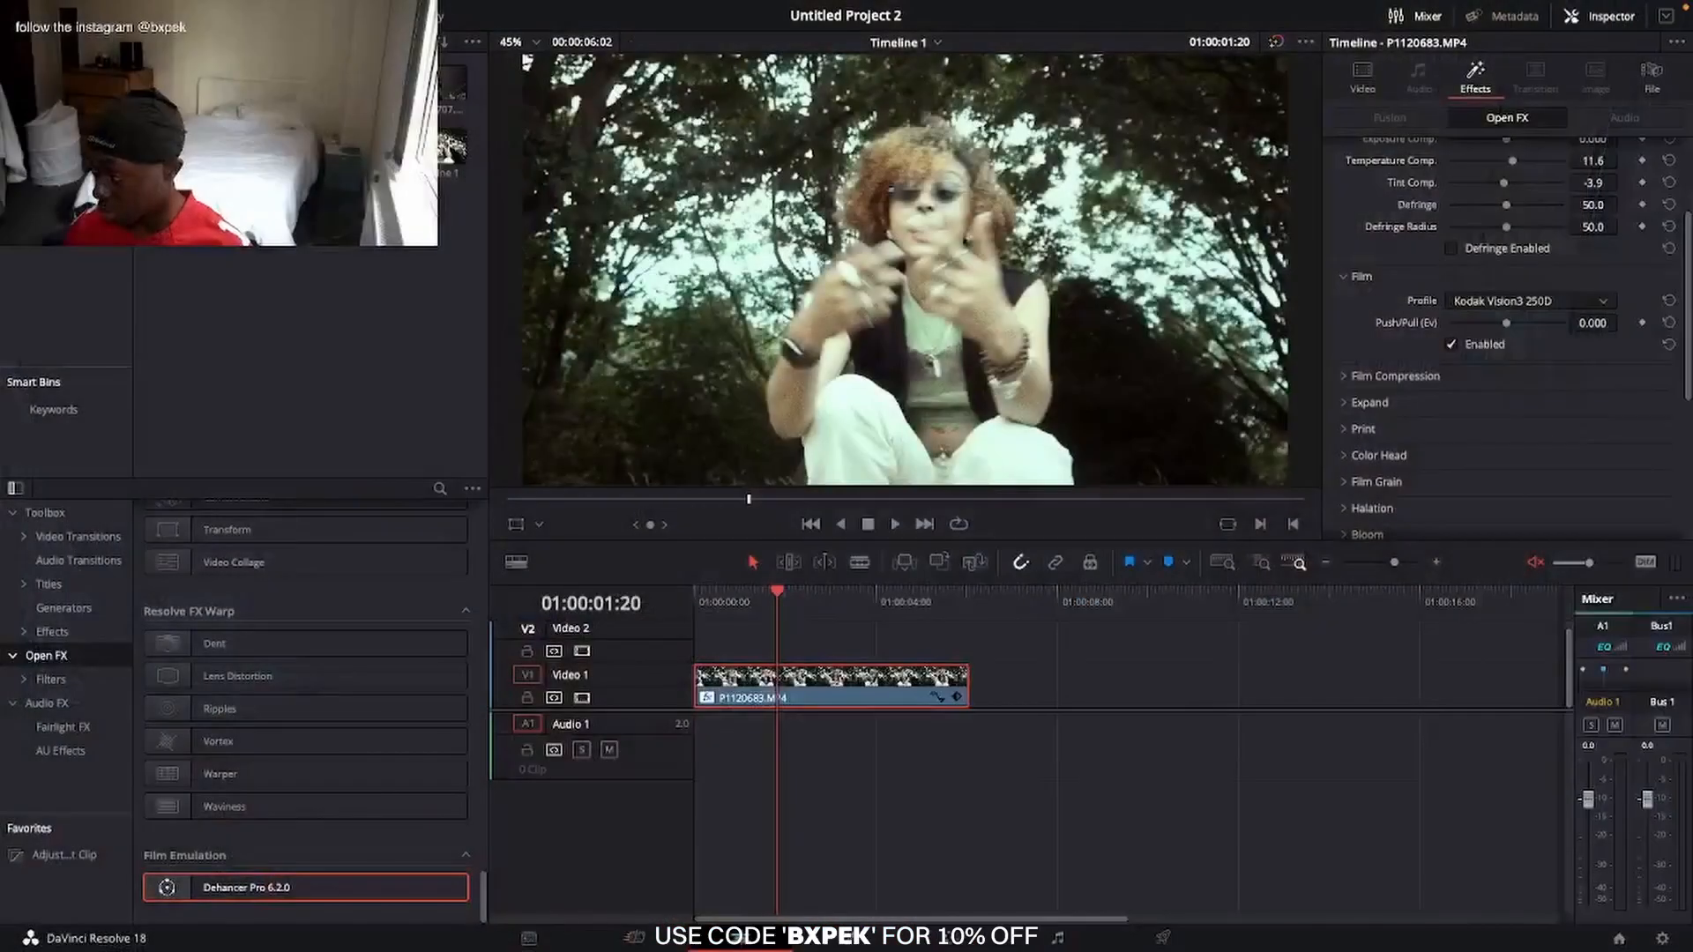
- Browse the available film stocks and set the Film profile to Fujicolor Pro 400H
click(1483, 301)
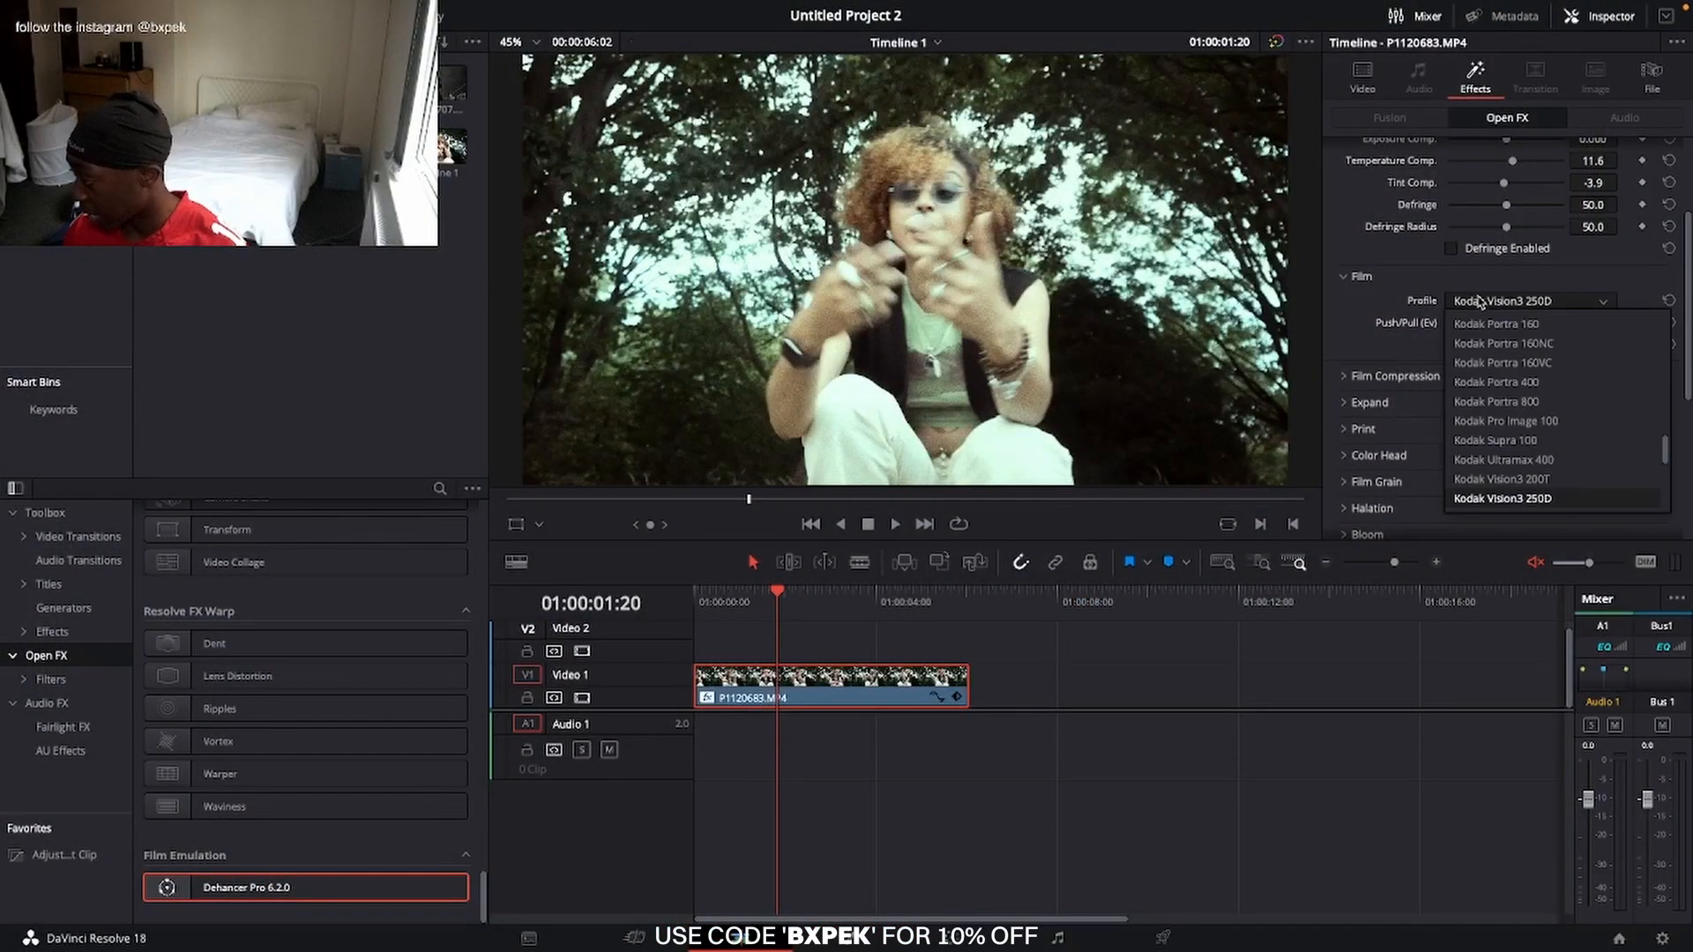
scroll(1487, 441, down, 3)
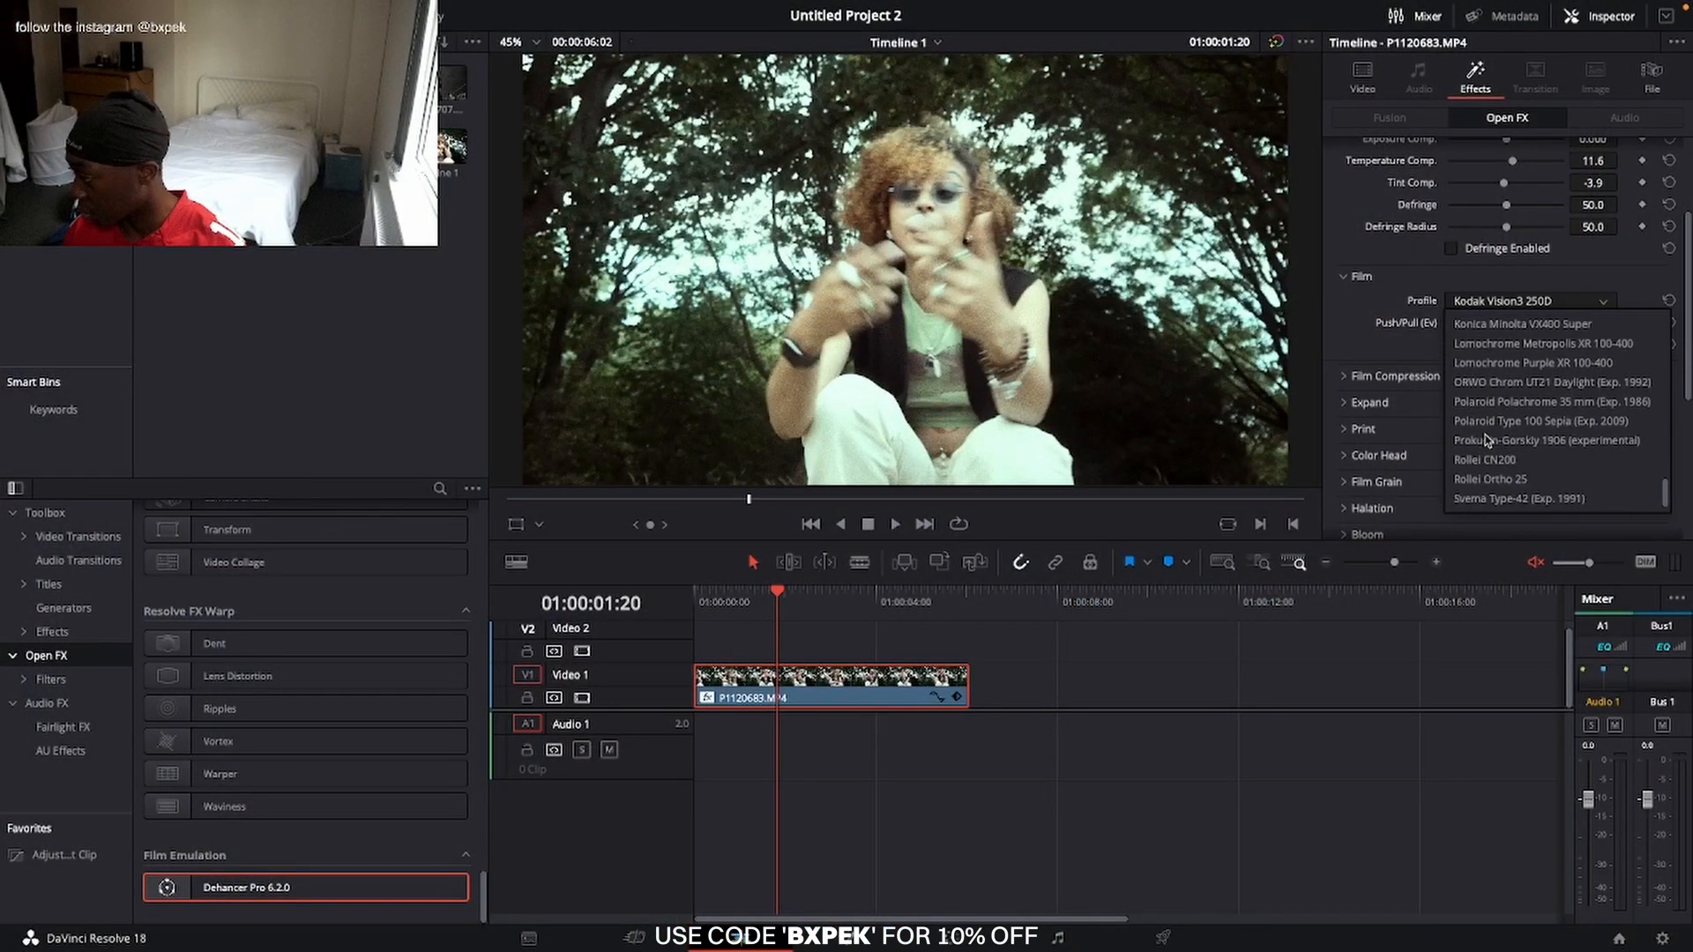
scroll(1486, 438, up, 3)
click(1540, 421)
click(1528, 306)
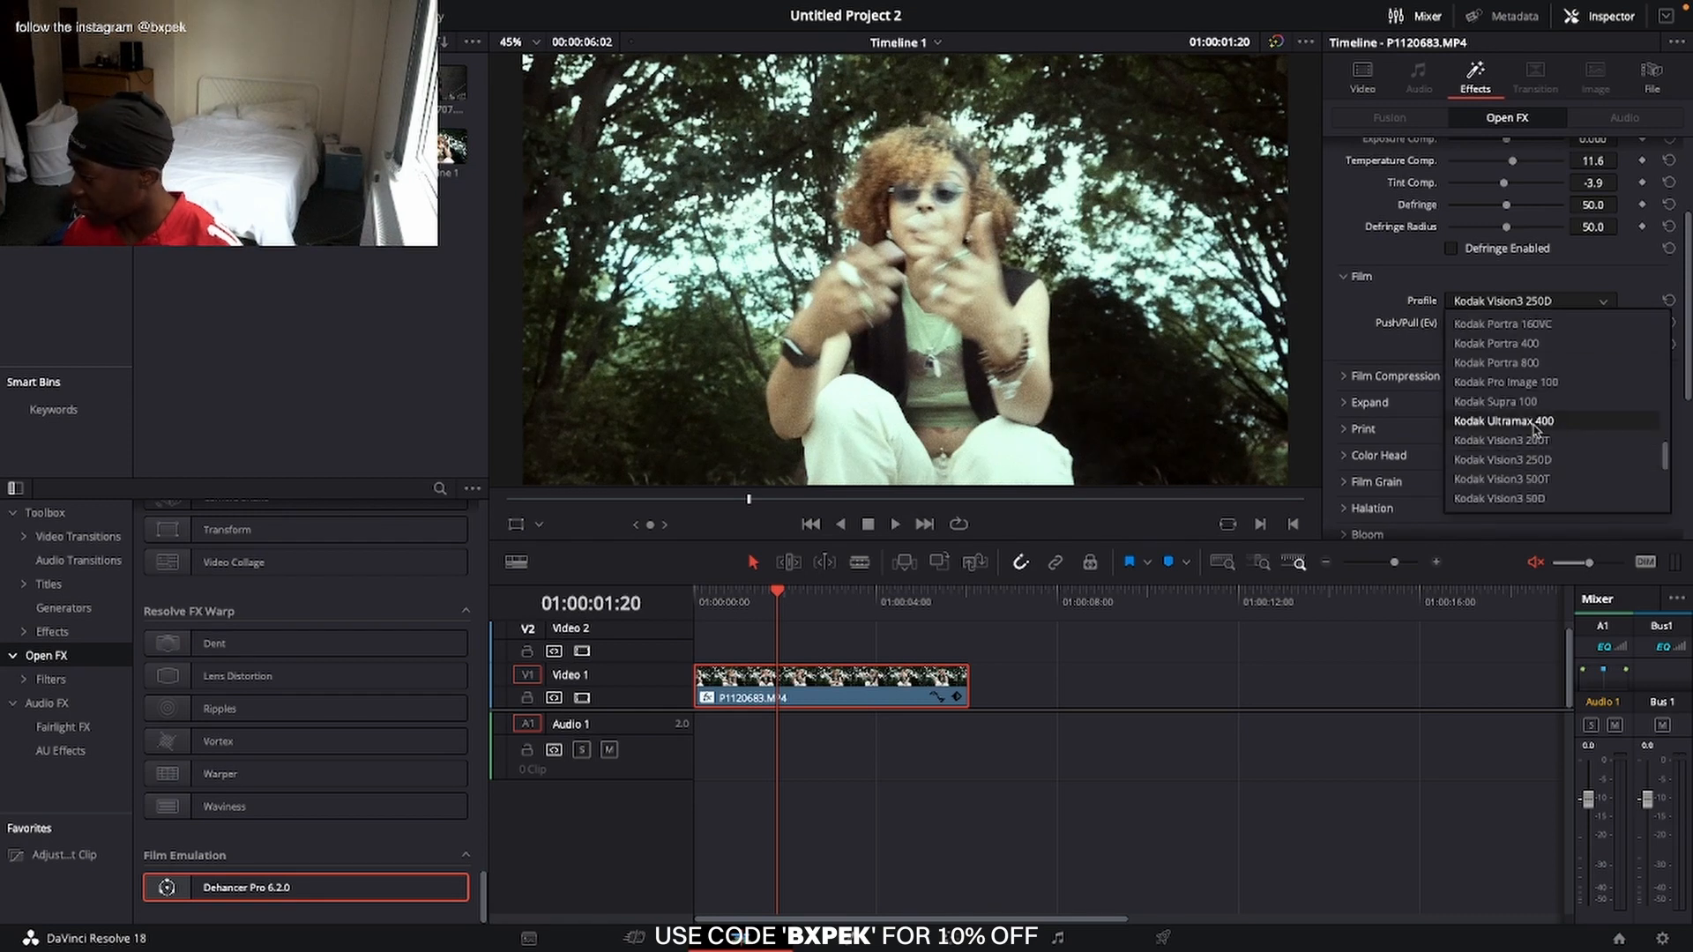
scroll(1534, 432, up, 8)
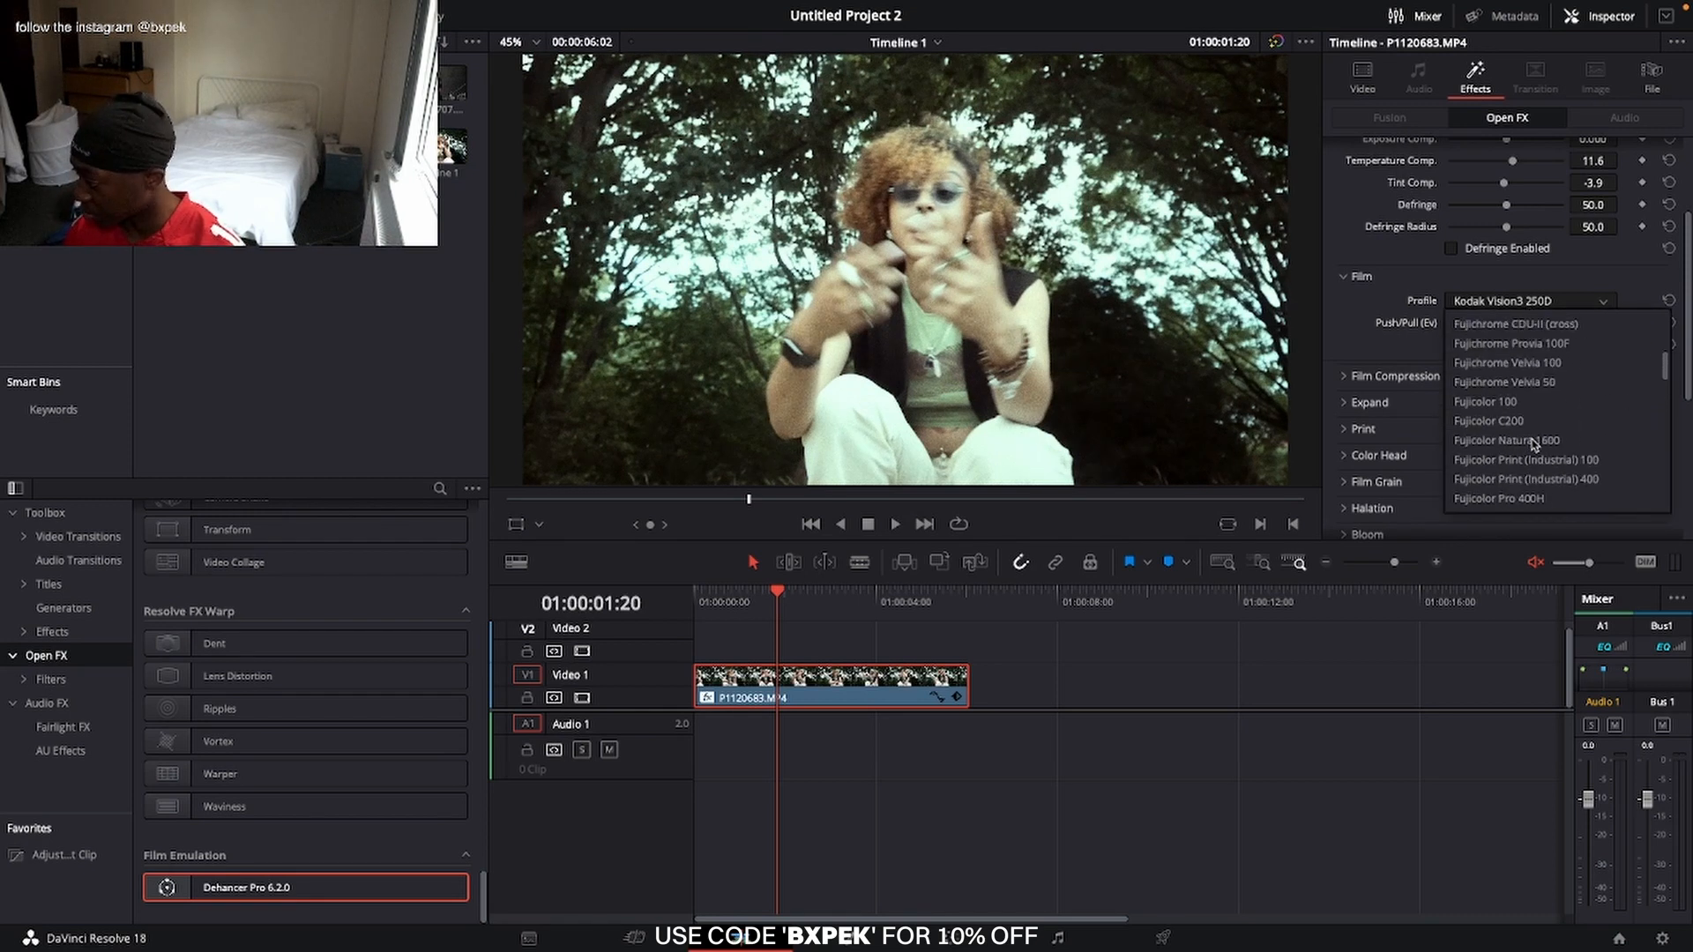
scroll(1534, 444, up, 1)
scroll(1534, 445, up, 1)
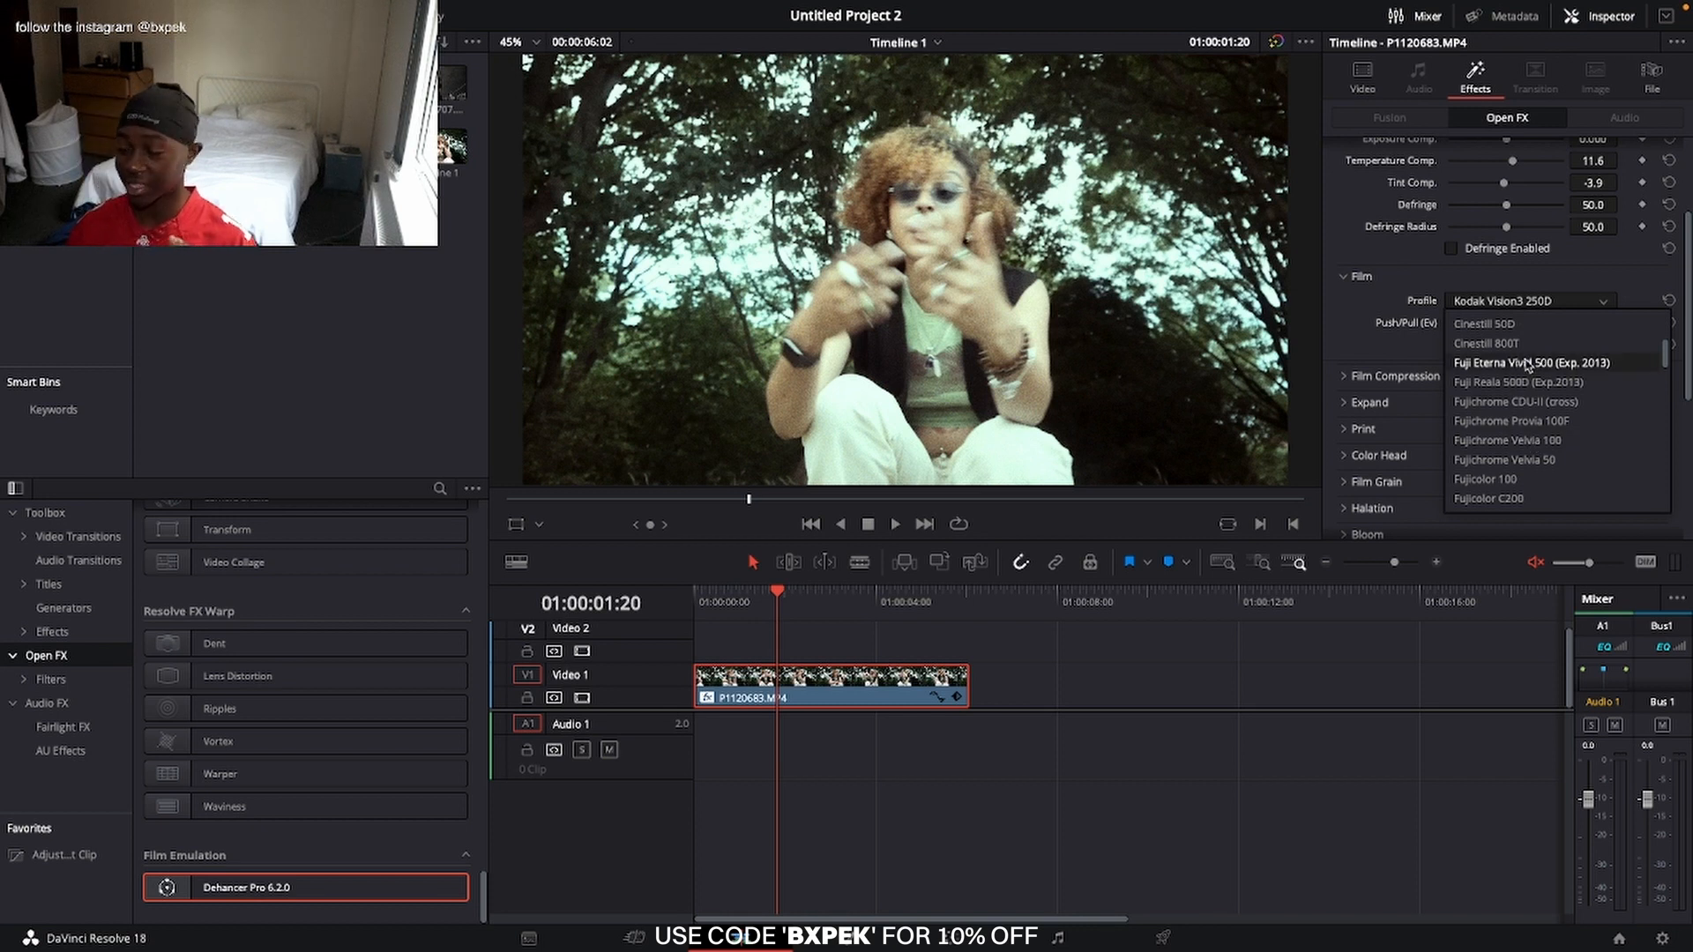
scroll(1528, 370, up, 1)
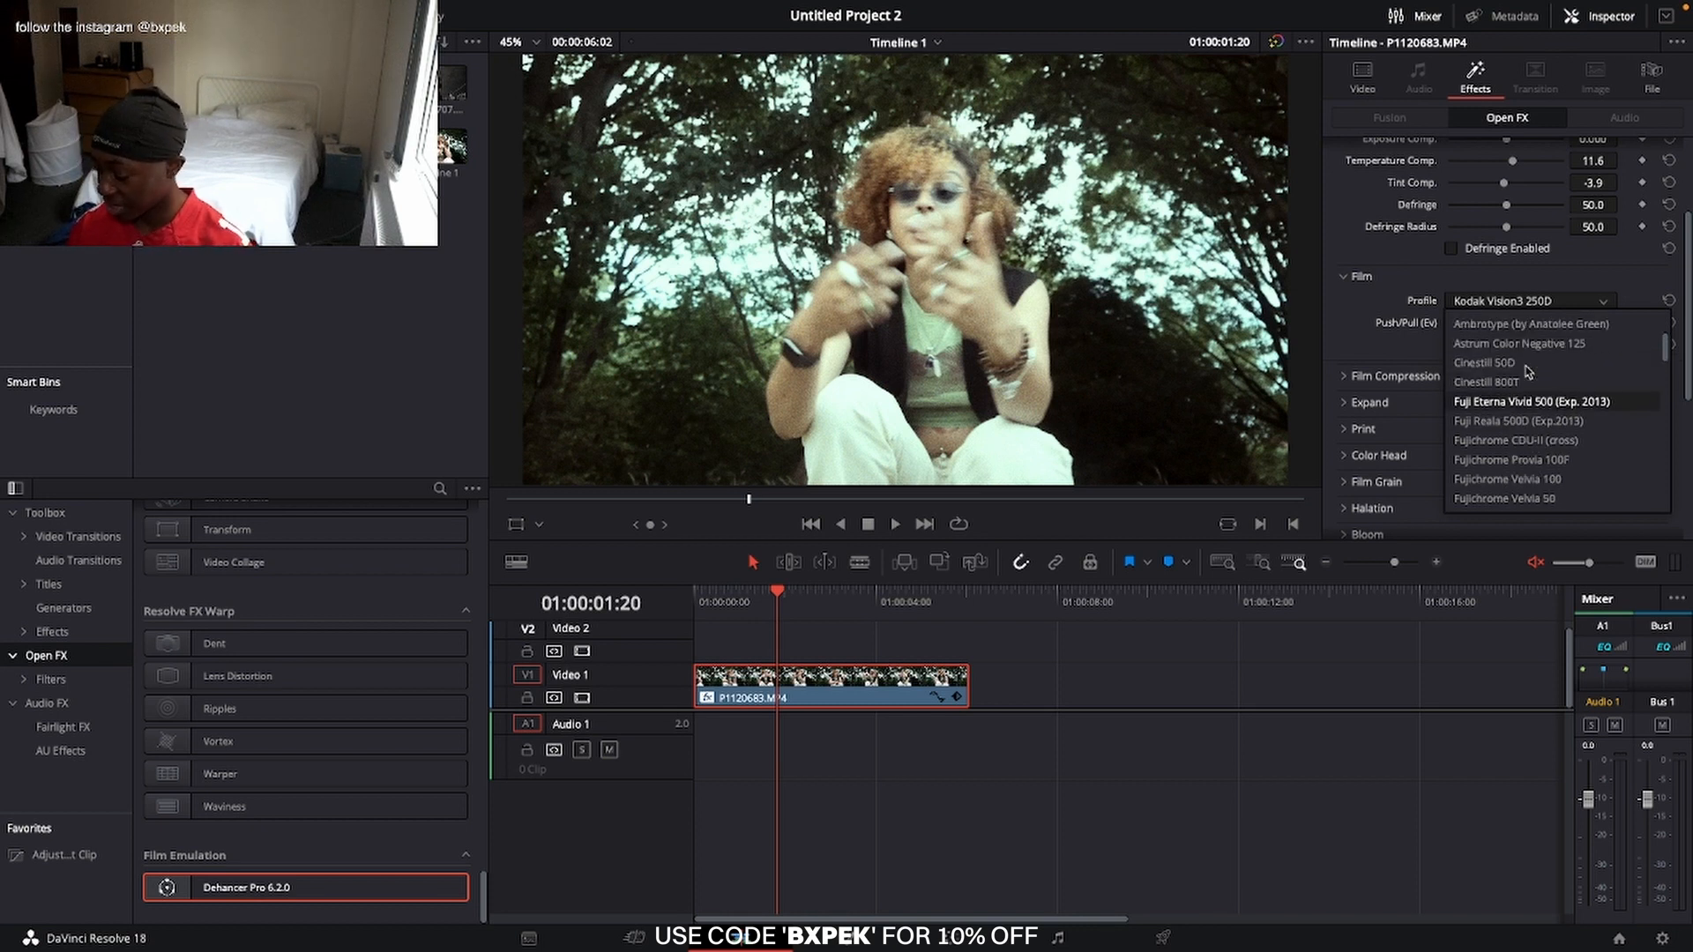
scroll(1527, 370, up, 1)
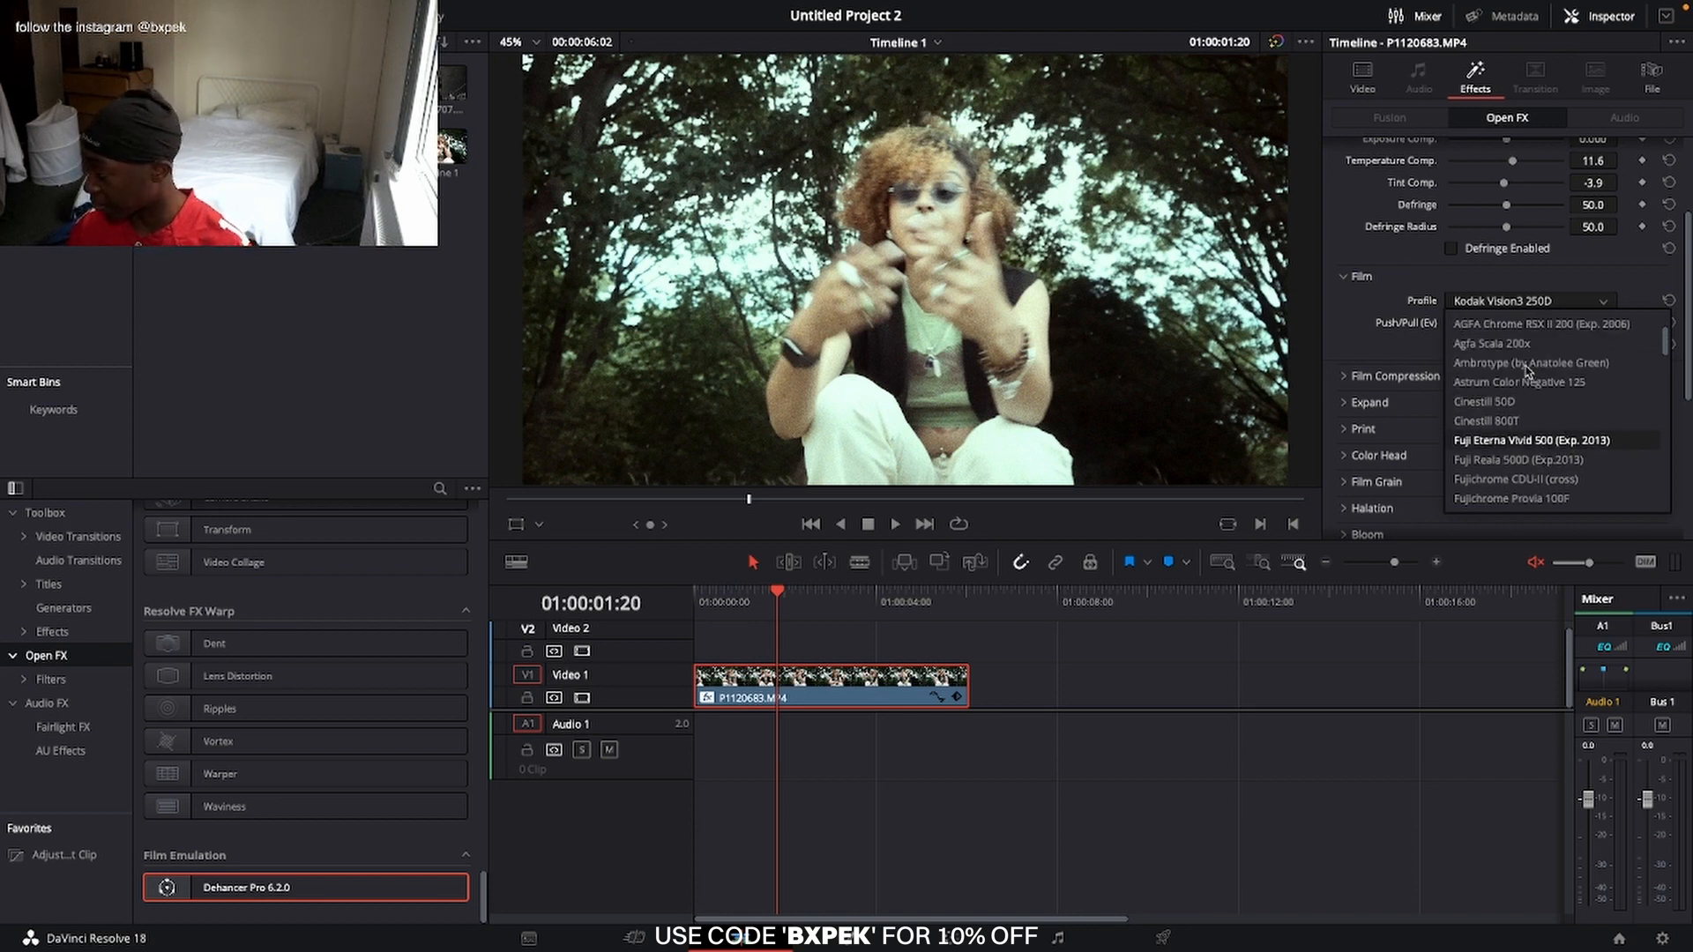
click(1511, 402)
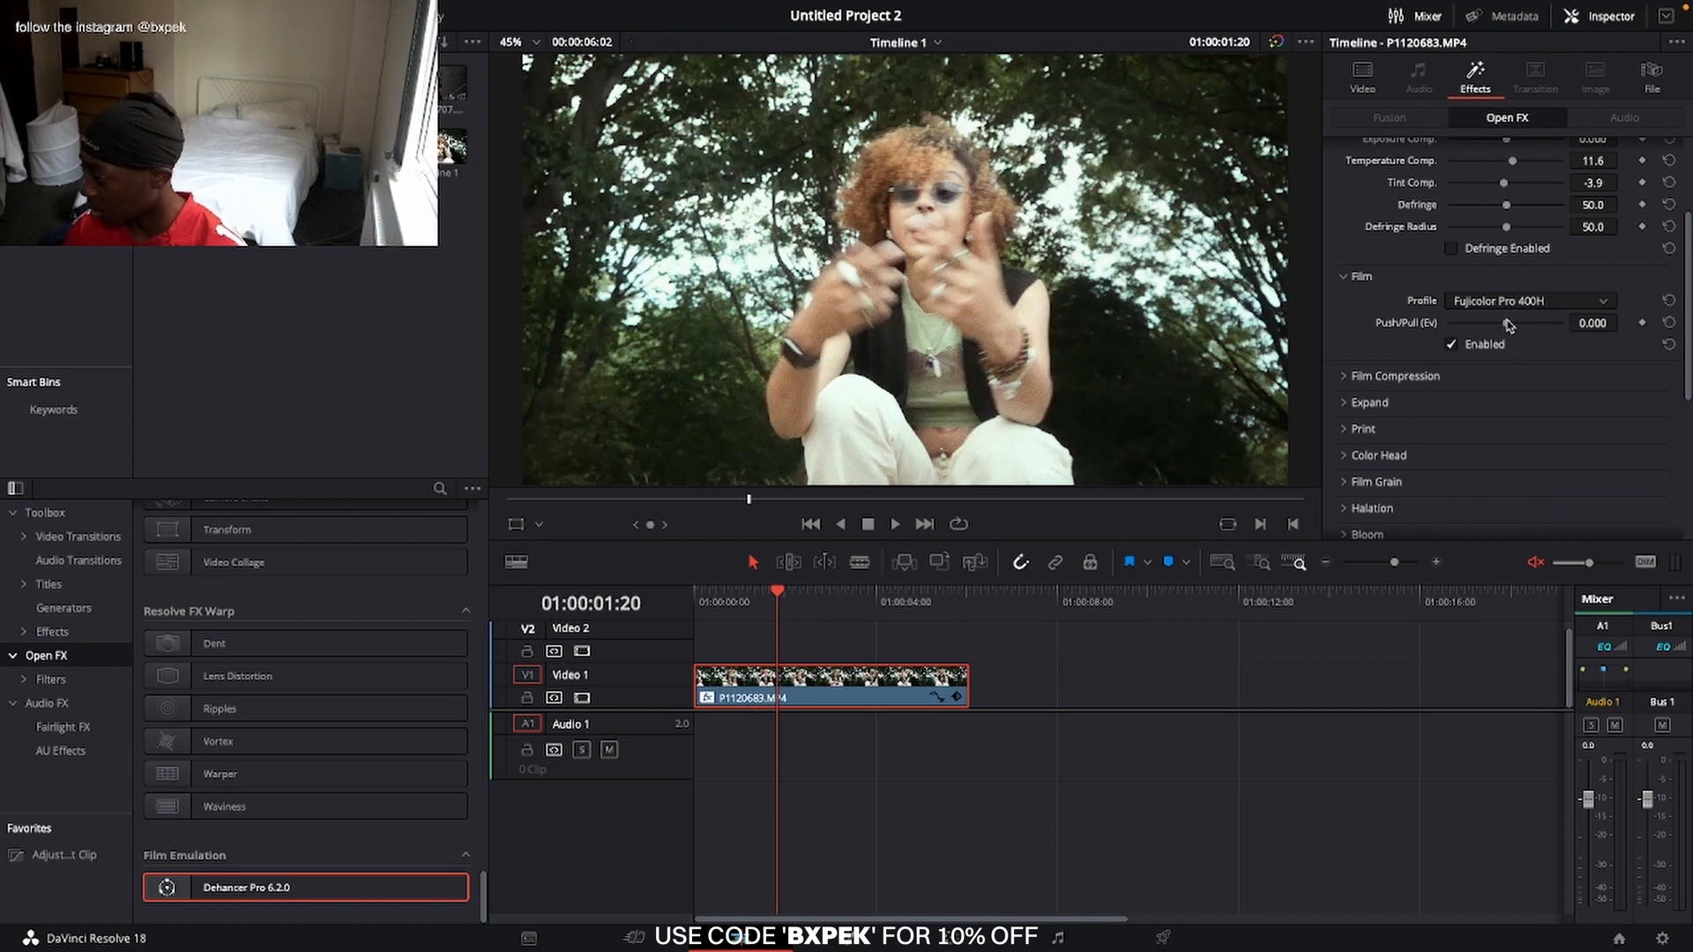
- Set the film Push/Pull to about 0.356 and compare the image with the Film effect off and on
mouse_move(1506, 326)
mouse_down()
mouse_move(1561, 344)
mouse_move(1414, 328)
mouse_move(1621, 358)
mouse_move(1404, 322)
mouse_move(1597, 342)
mouse_move(1516, 342)
mouse_up()
click(1451, 345)
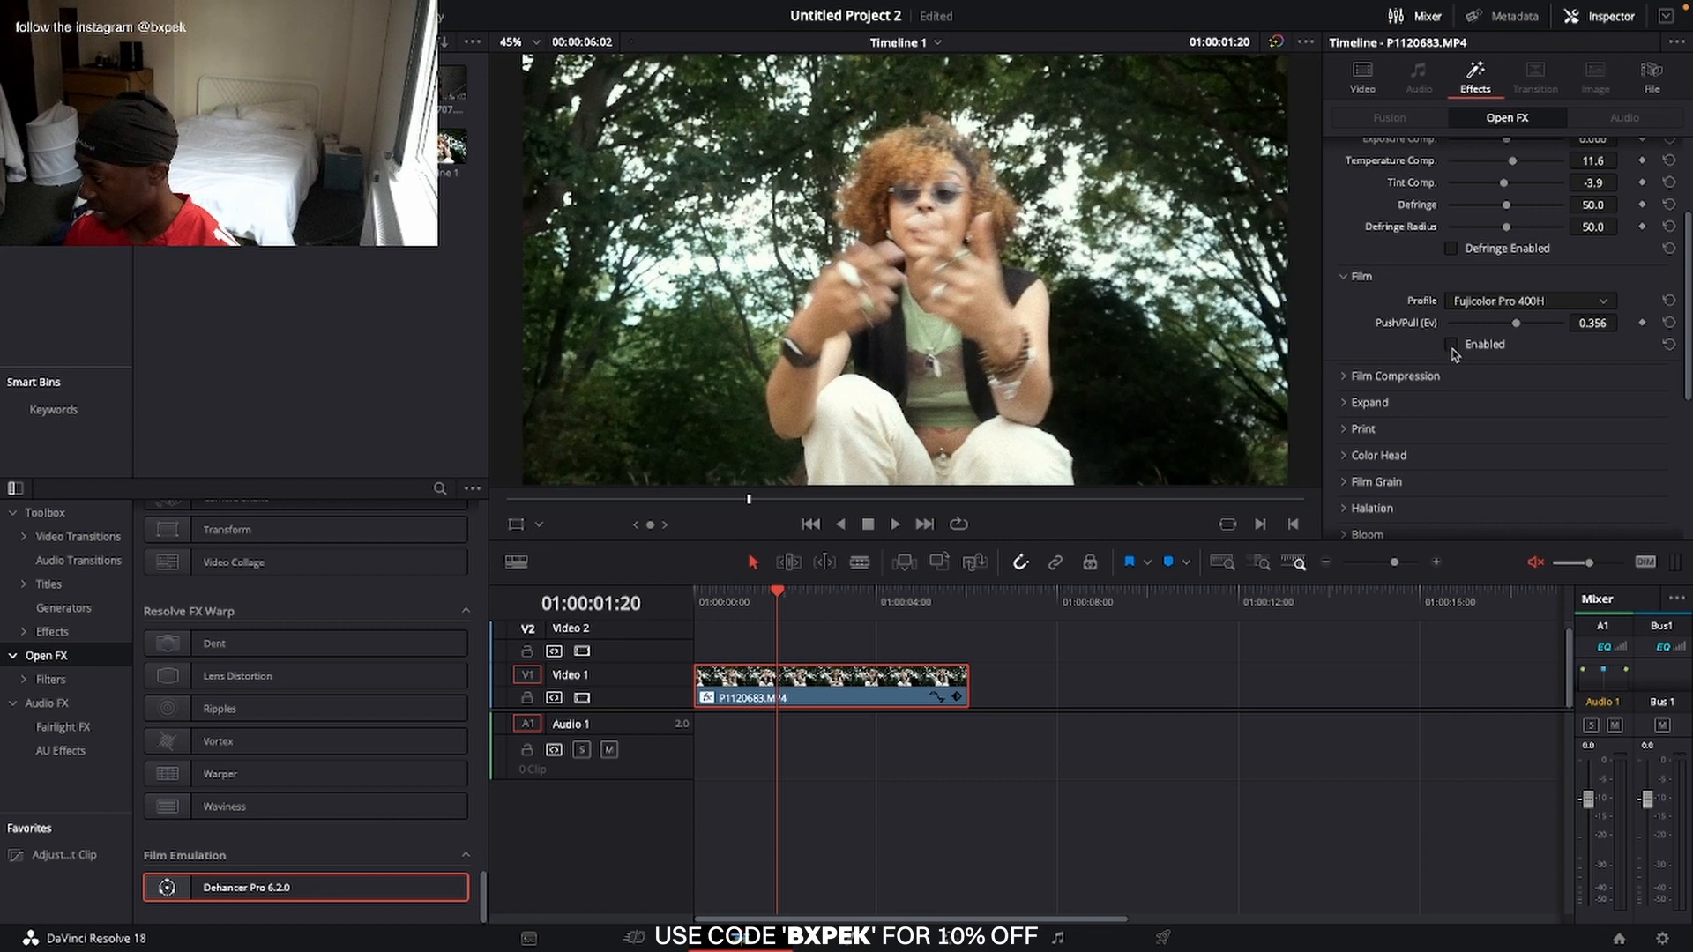
click(1449, 347)
click(1344, 276)
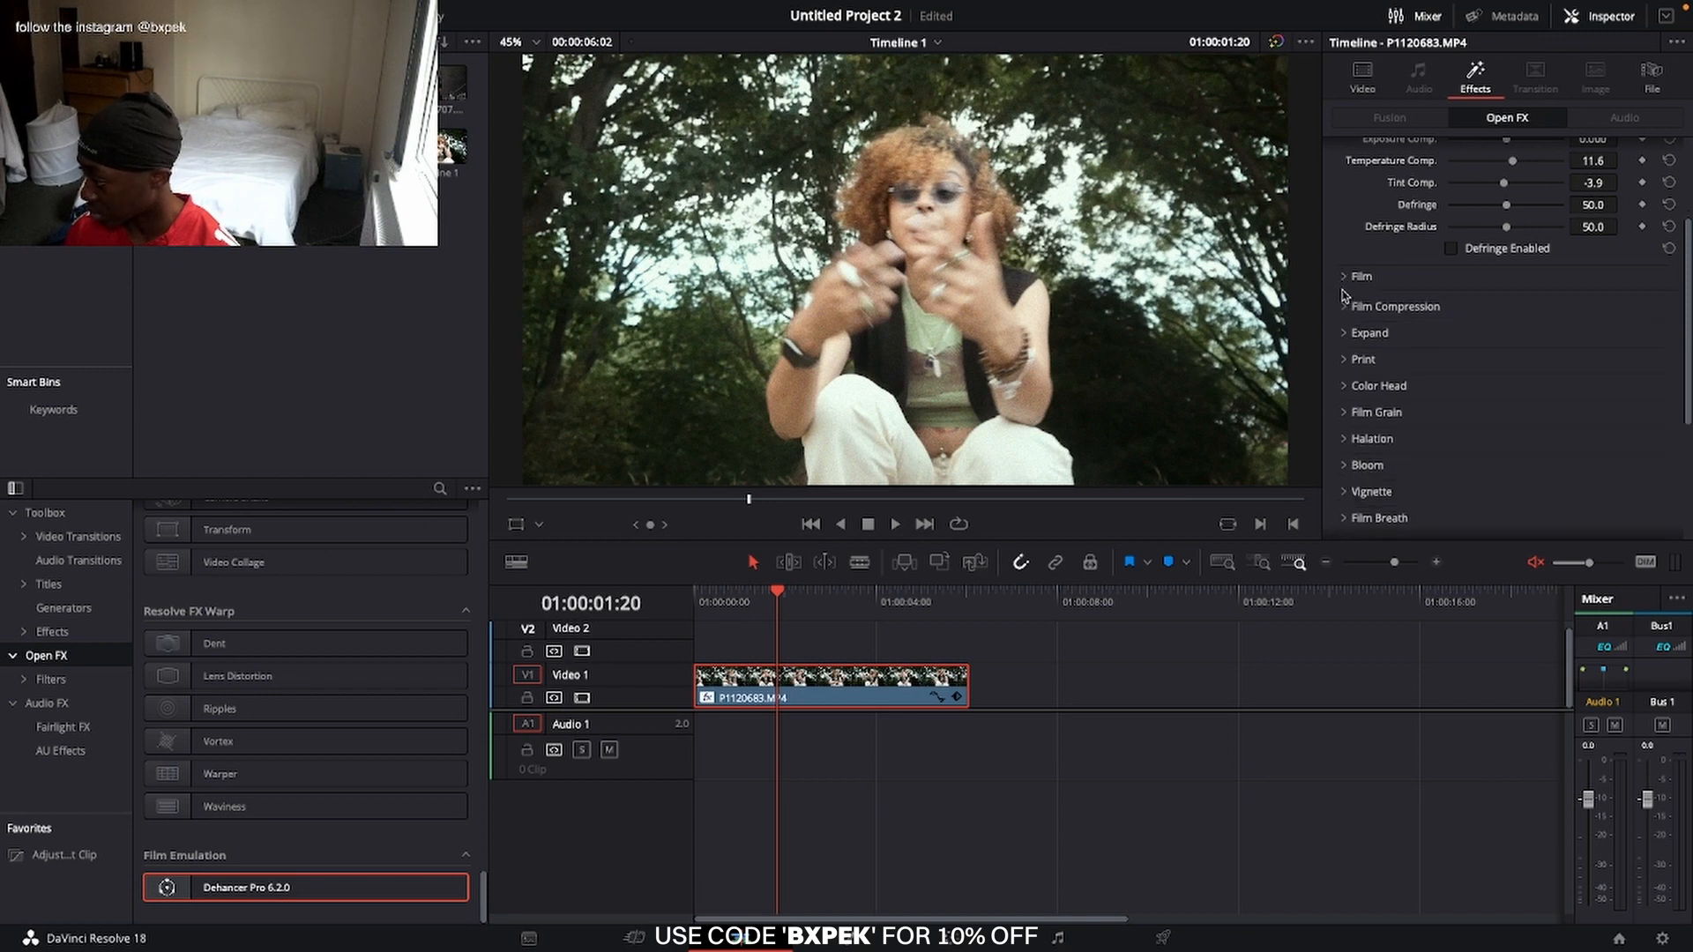
click(1344, 276)
- Expand the Film Compression settings, try an Impact of about 80.6 and reset it to its default
click(1343, 377)
scroll(1499, 394, down, 2)
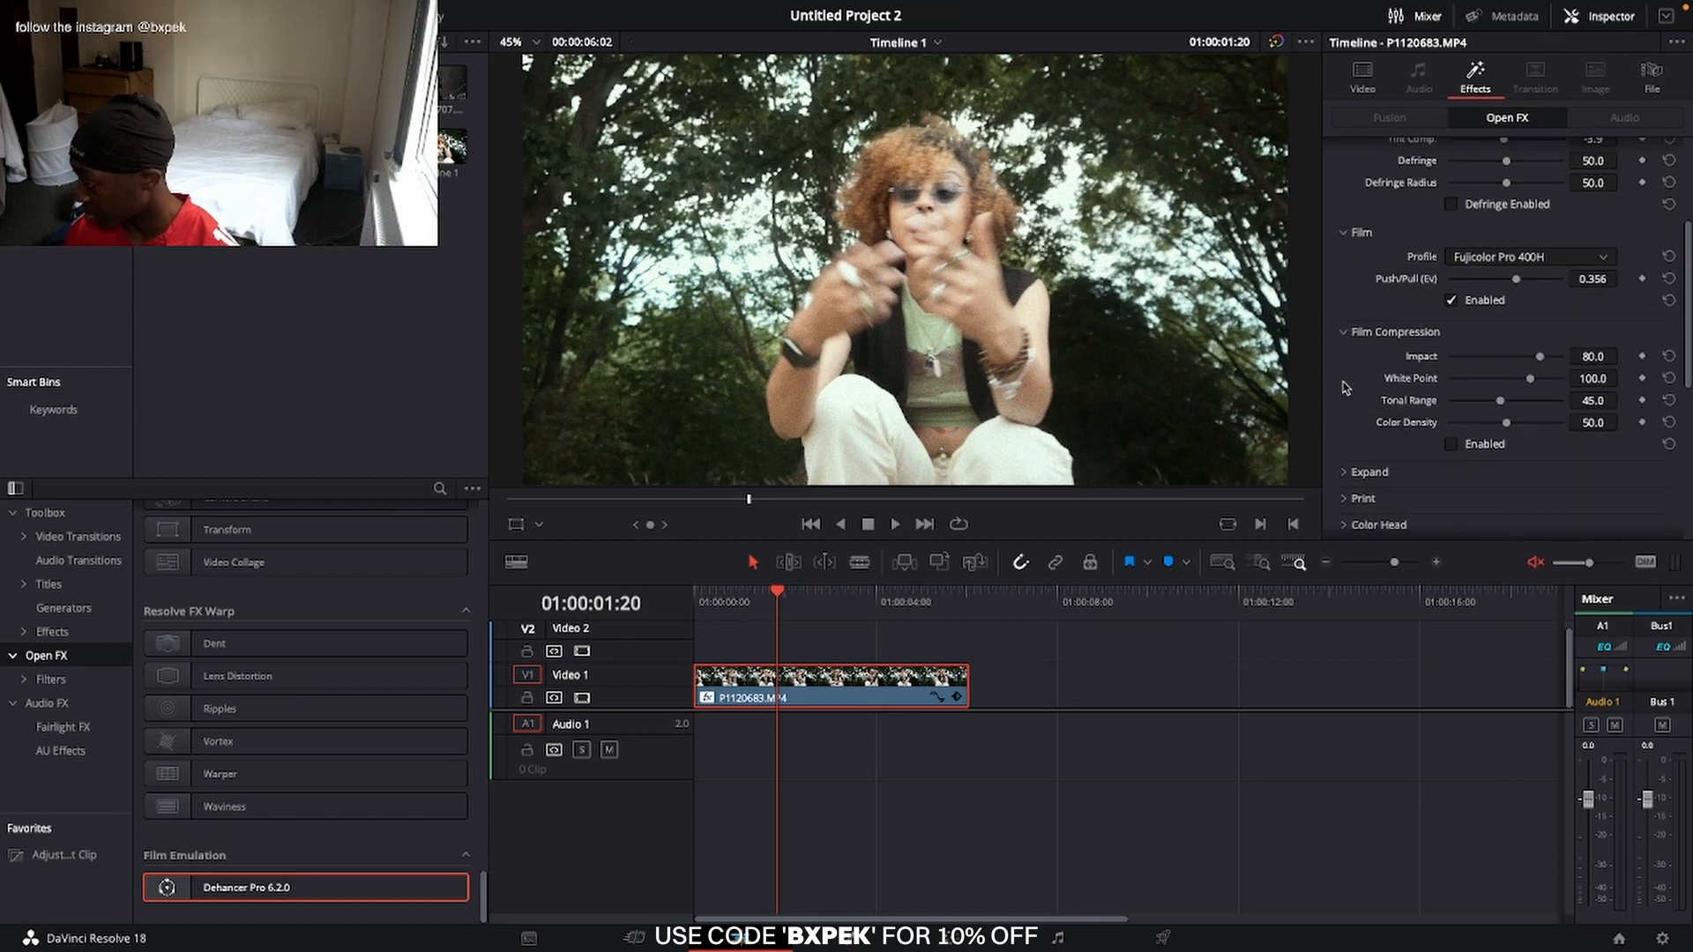
mouse_move(1552, 351)
mouse_down()
mouse_move(1500, 355)
mouse_move(1540, 364)
mouse_up()
click(1669, 350)
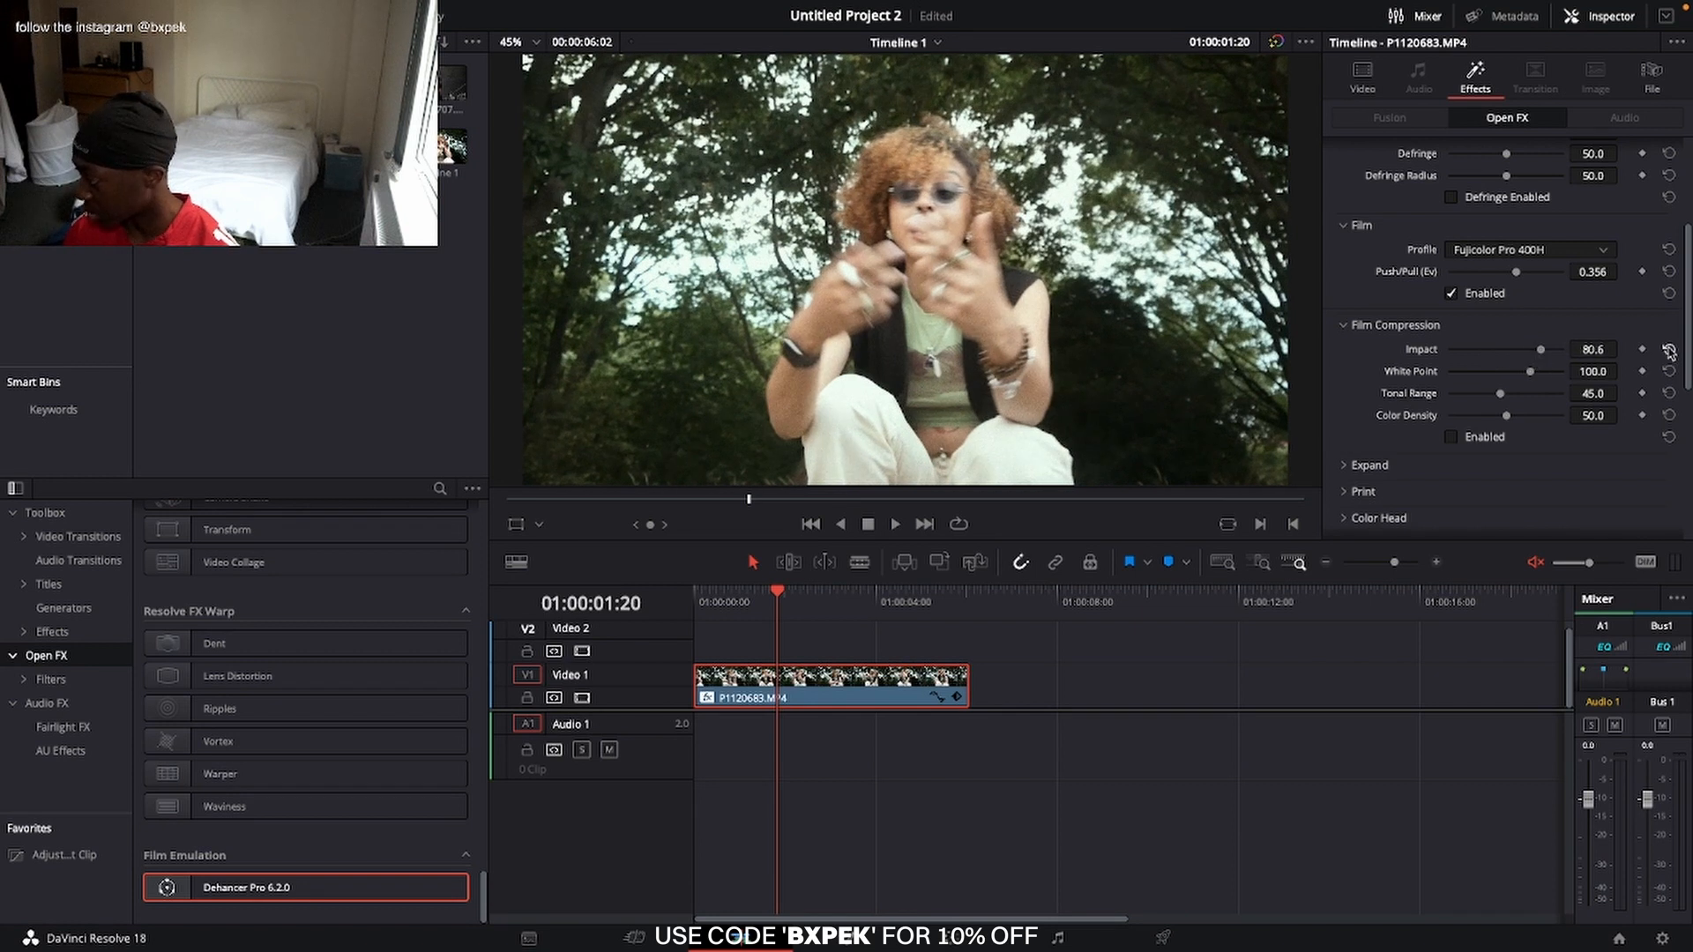
- In the Expand settings, set Black Point to about 7.90 and White Point to about 96.3
click(1355, 466)
scroll(1354, 432, down, 3)
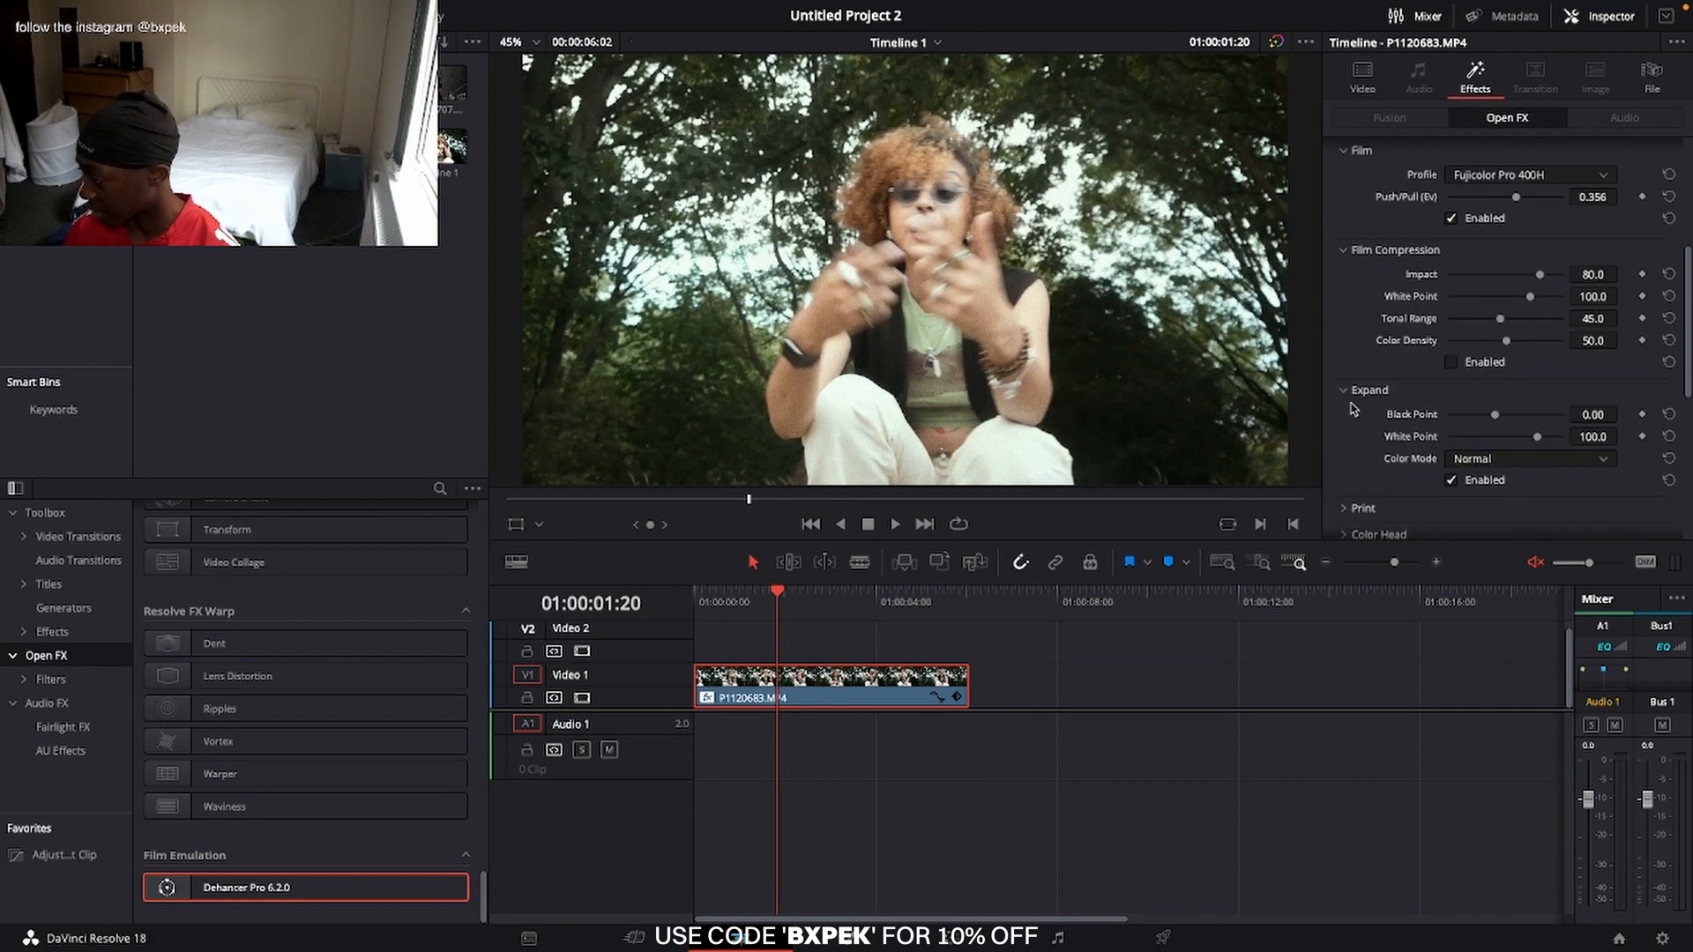
mouse_move(1496, 416)
mouse_down()
mouse_move(1473, 420)
mouse_move(1499, 421)
mouse_up()
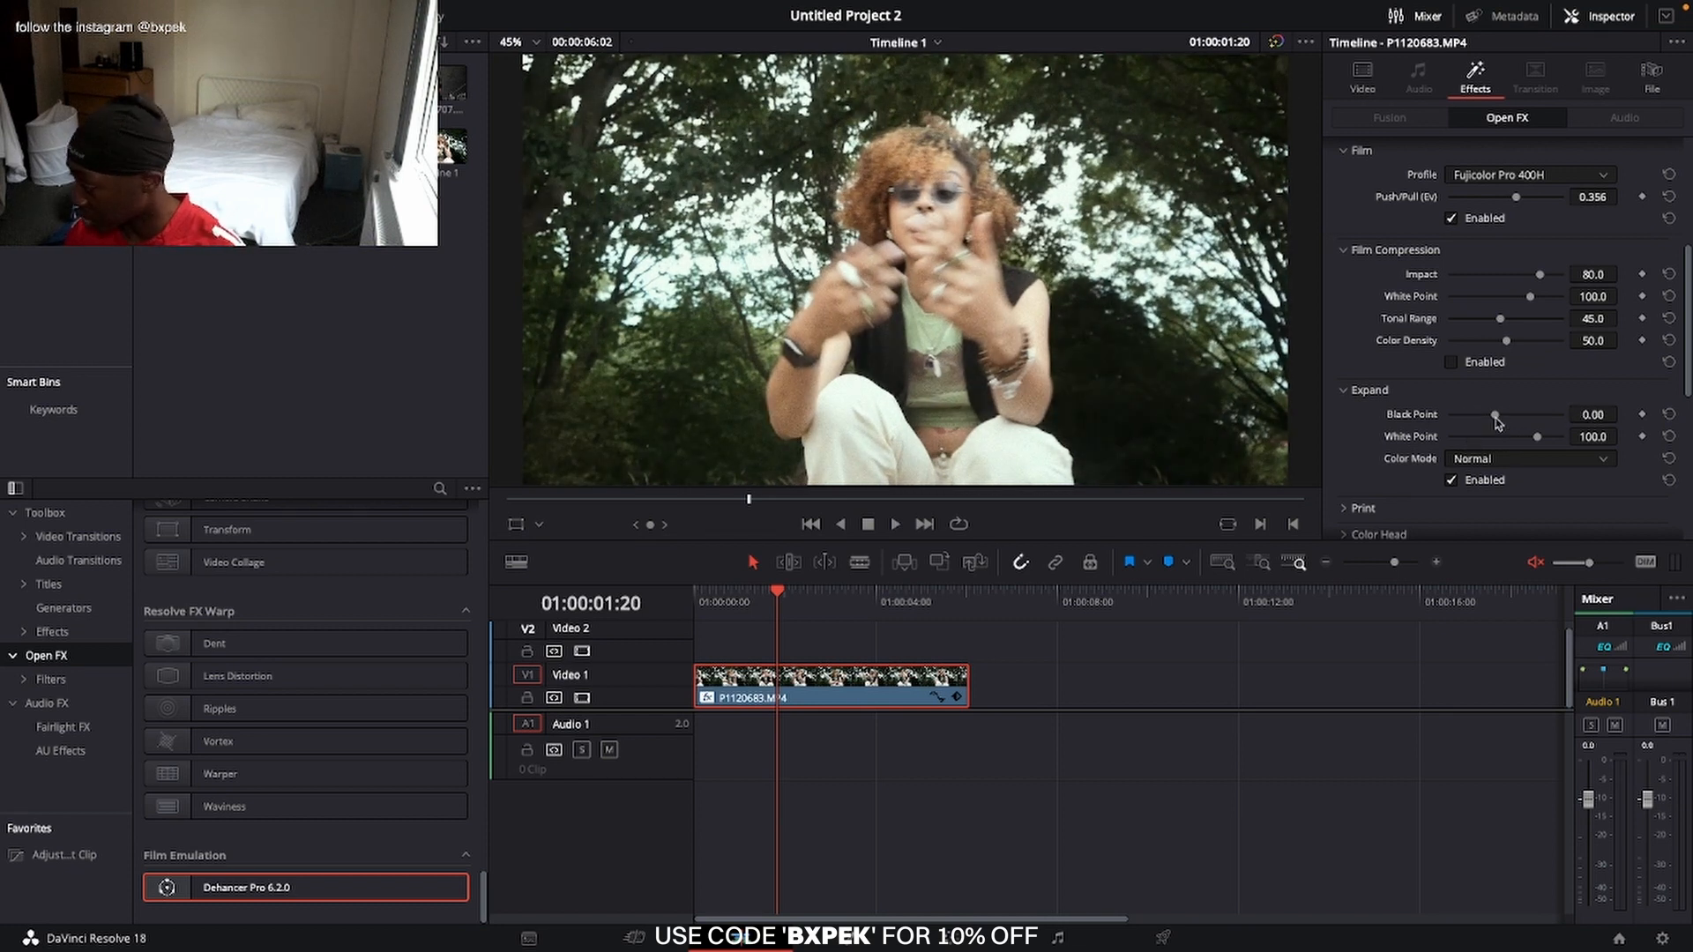
drag(1497, 421, 1534, 442)
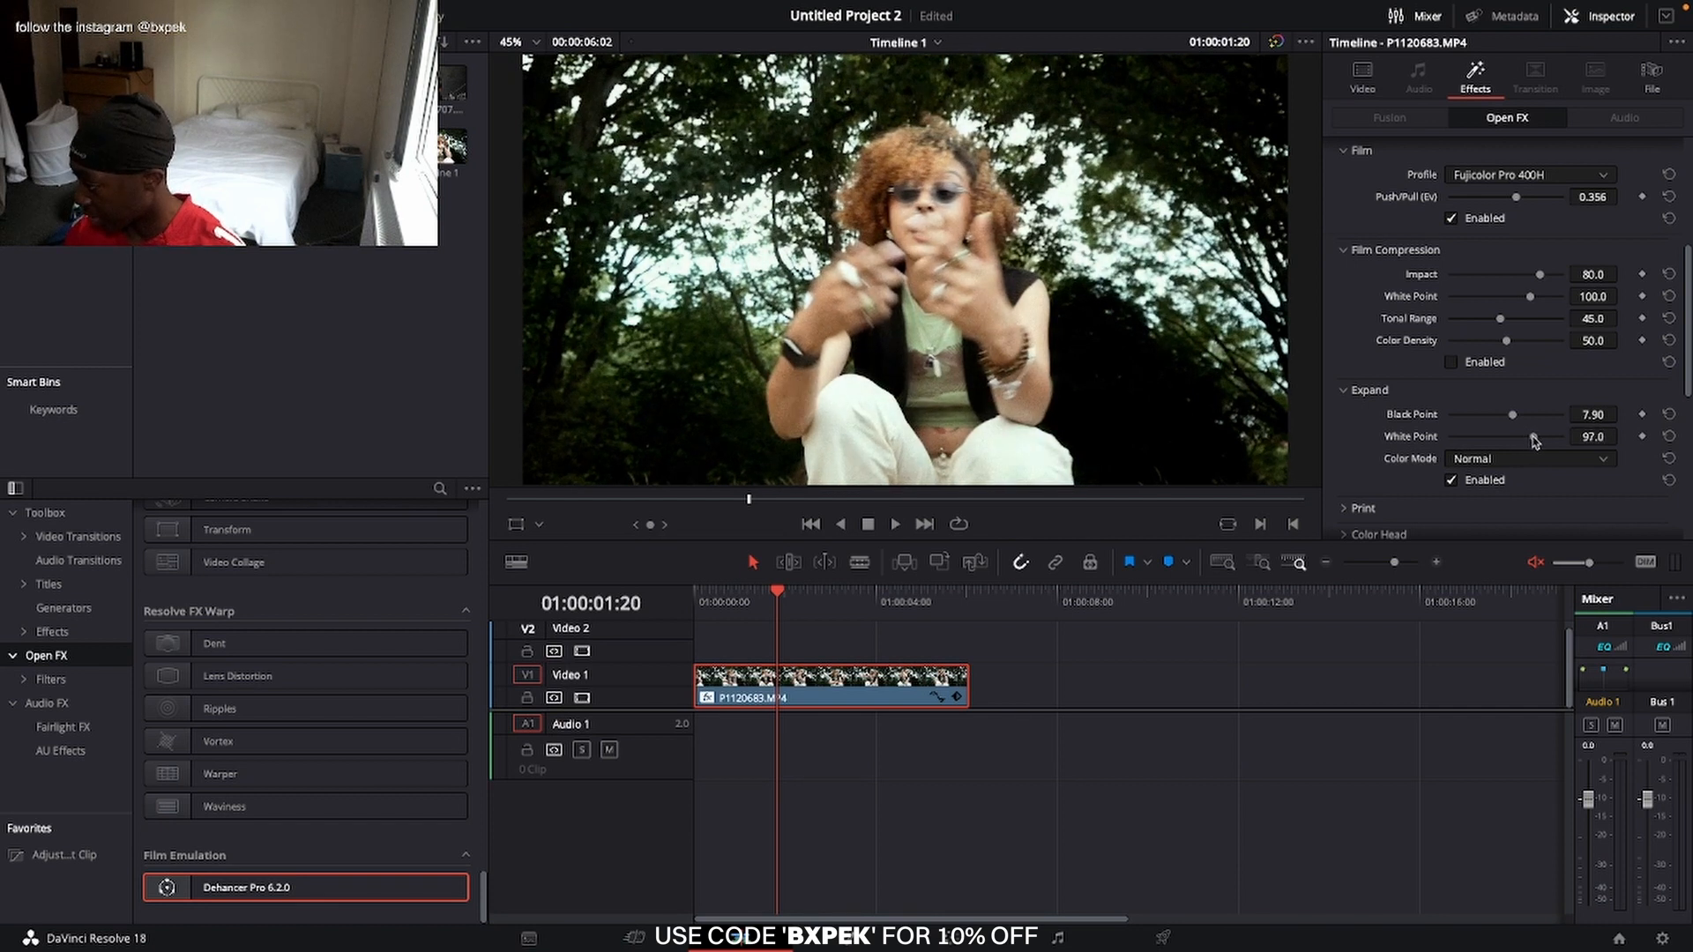
- Try the Luma color mode in Expand, return it to Normal, and compare the image with Expand off and on
click(1556, 460)
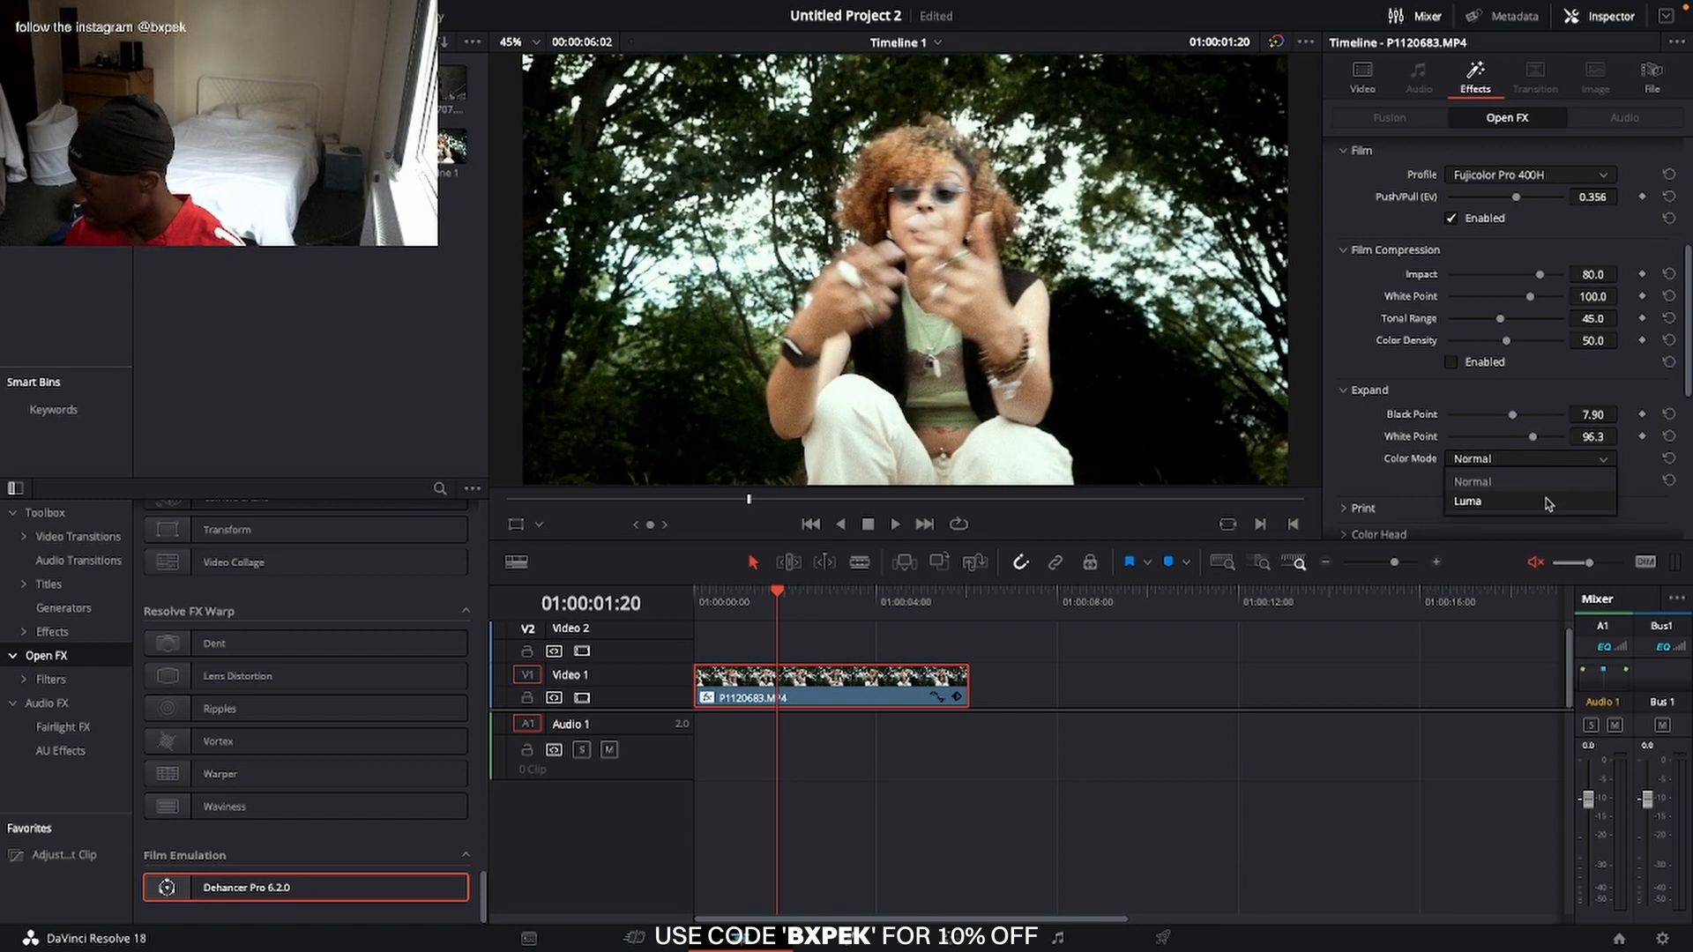
click(1549, 500)
click(1543, 464)
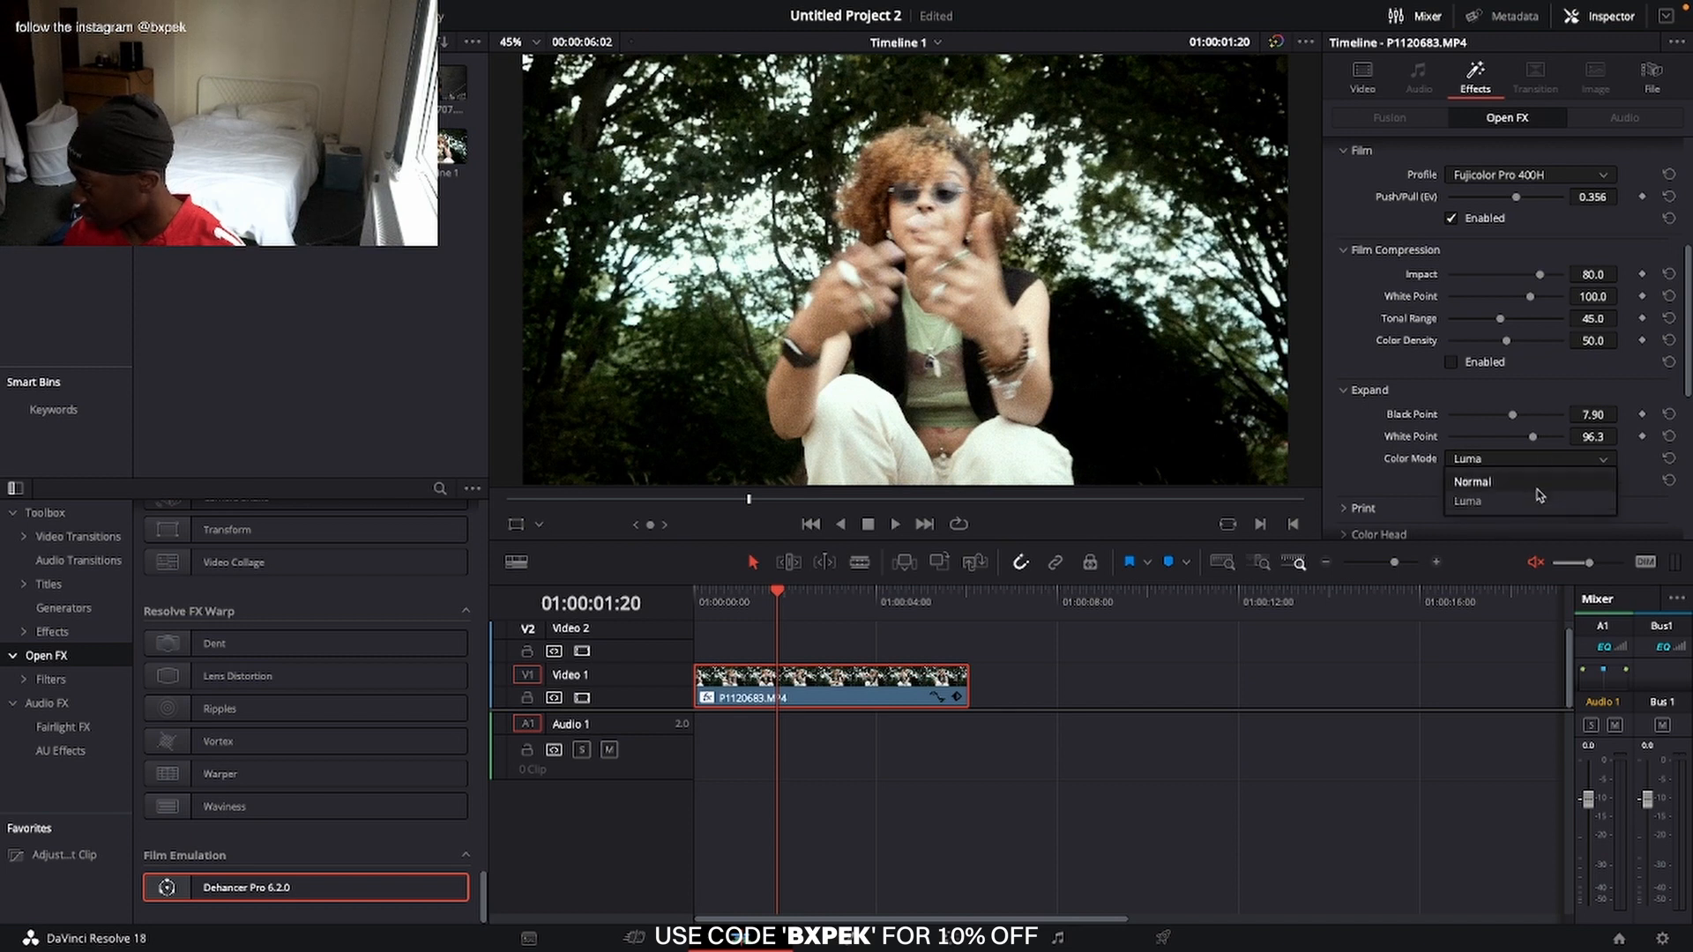
click(1536, 485)
click(1451, 481)
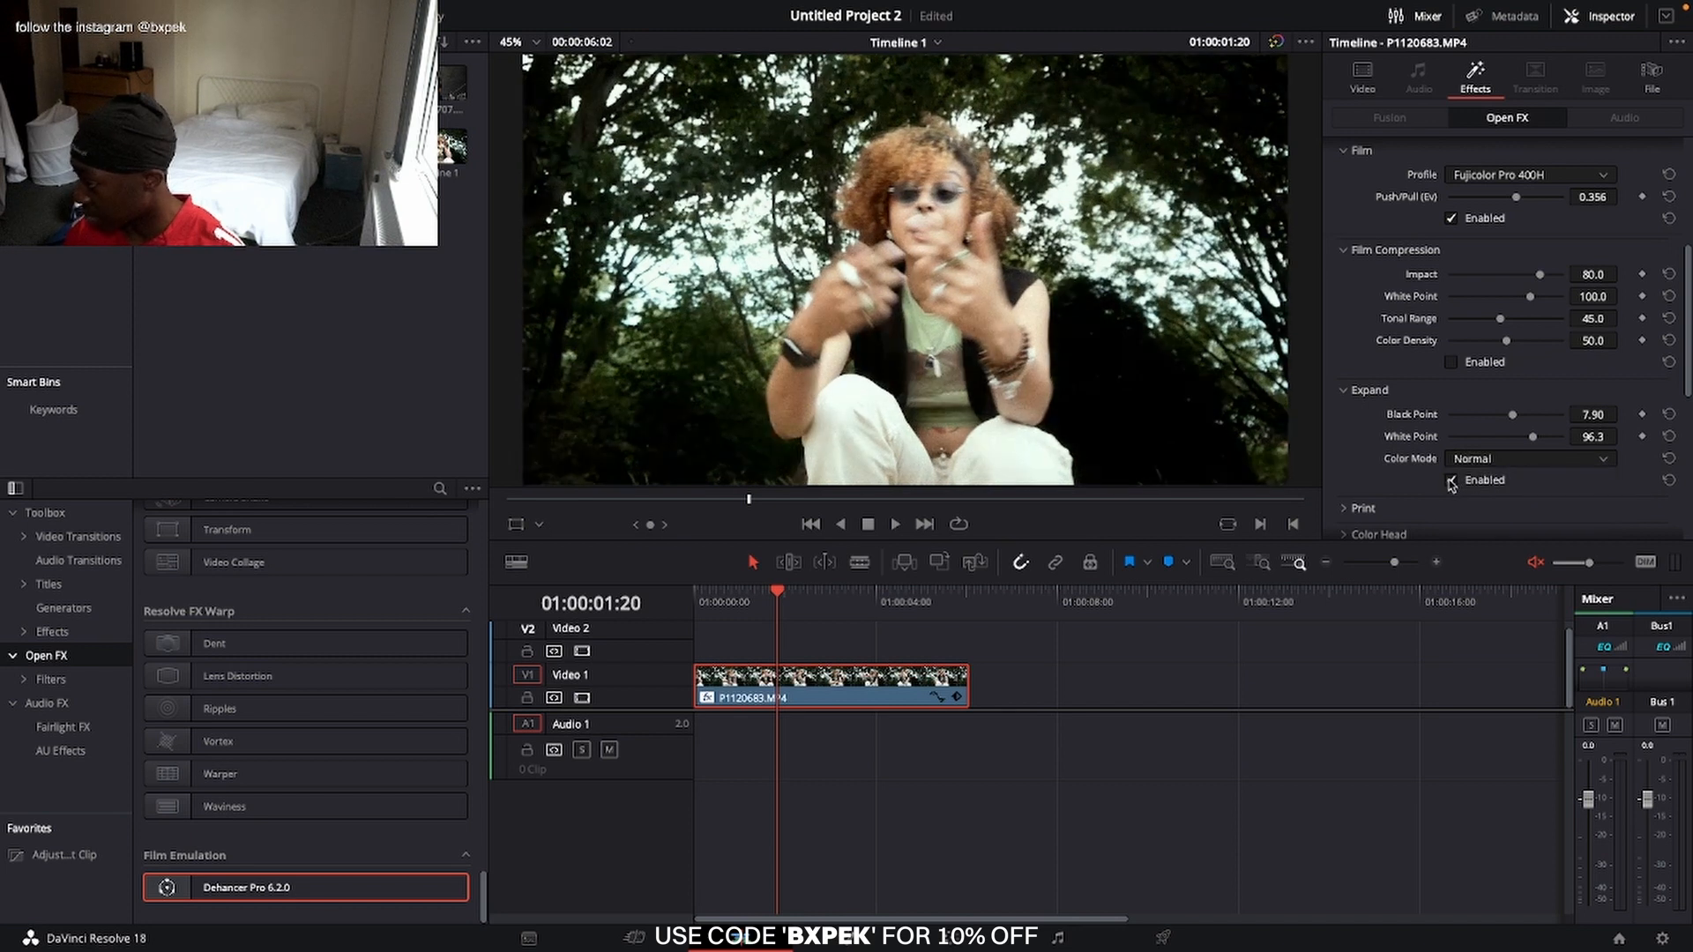
click(1450, 481)
click(1450, 480)
click(1450, 481)
click(1450, 481)
click(1355, 391)
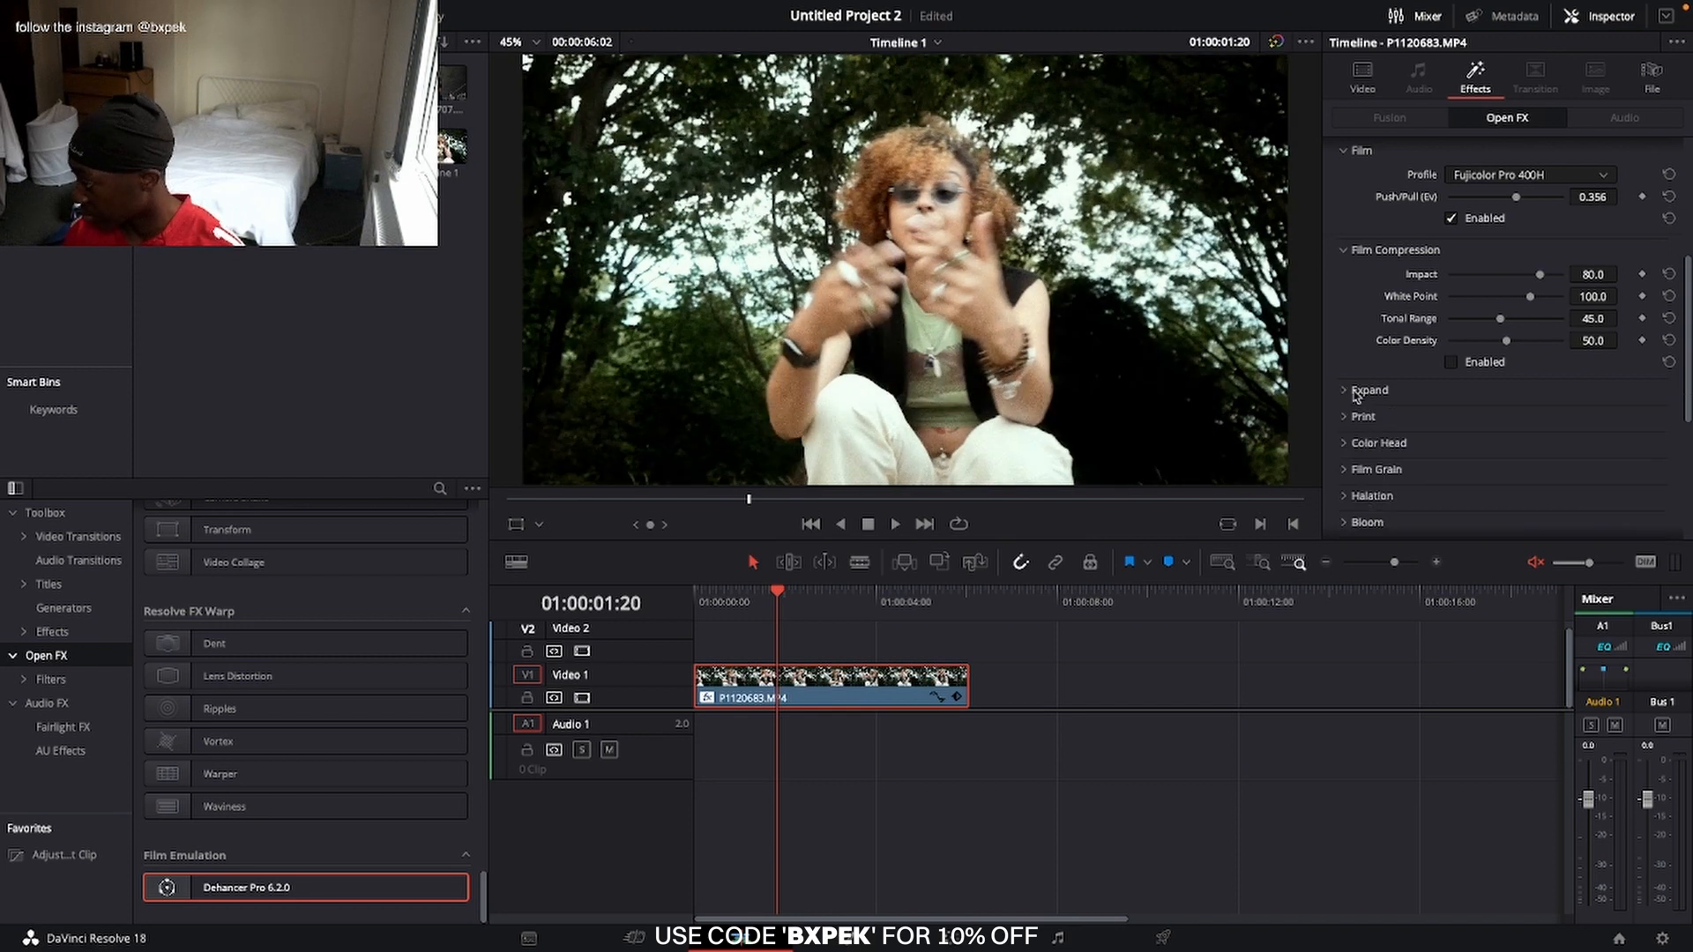
click(1355, 391)
- Expand the Print settings and try the Cineon Film Log and Linear print profiles
click(1358, 508)
scroll(1411, 396, down, 4)
click(1499, 253)
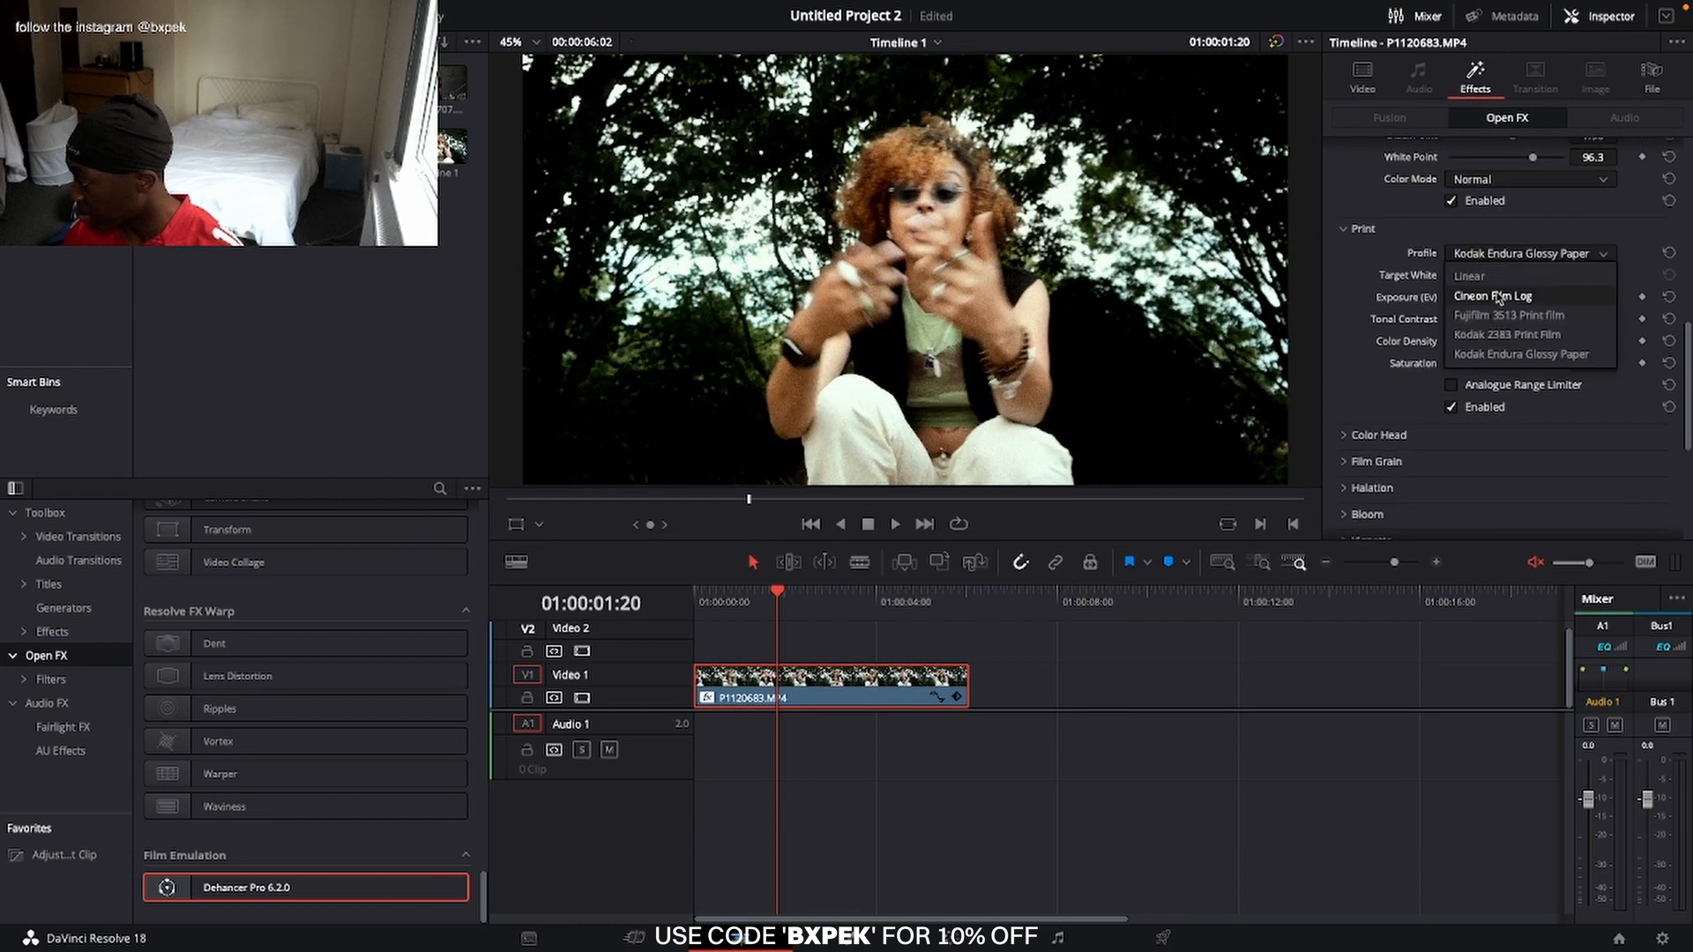
click(1497, 281)
click(1493, 255)
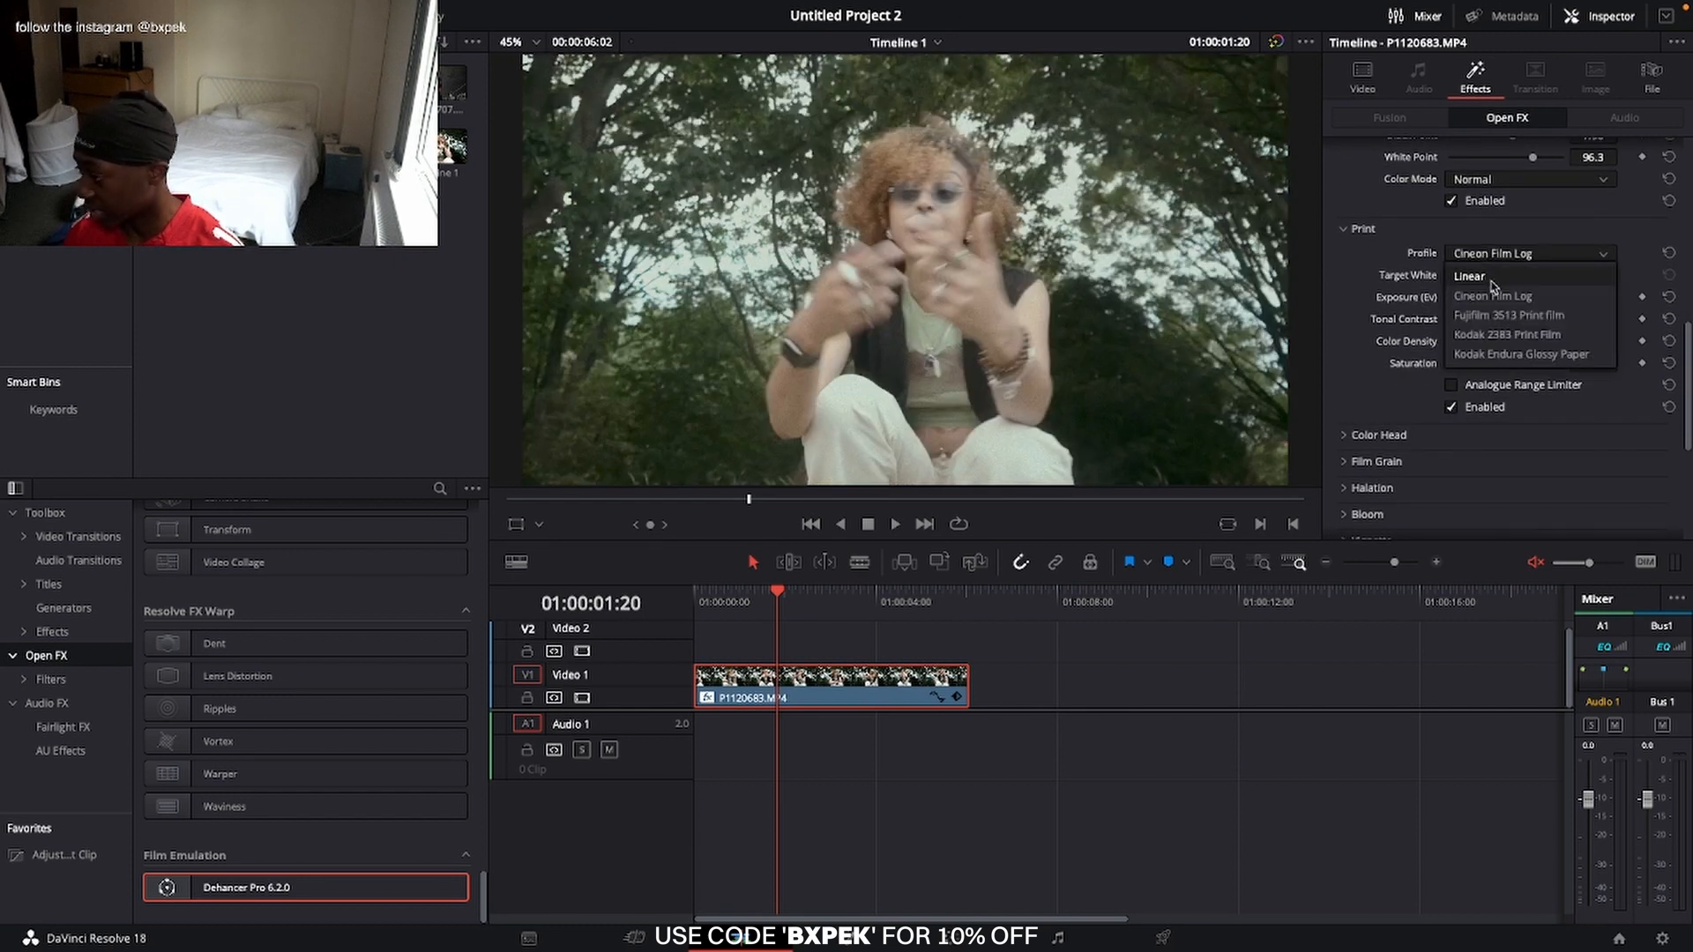
click(1492, 281)
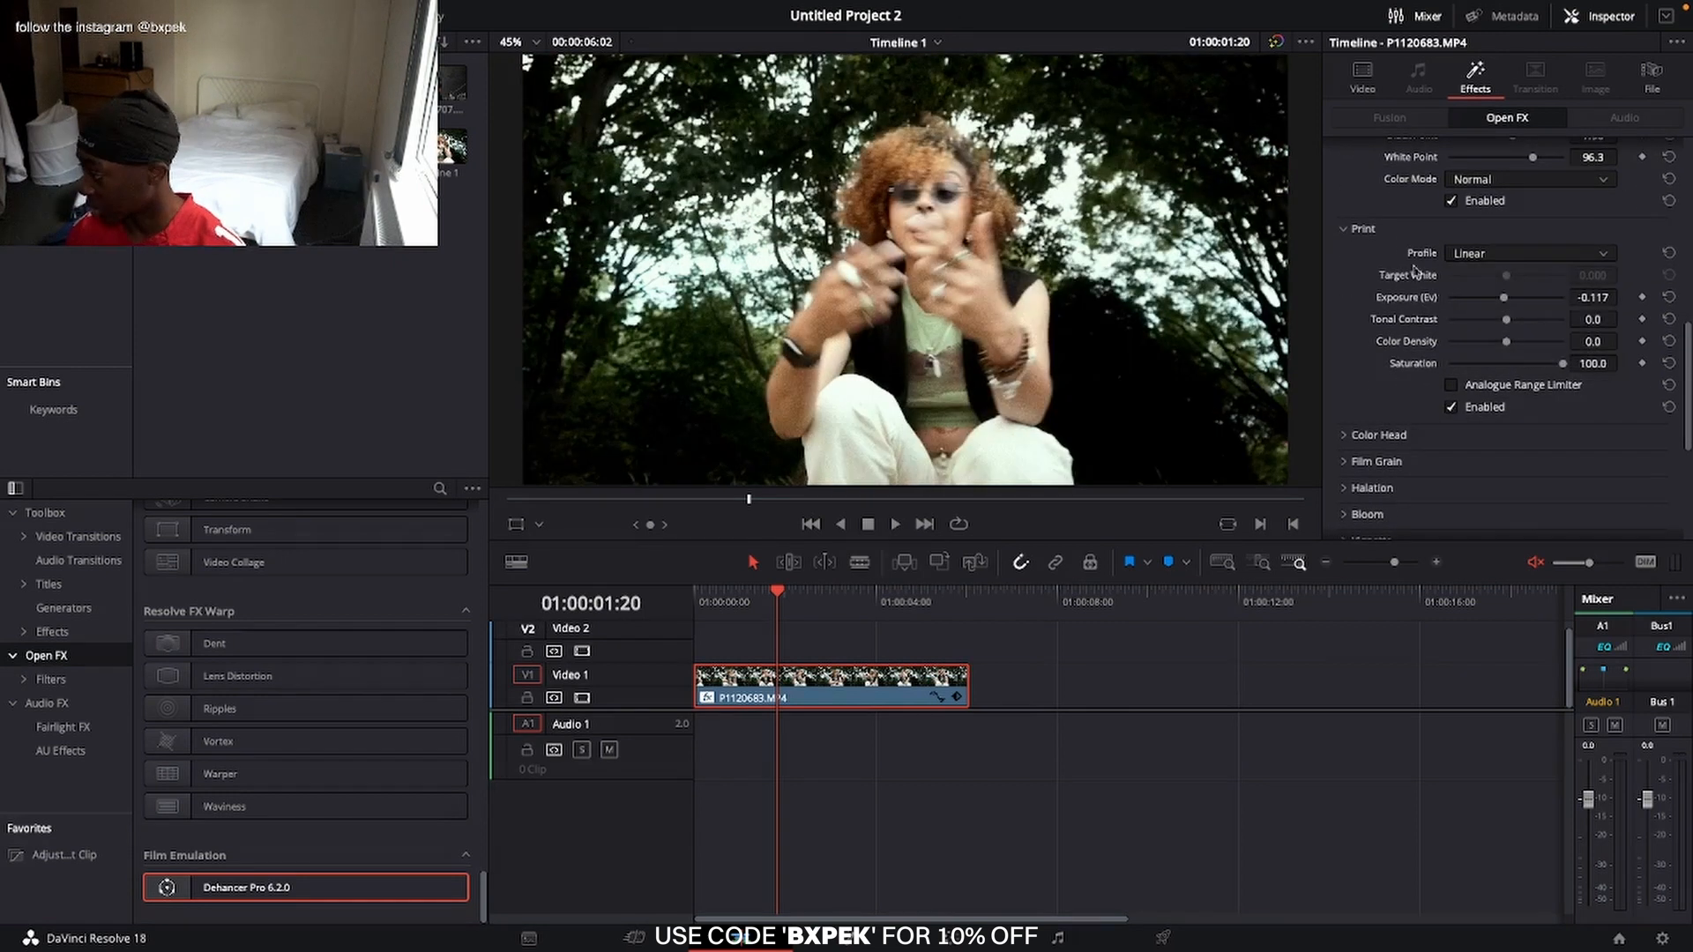
click(1469, 257)
click(1475, 300)
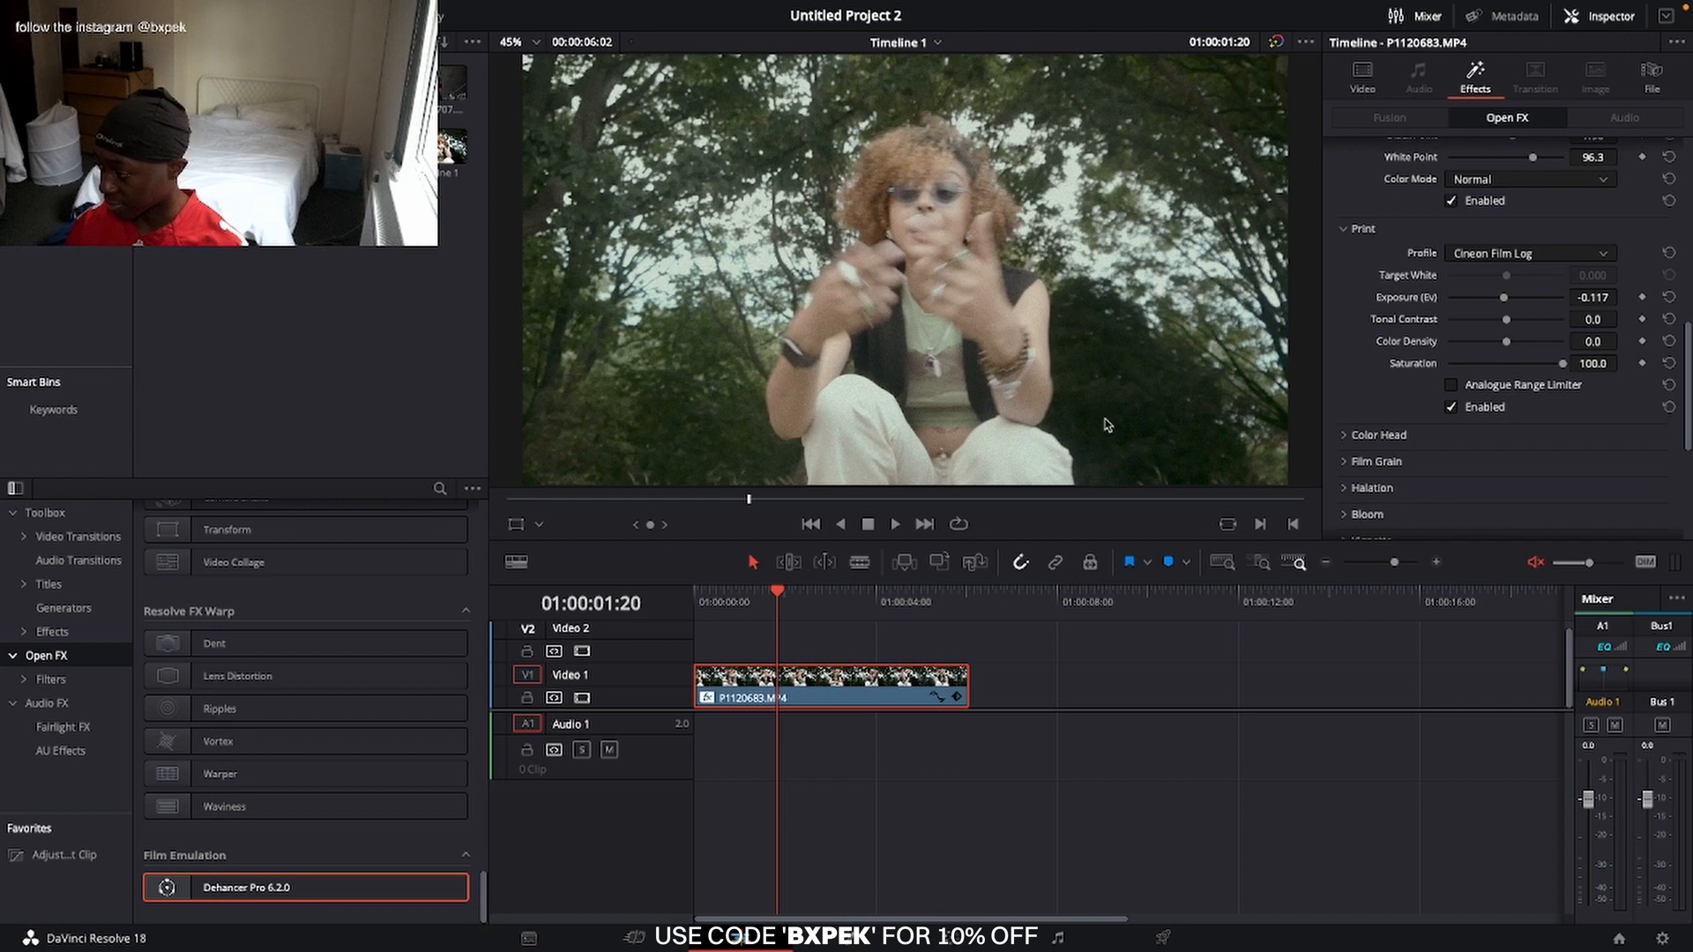
- Set the Print profile to Linear and disable the Print effect
click(1504, 251)
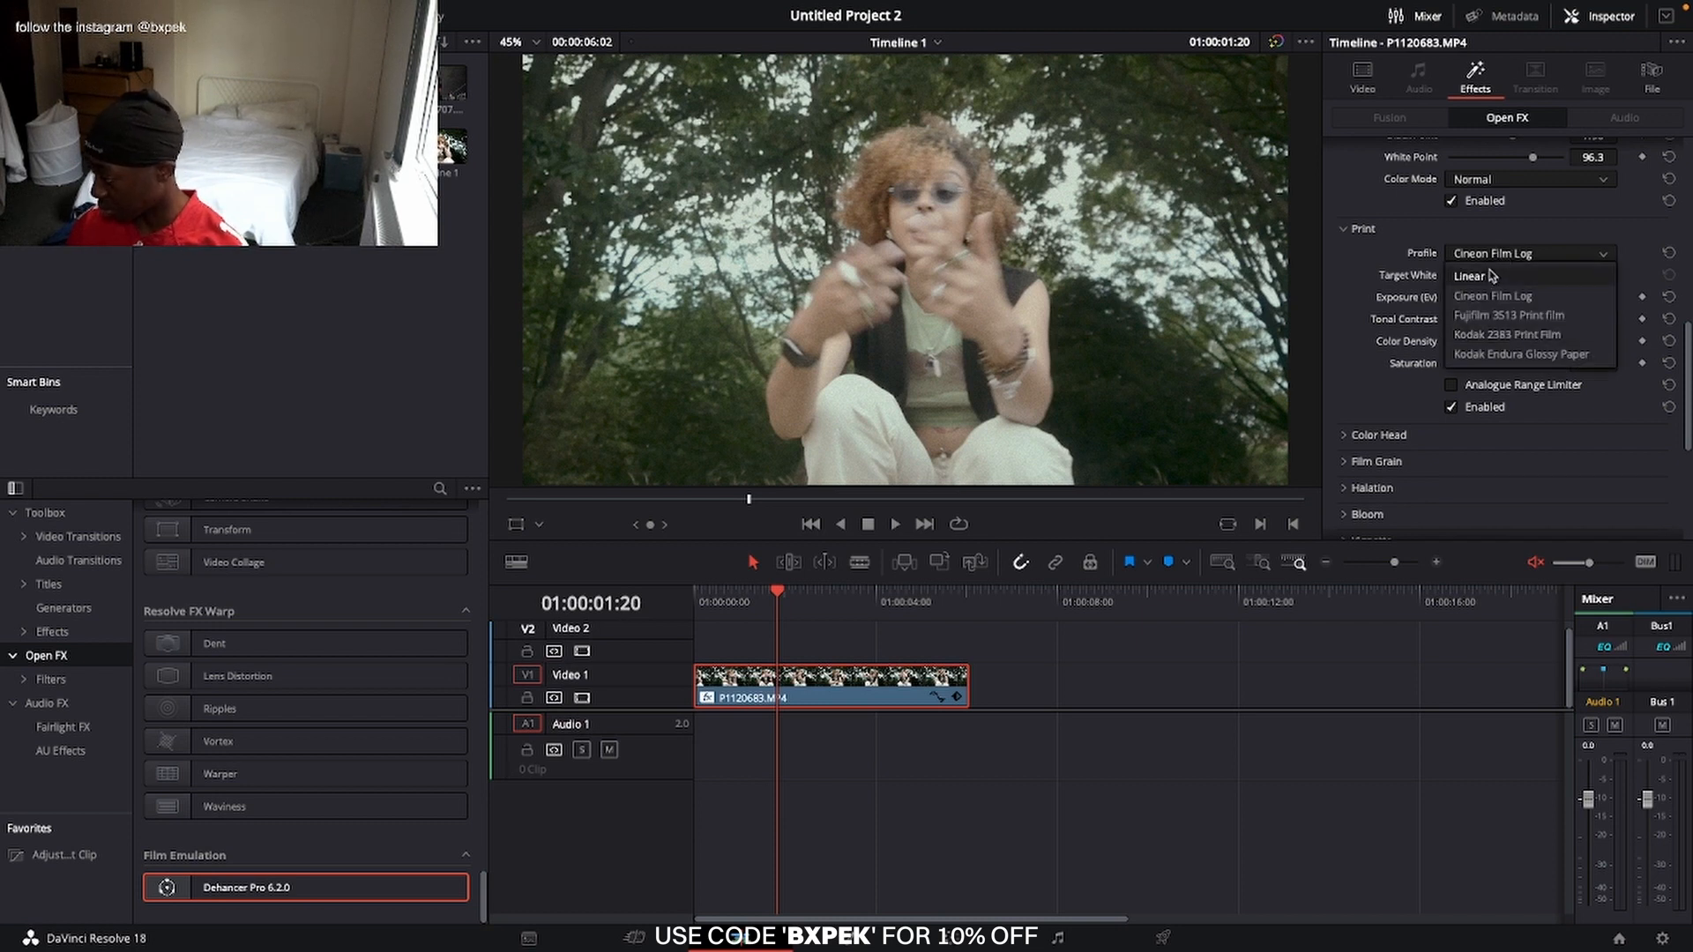
click(1382, 235)
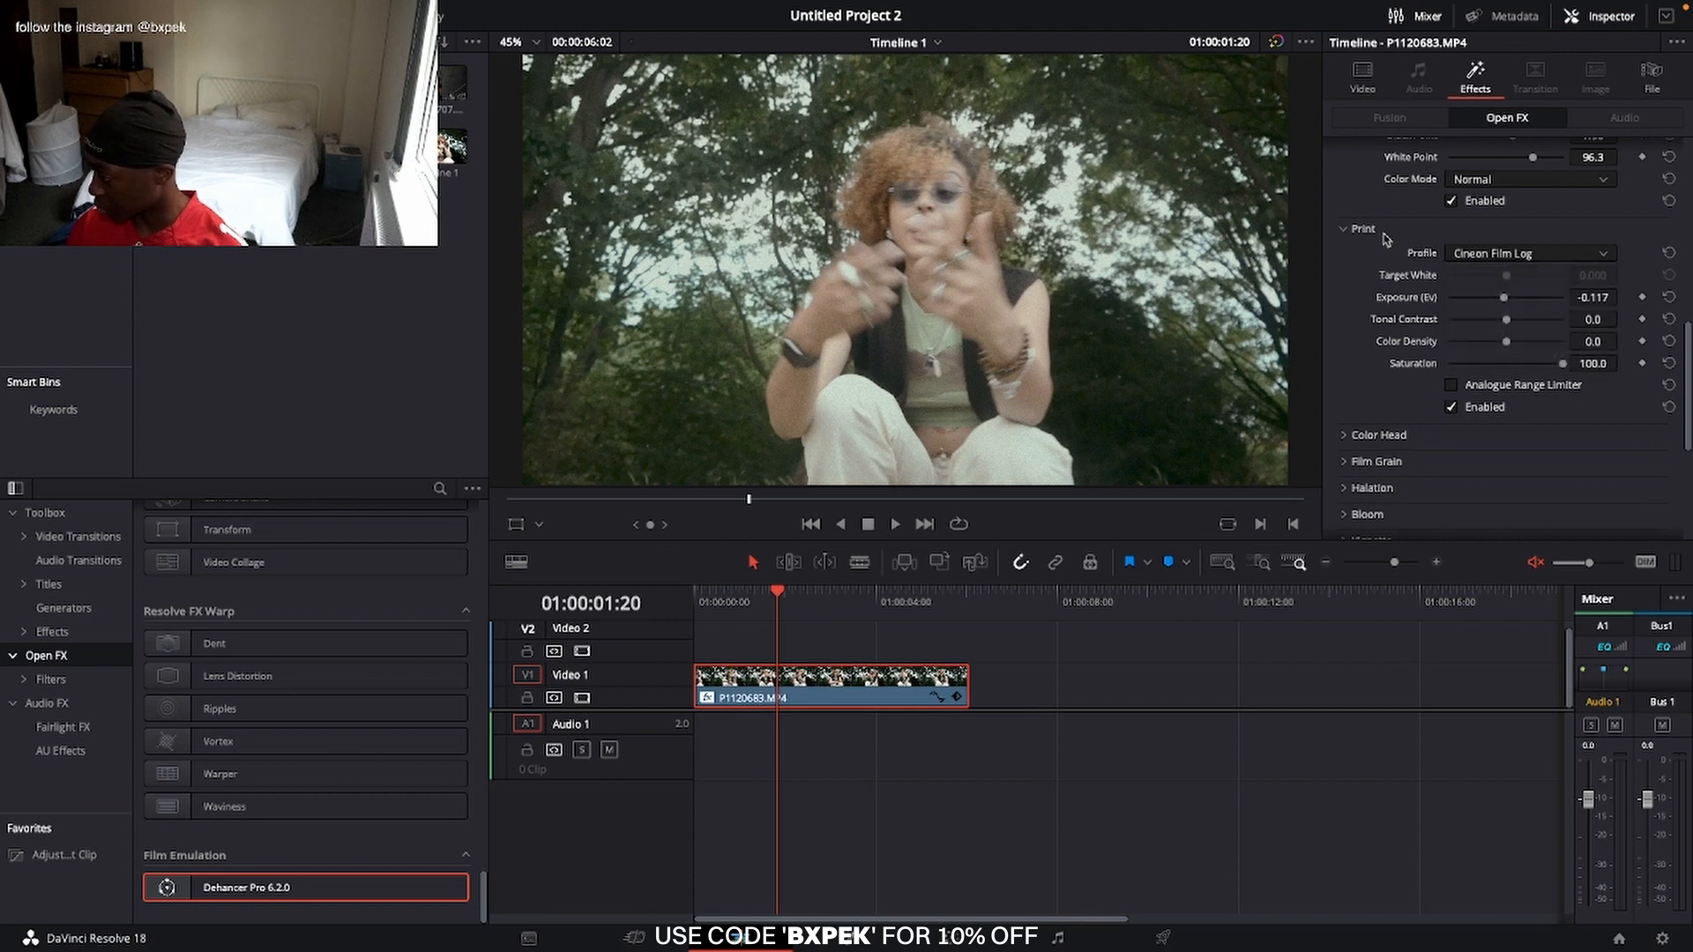
click(1454, 252)
click(1476, 281)
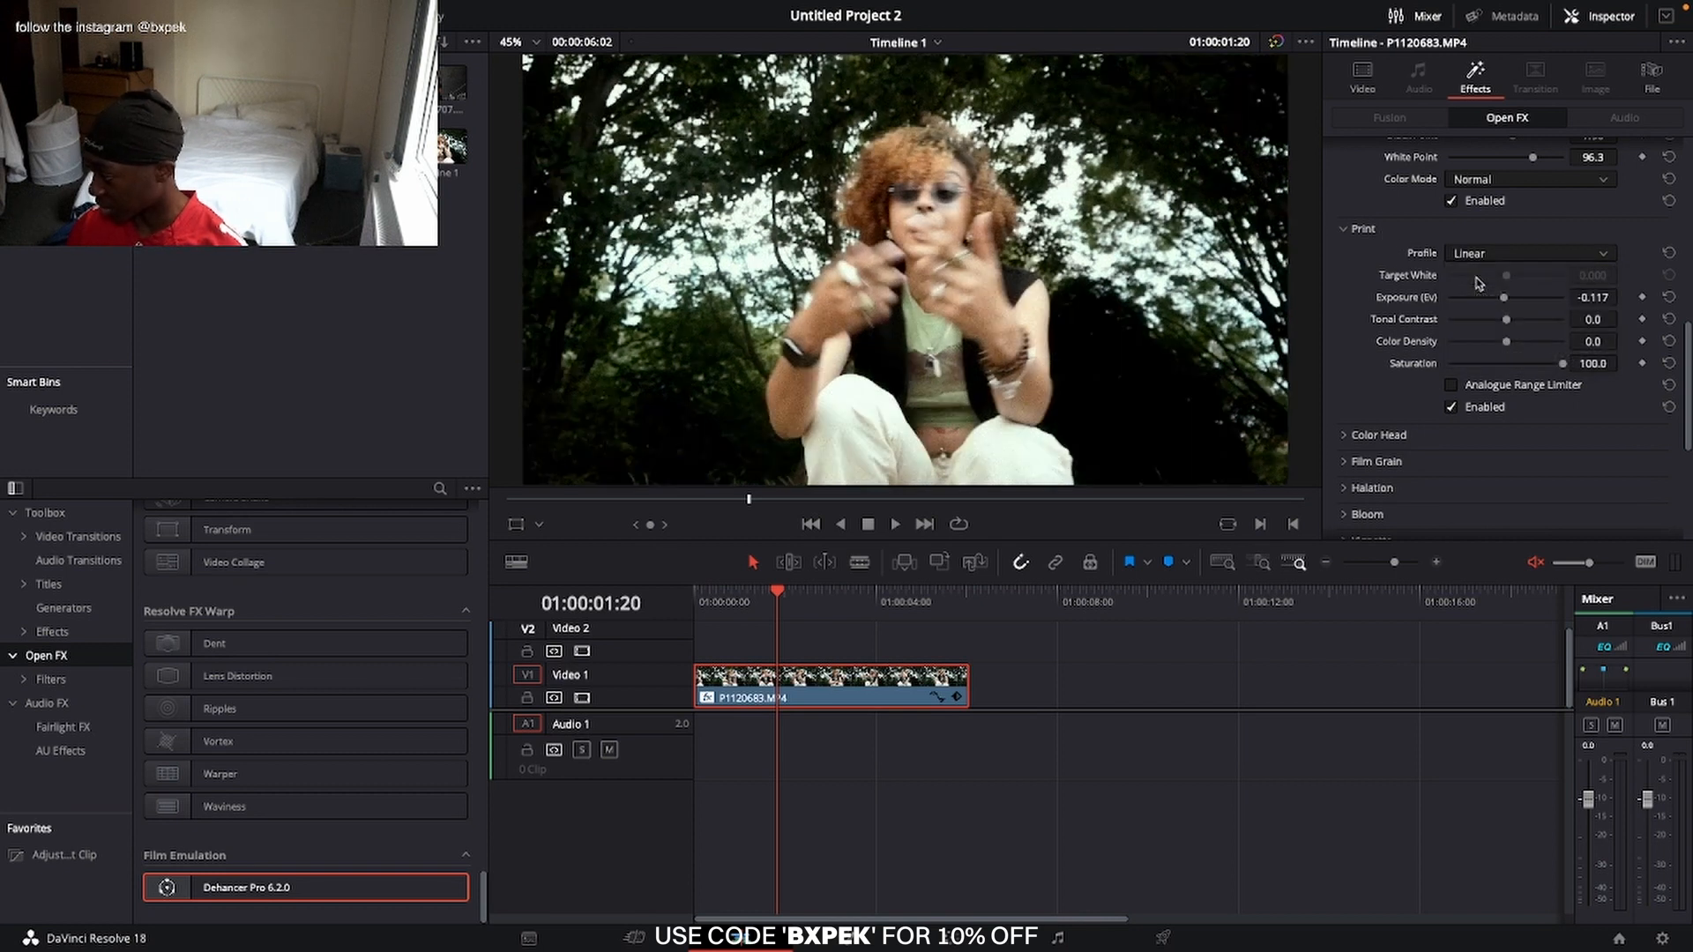
click(1450, 407)
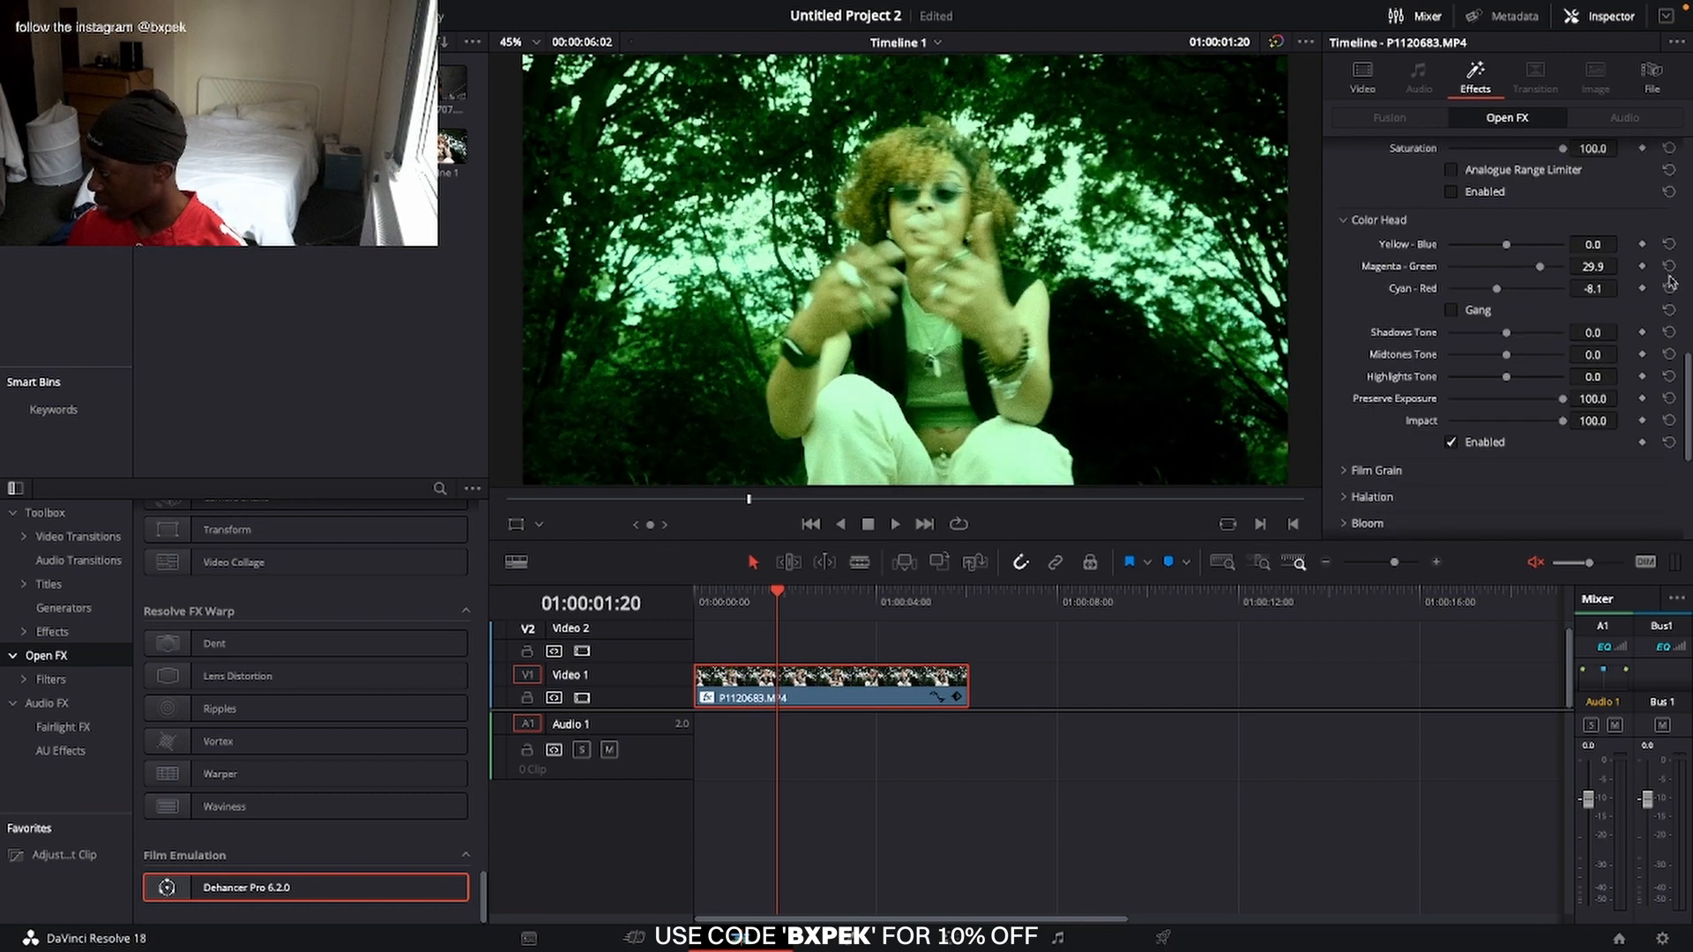
- Reset the Color Head's Magenta - Green and Cyan - Red values to 0, briefly trying a small Cyan - Red shift
click(1668, 267)
click(1668, 289)
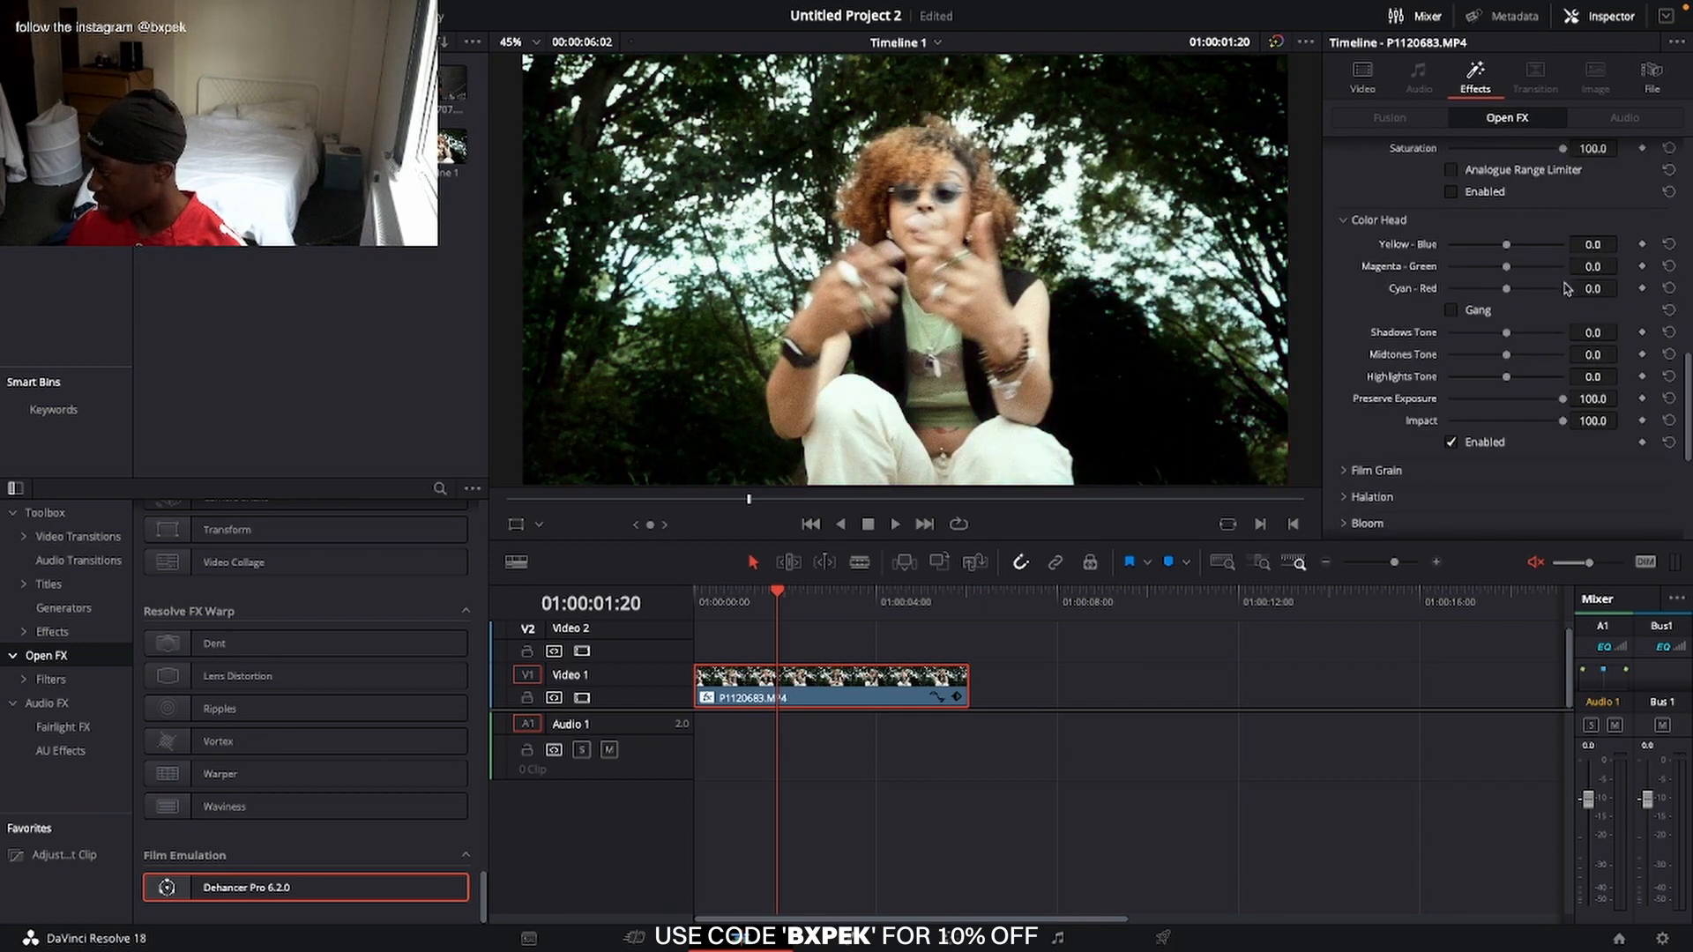
drag(1509, 292, 1516, 294)
click(1668, 289)
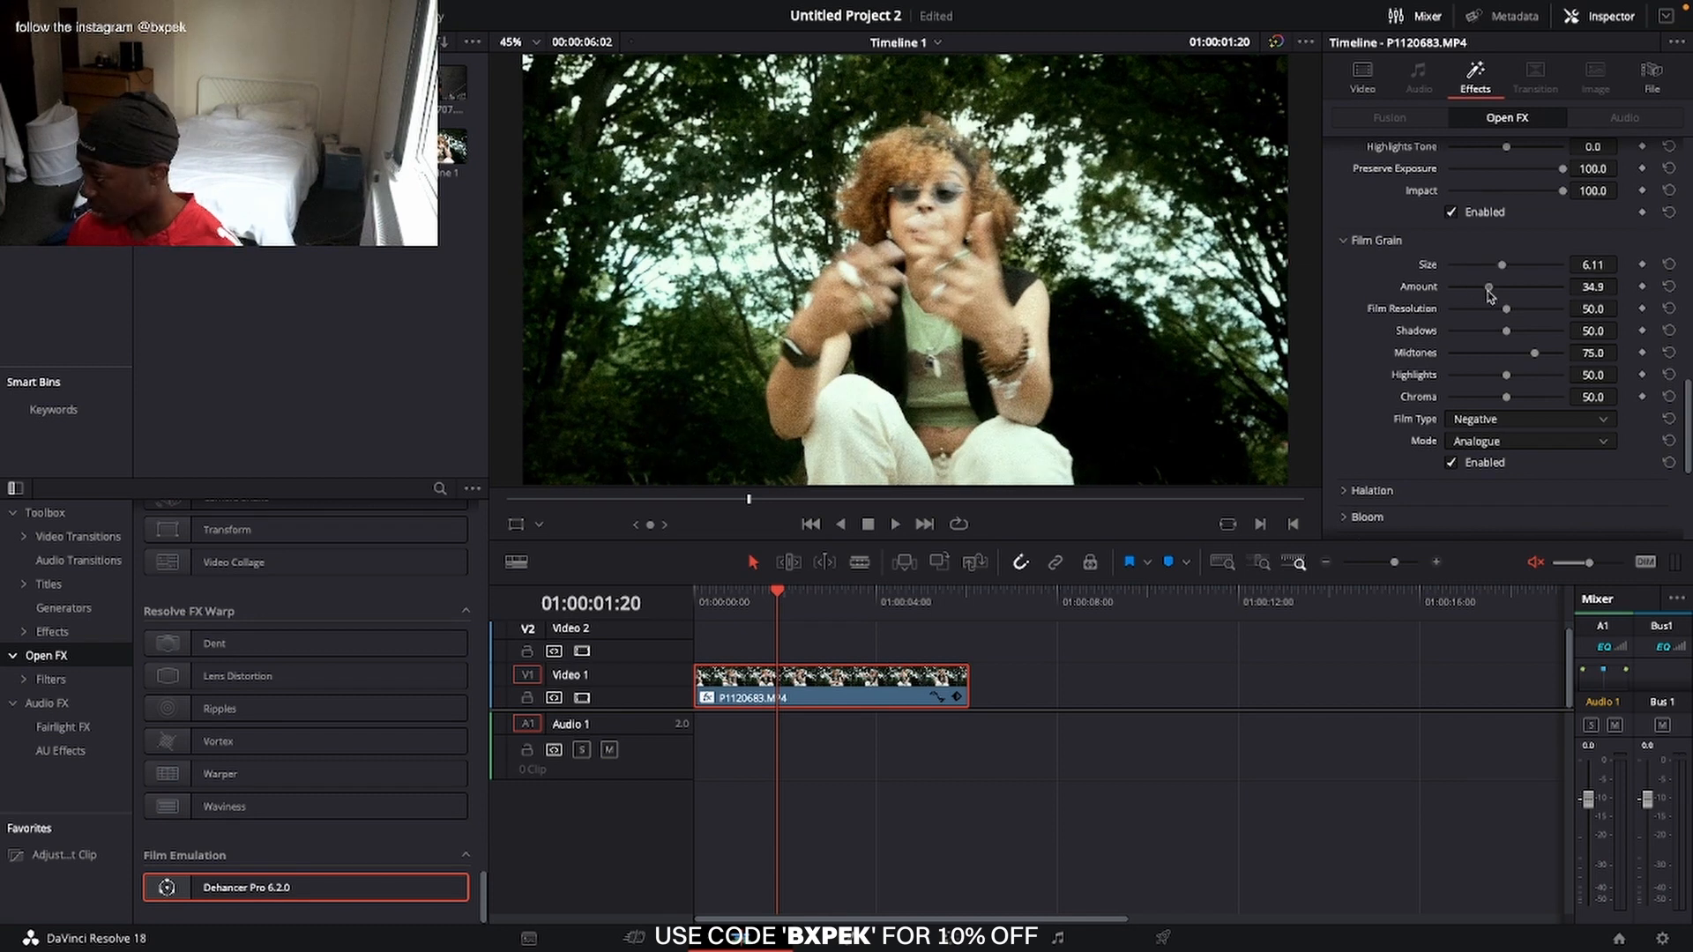
- Lower the Film Grain Amount to about 13.9 and look at the Film Type choices
mouse_move(1487, 288)
mouse_down()
mouse_move(1537, 301)
mouse_move(1467, 290)
mouse_up()
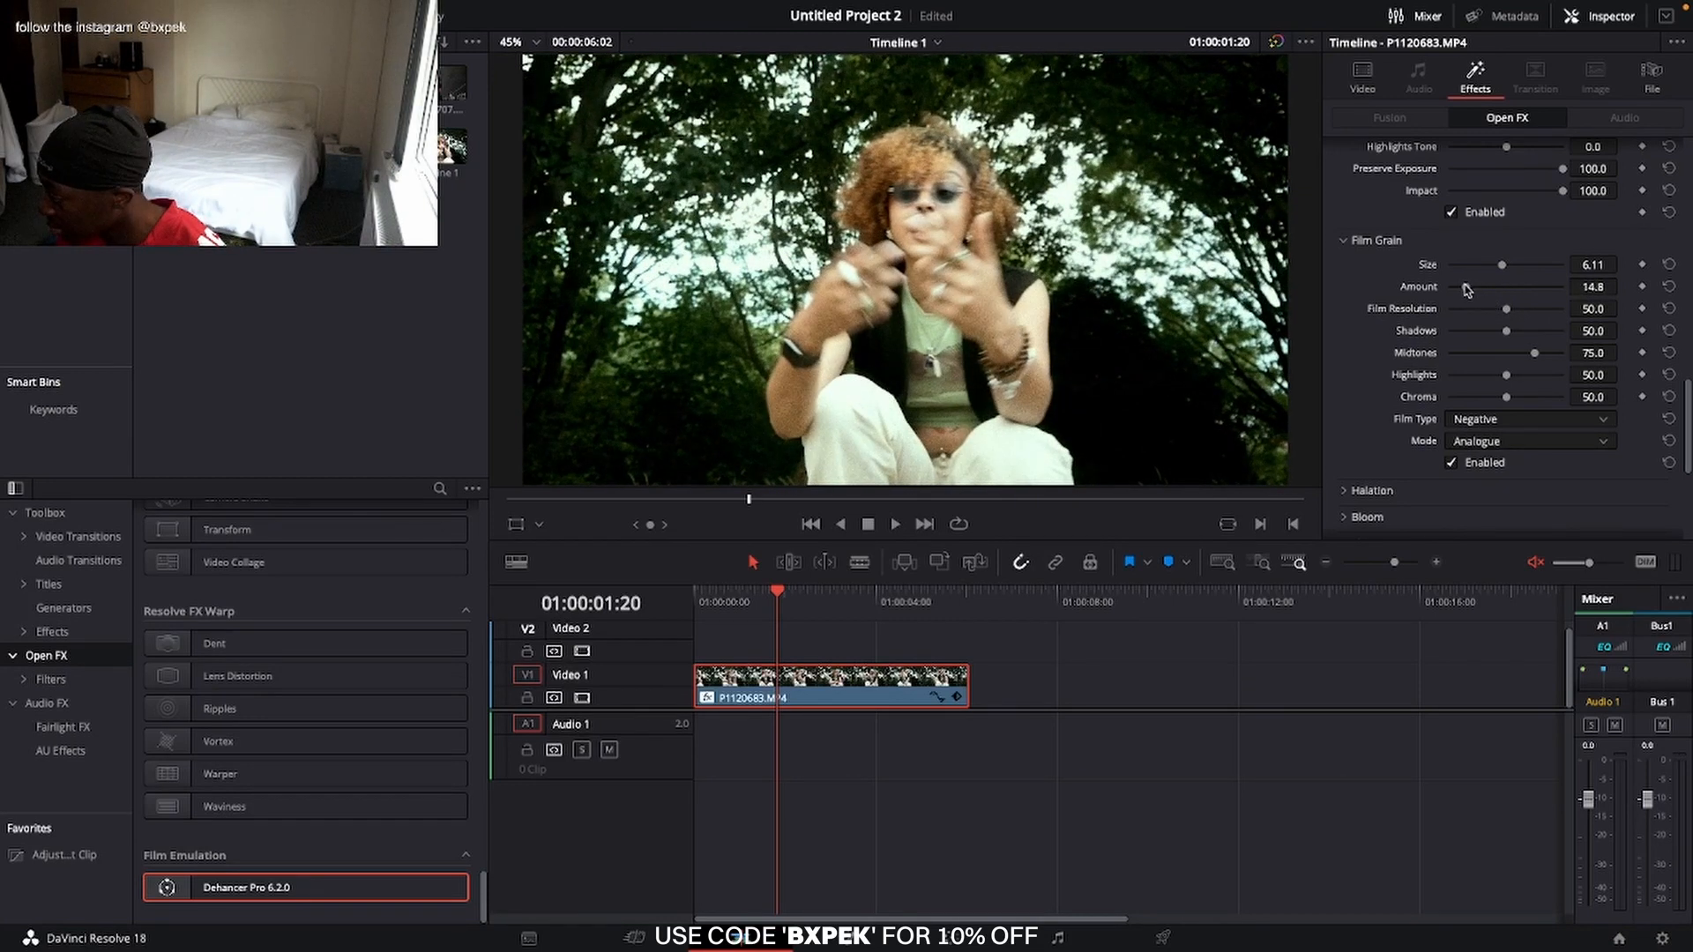
click(1490, 423)
click(1487, 424)
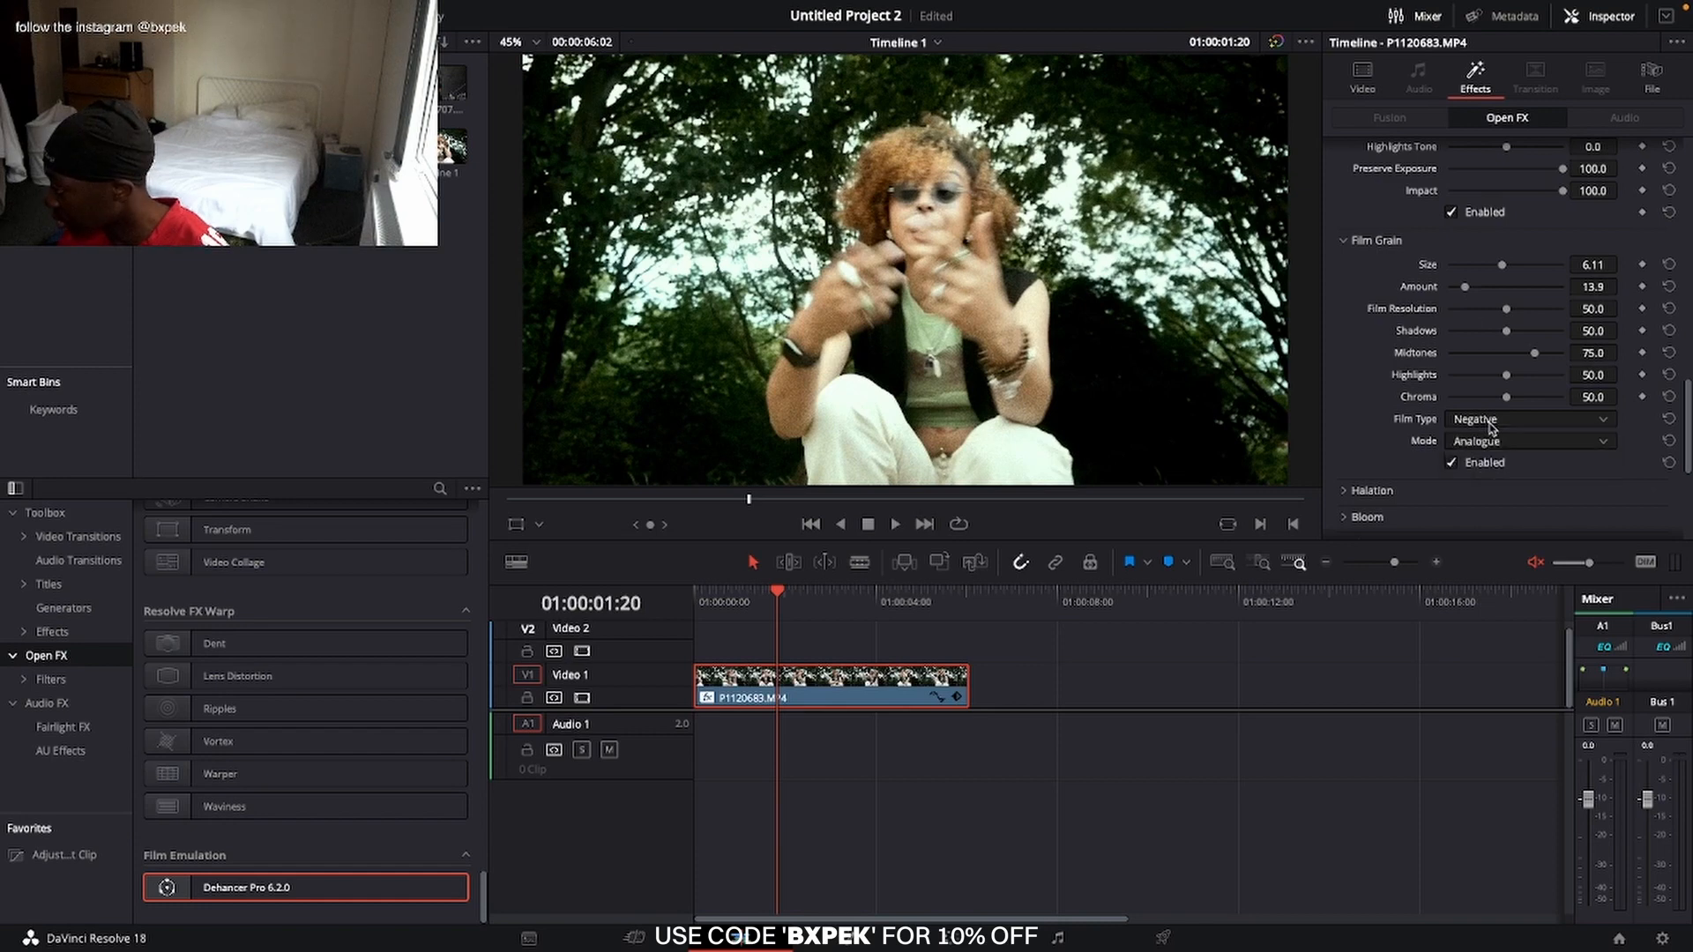
- Expand the Halation settings, enable the effect and raise its Amplify value to 100
scroll(1378, 388, down, 1)
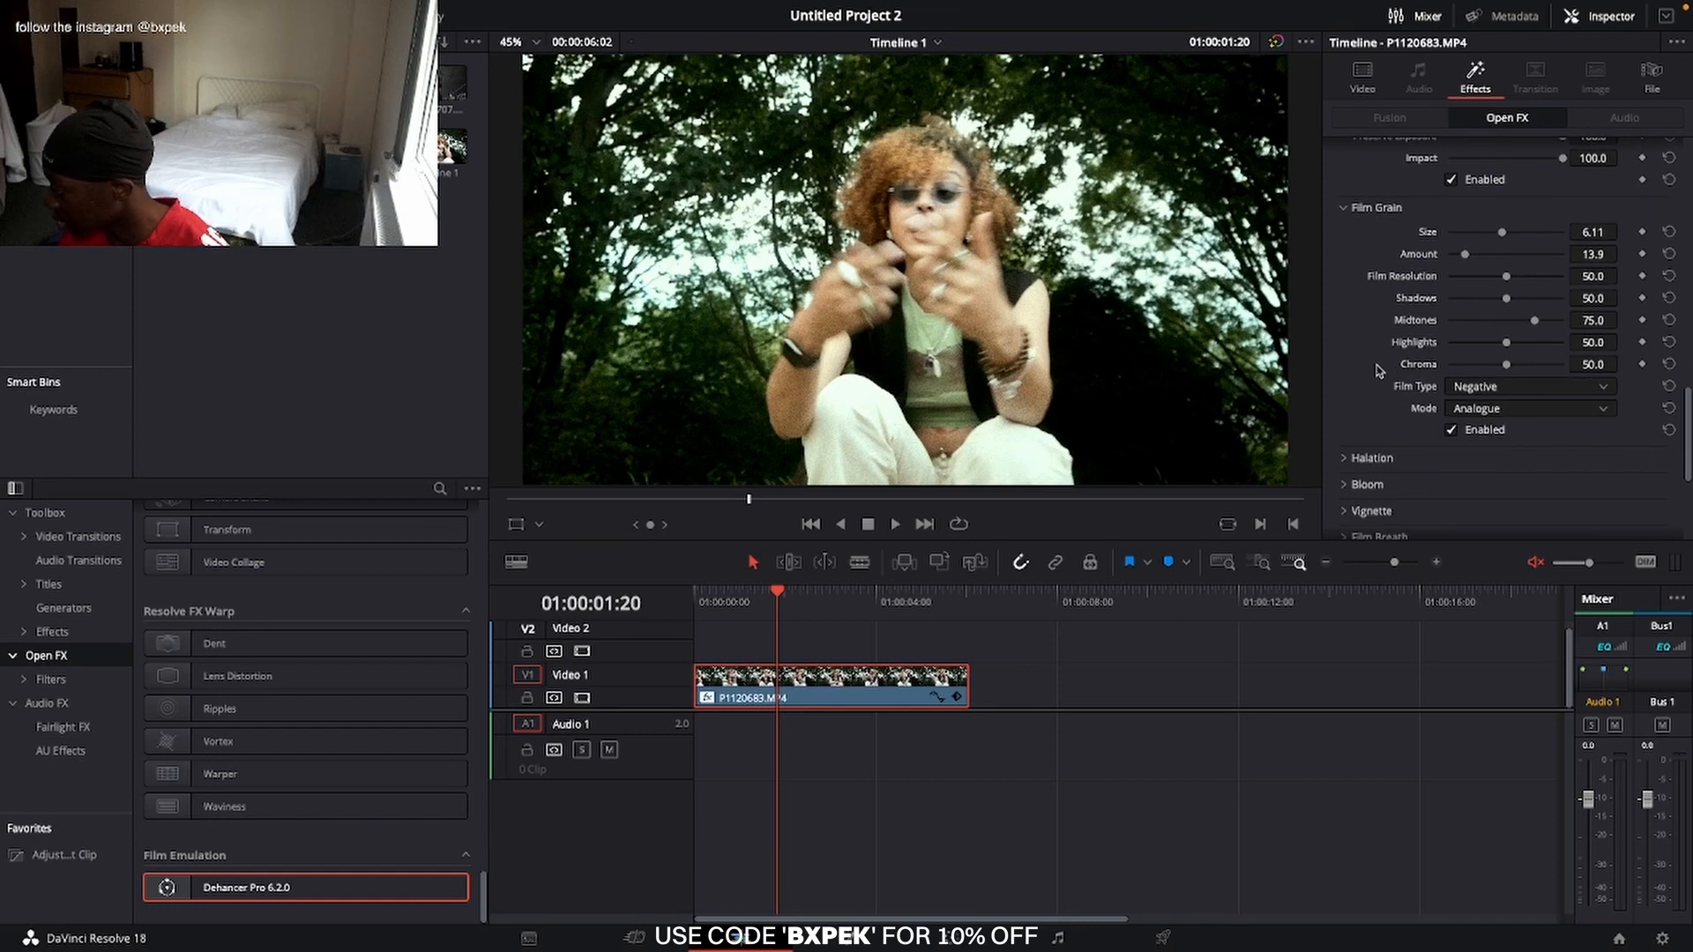
click(1371, 455)
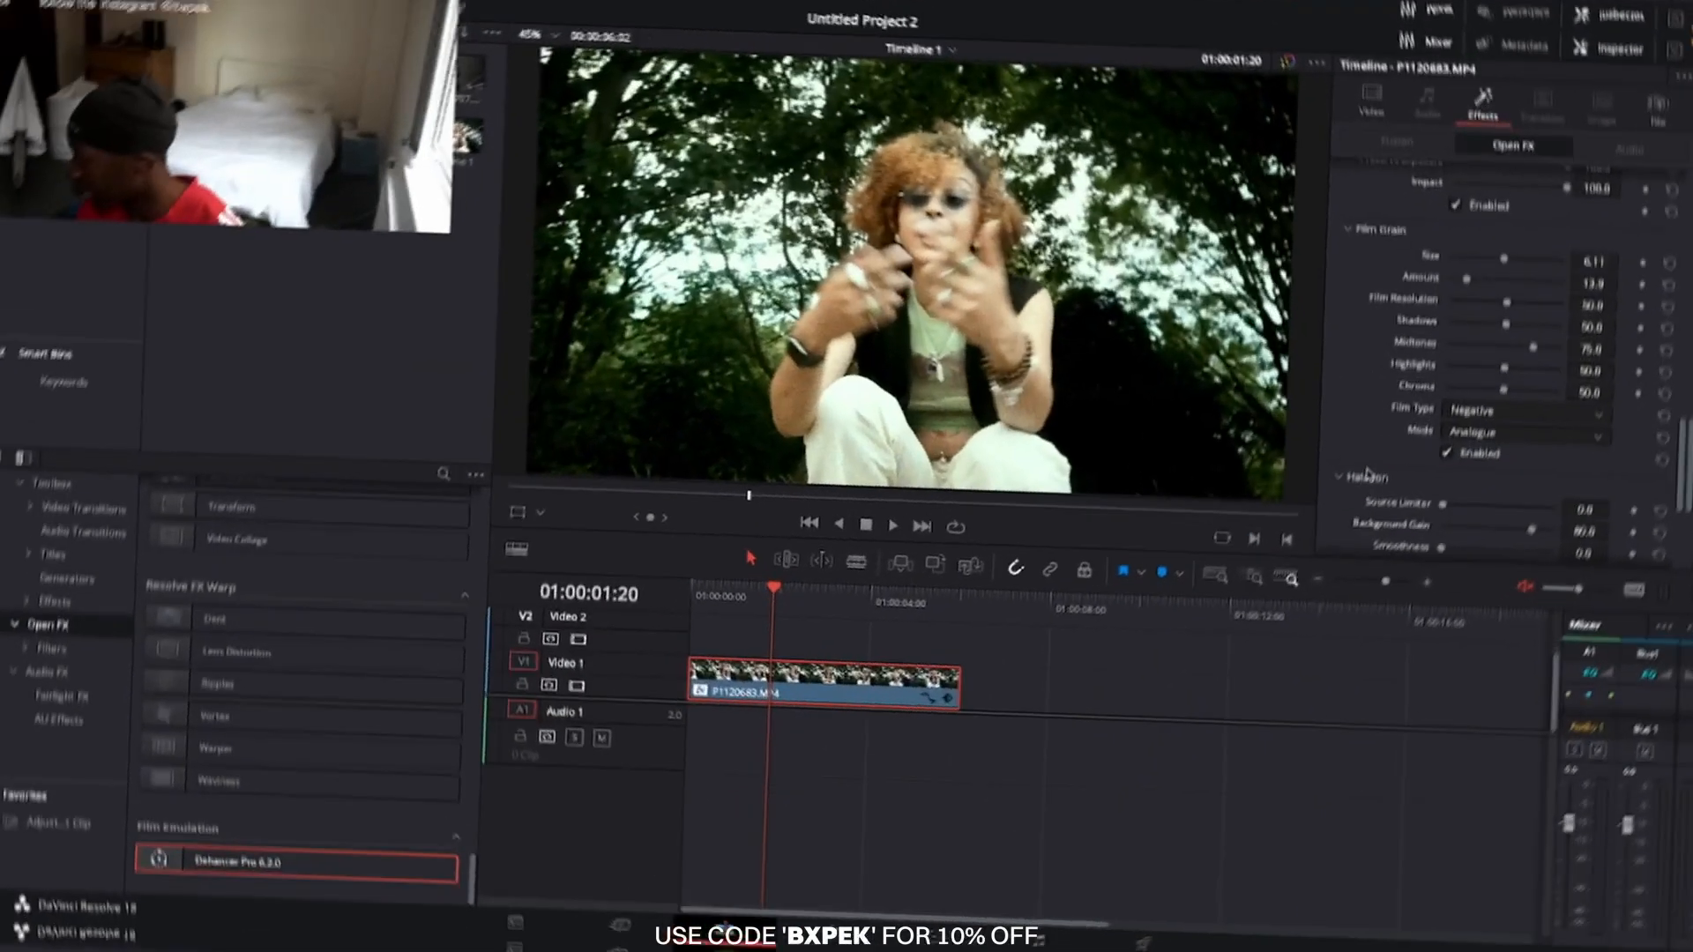
scroll(1499, 397, down, 5)
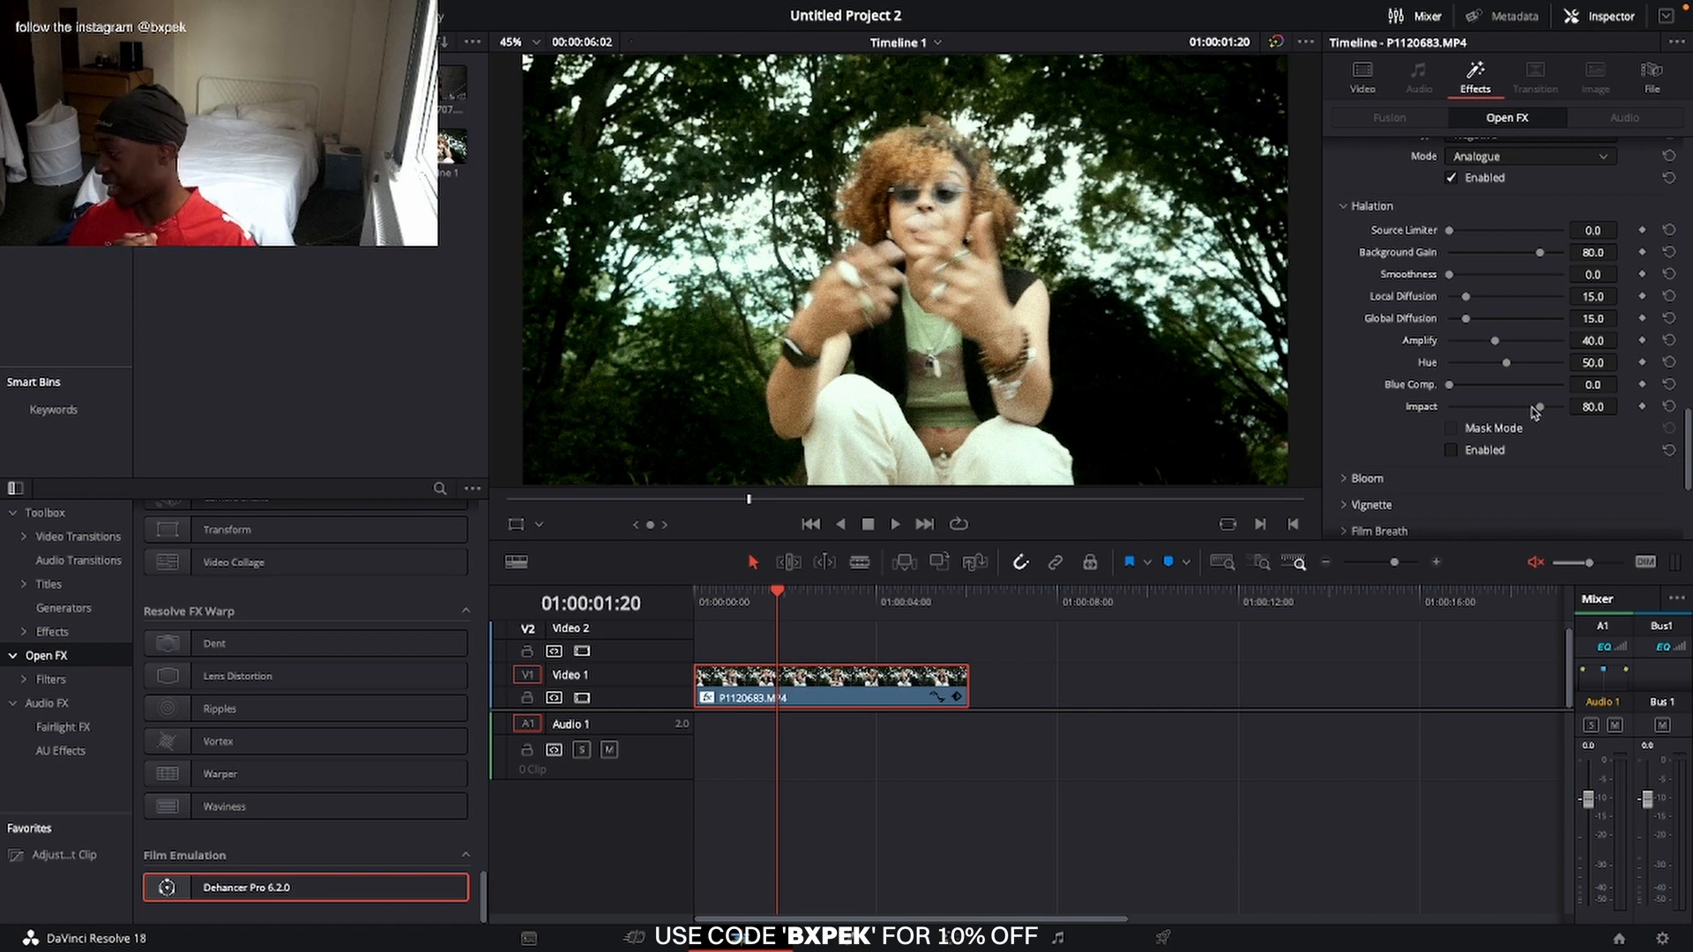
click(1451, 450)
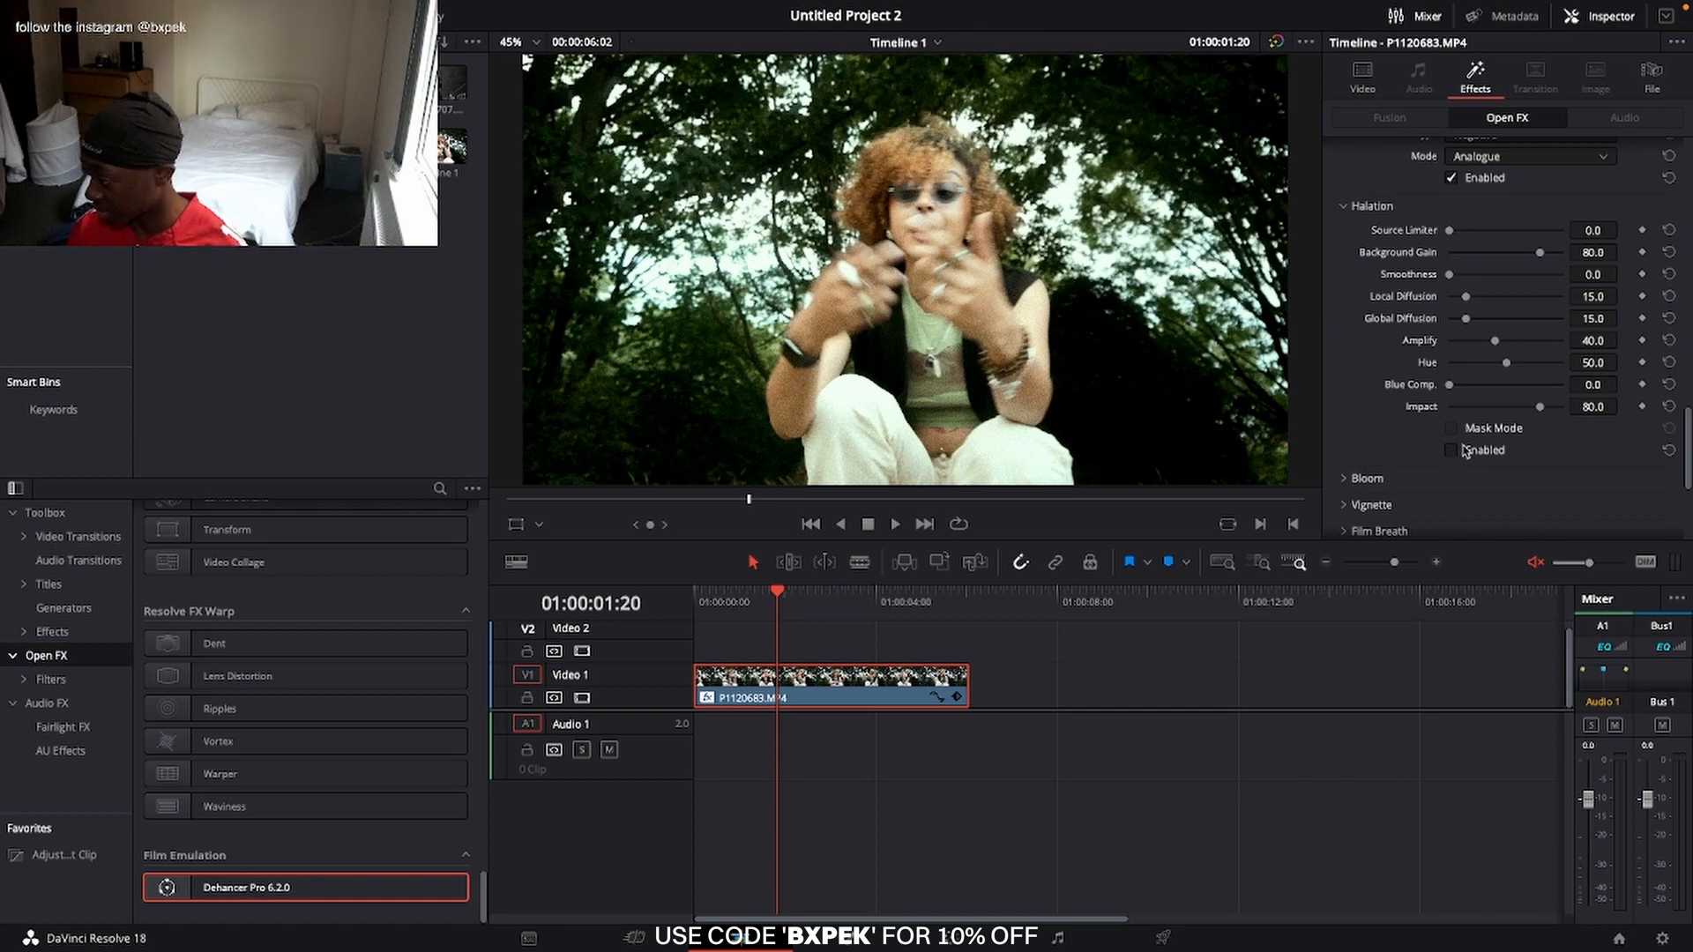
click(1465, 451)
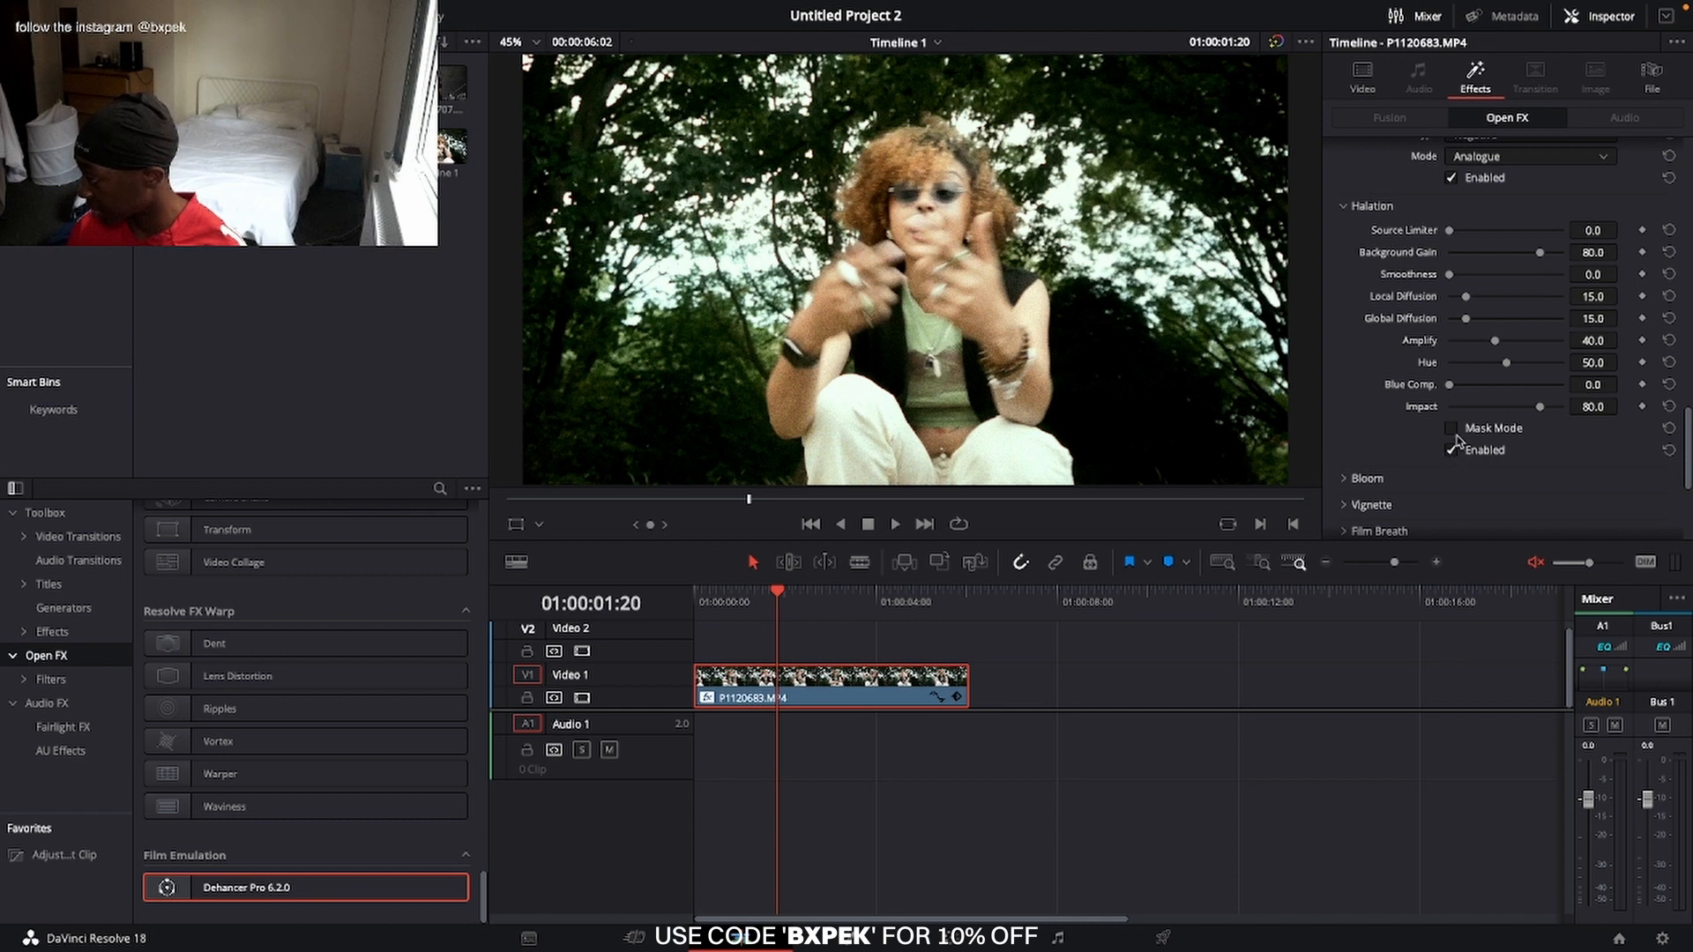
drag(1494, 340, 1567, 364)
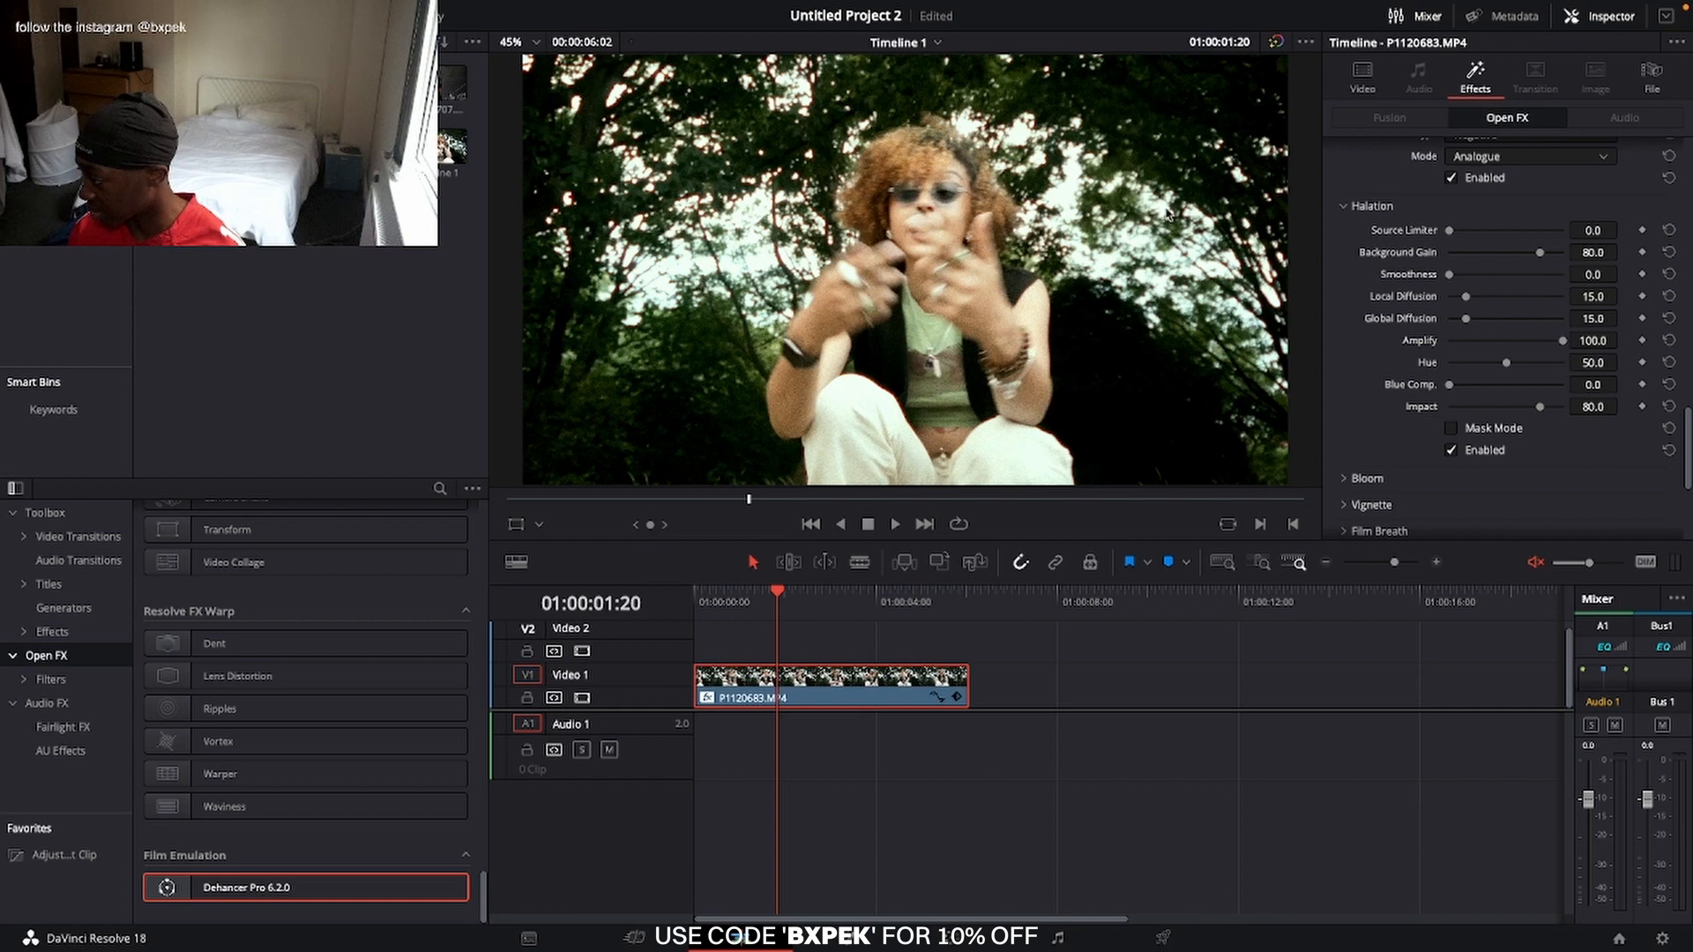
- Play the clip in full screen from an earlier point to review the halation
key(p)
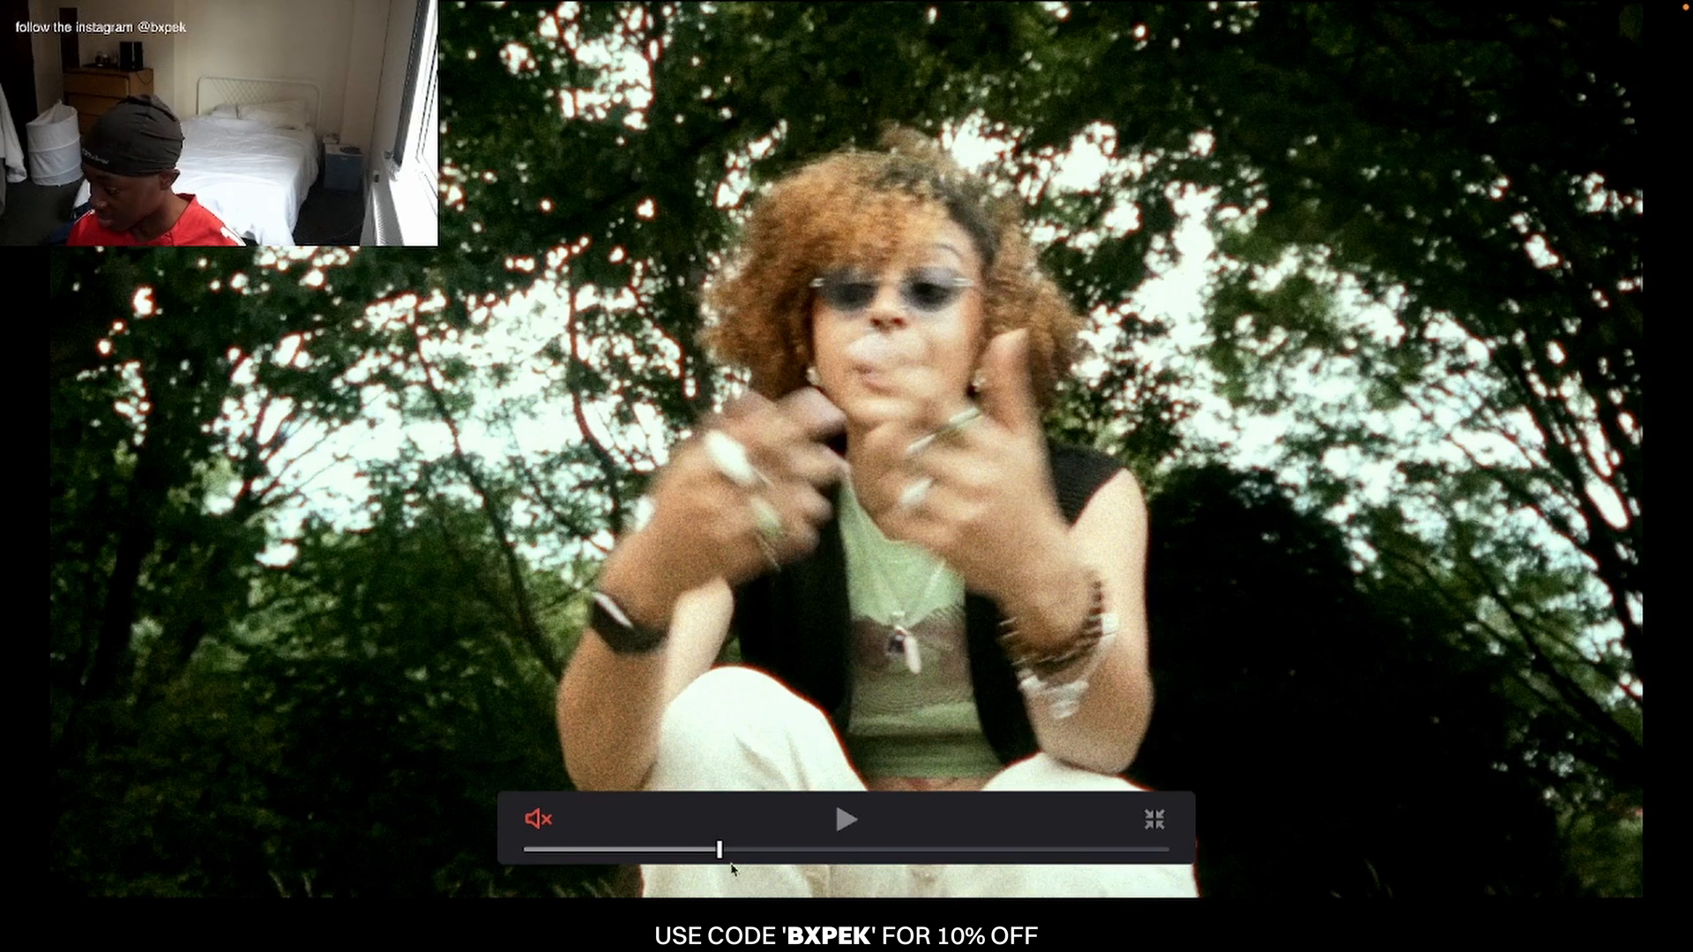
drag(719, 849, 673, 855)
key(space)
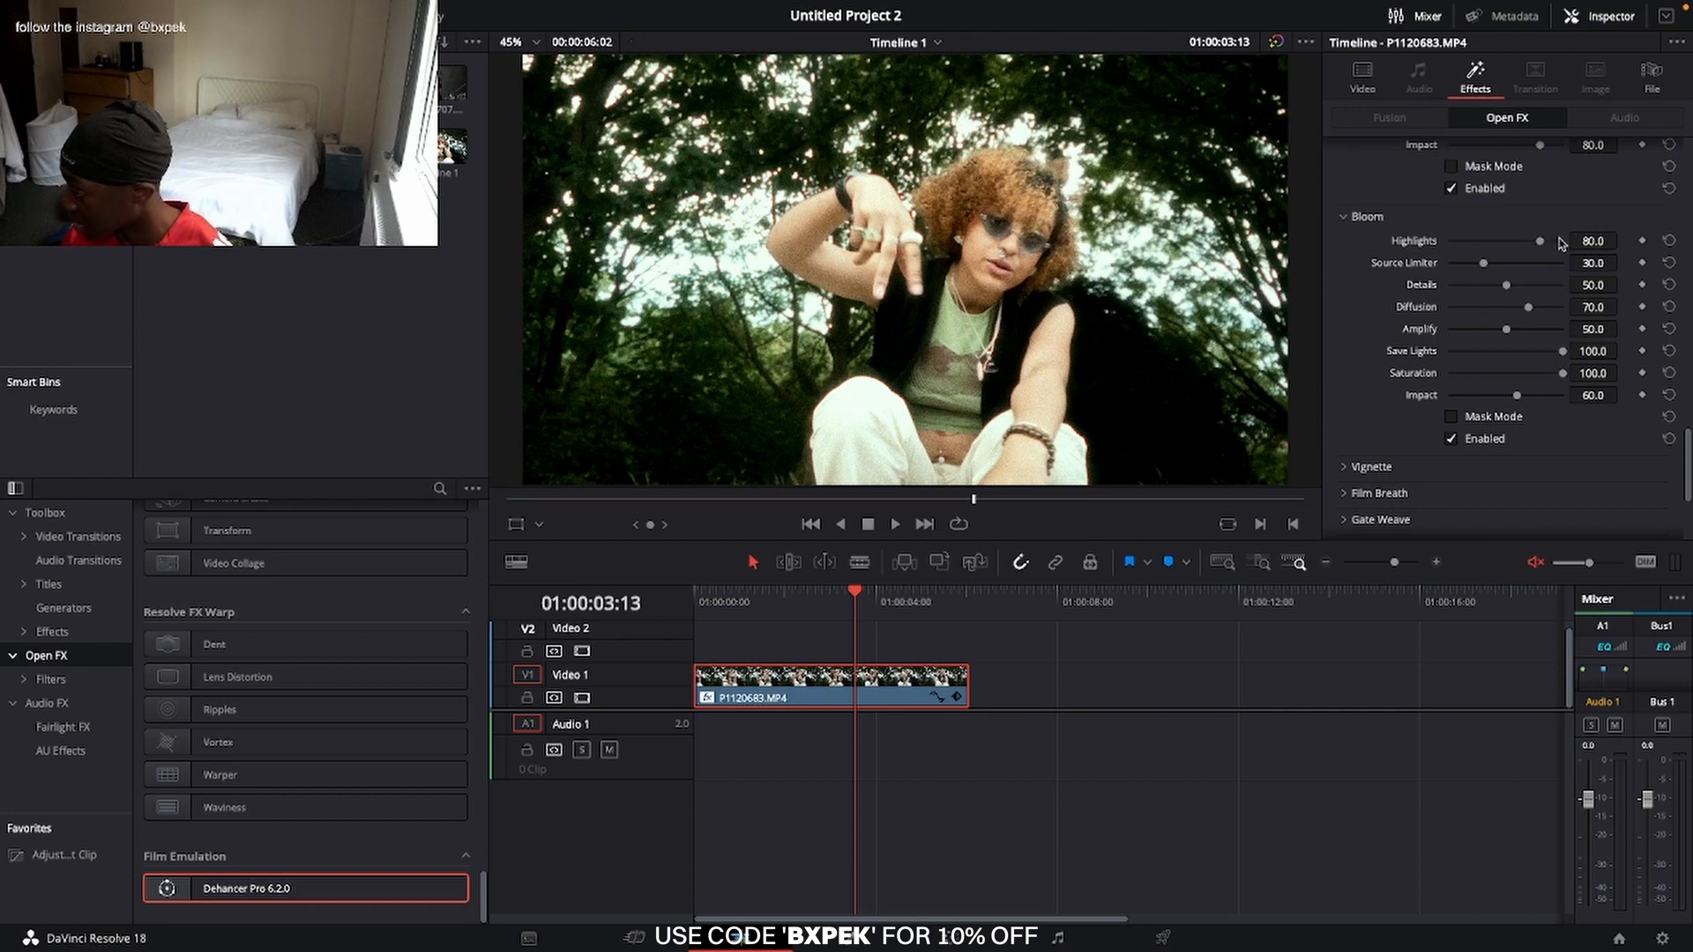
- Adjust the Highlights and Source Limiter values in the Bloom settings
click(1545, 241)
drag(1483, 263, 1498, 297)
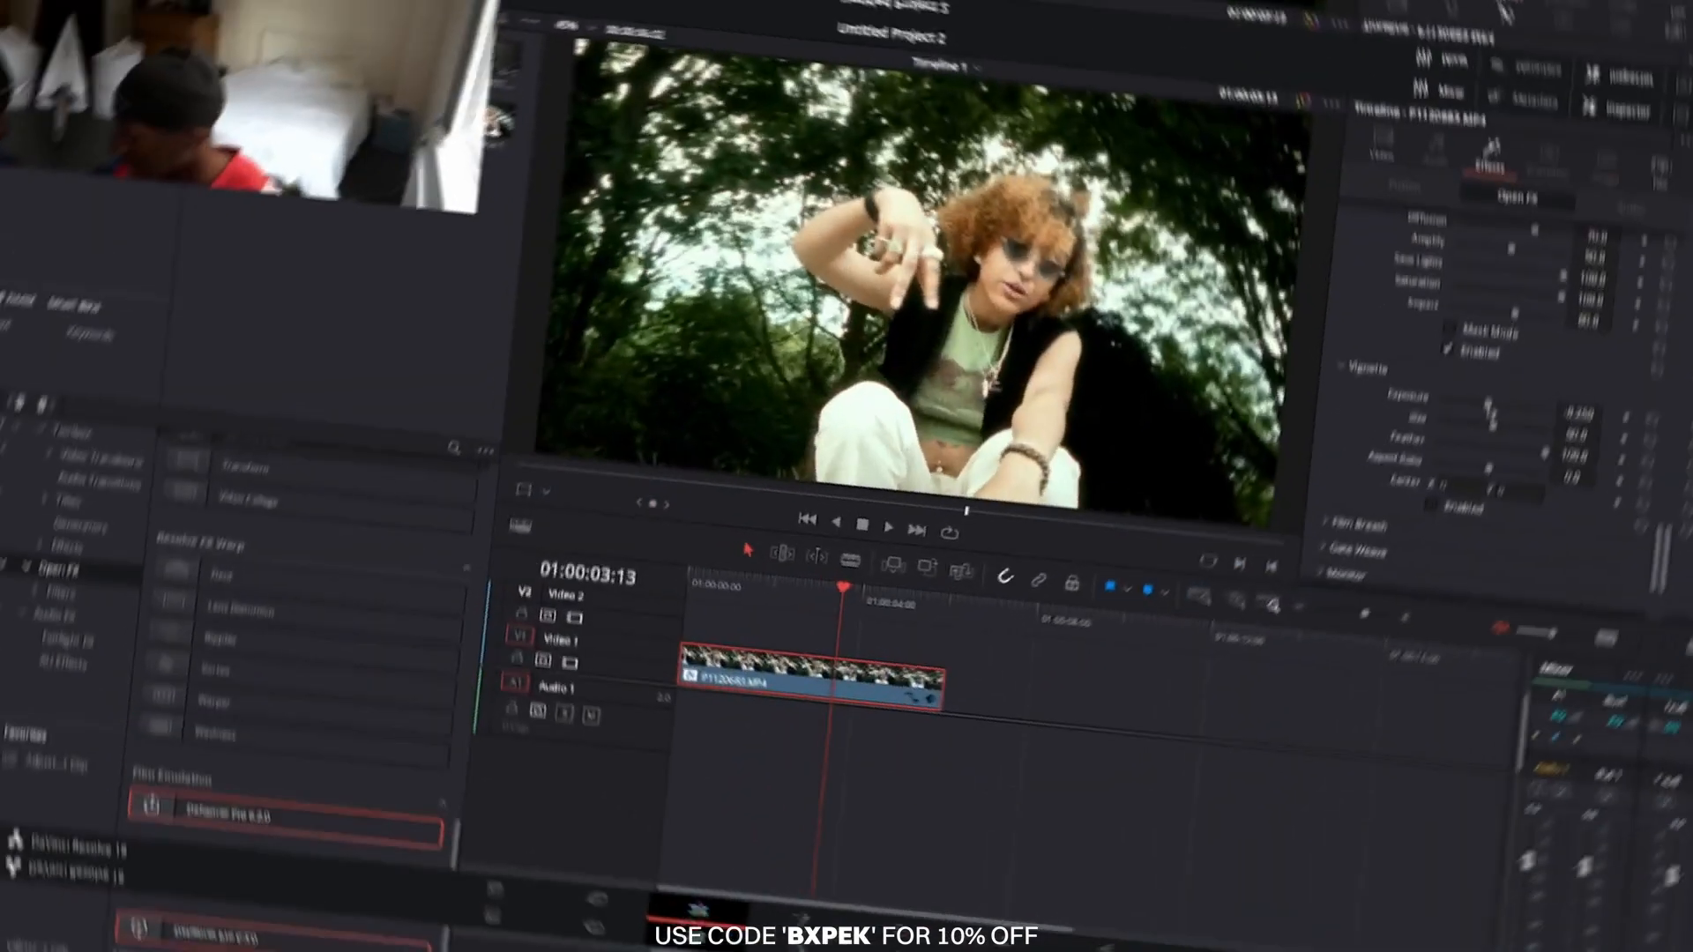
- Enable the Vignette and set its Exposure to about -1.38, Size to about 75.2 and Feather to about 22.5
drag(1501, 335, 1532, 376)
click(1451, 444)
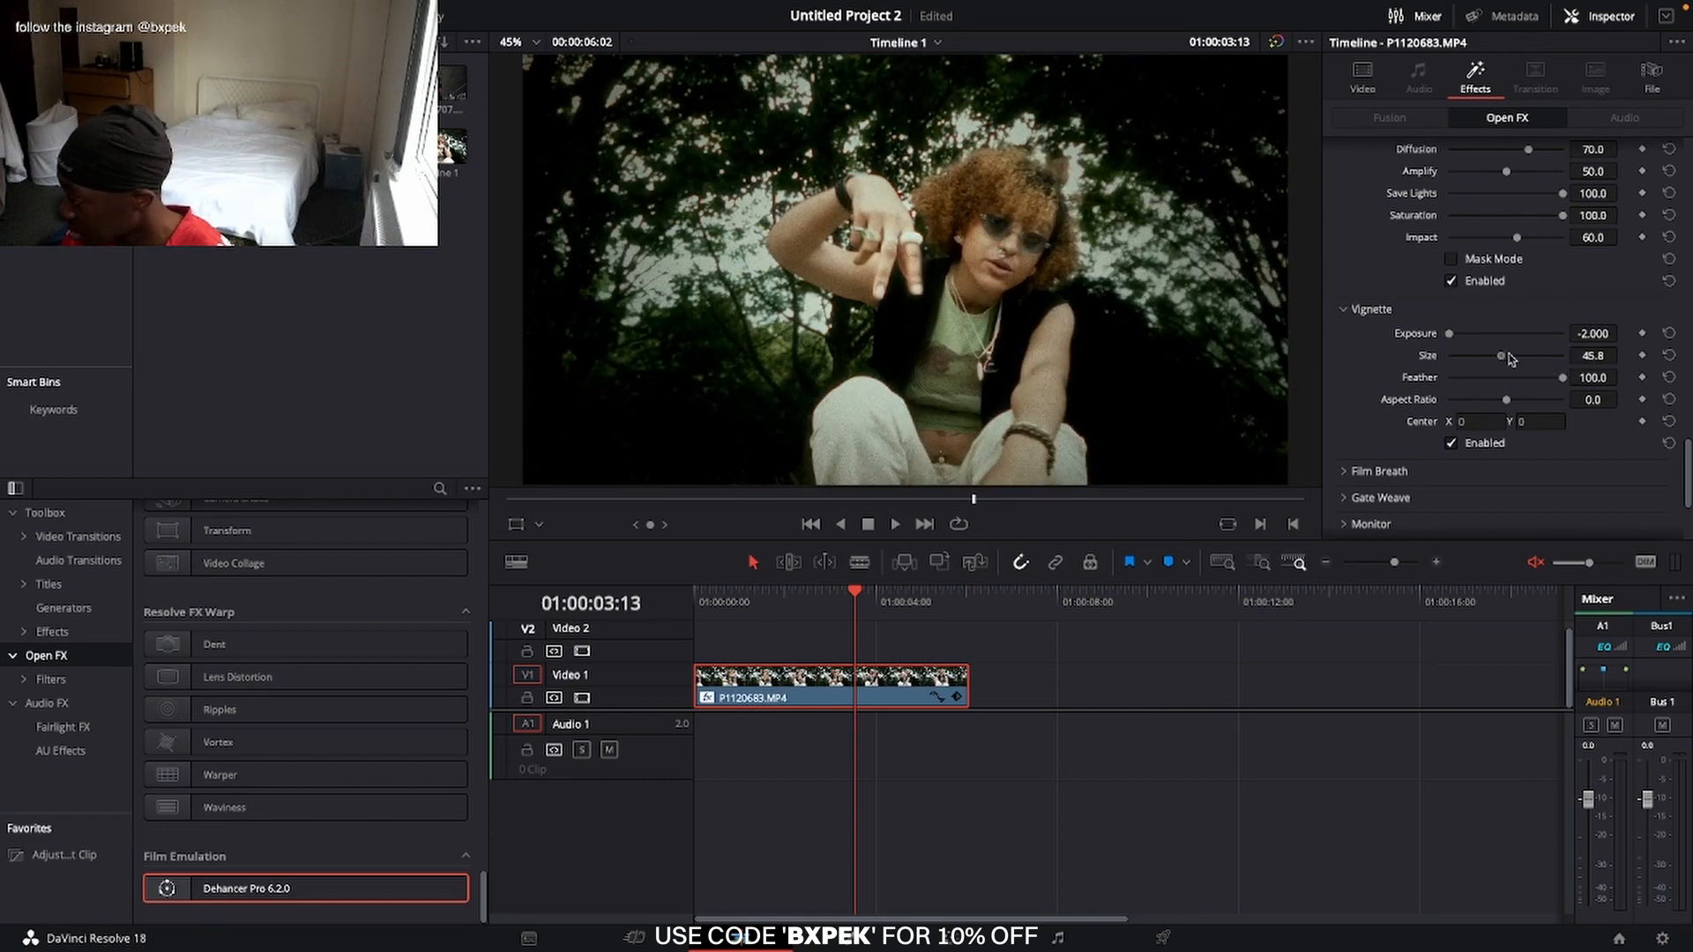
drag(1507, 357, 1524, 379)
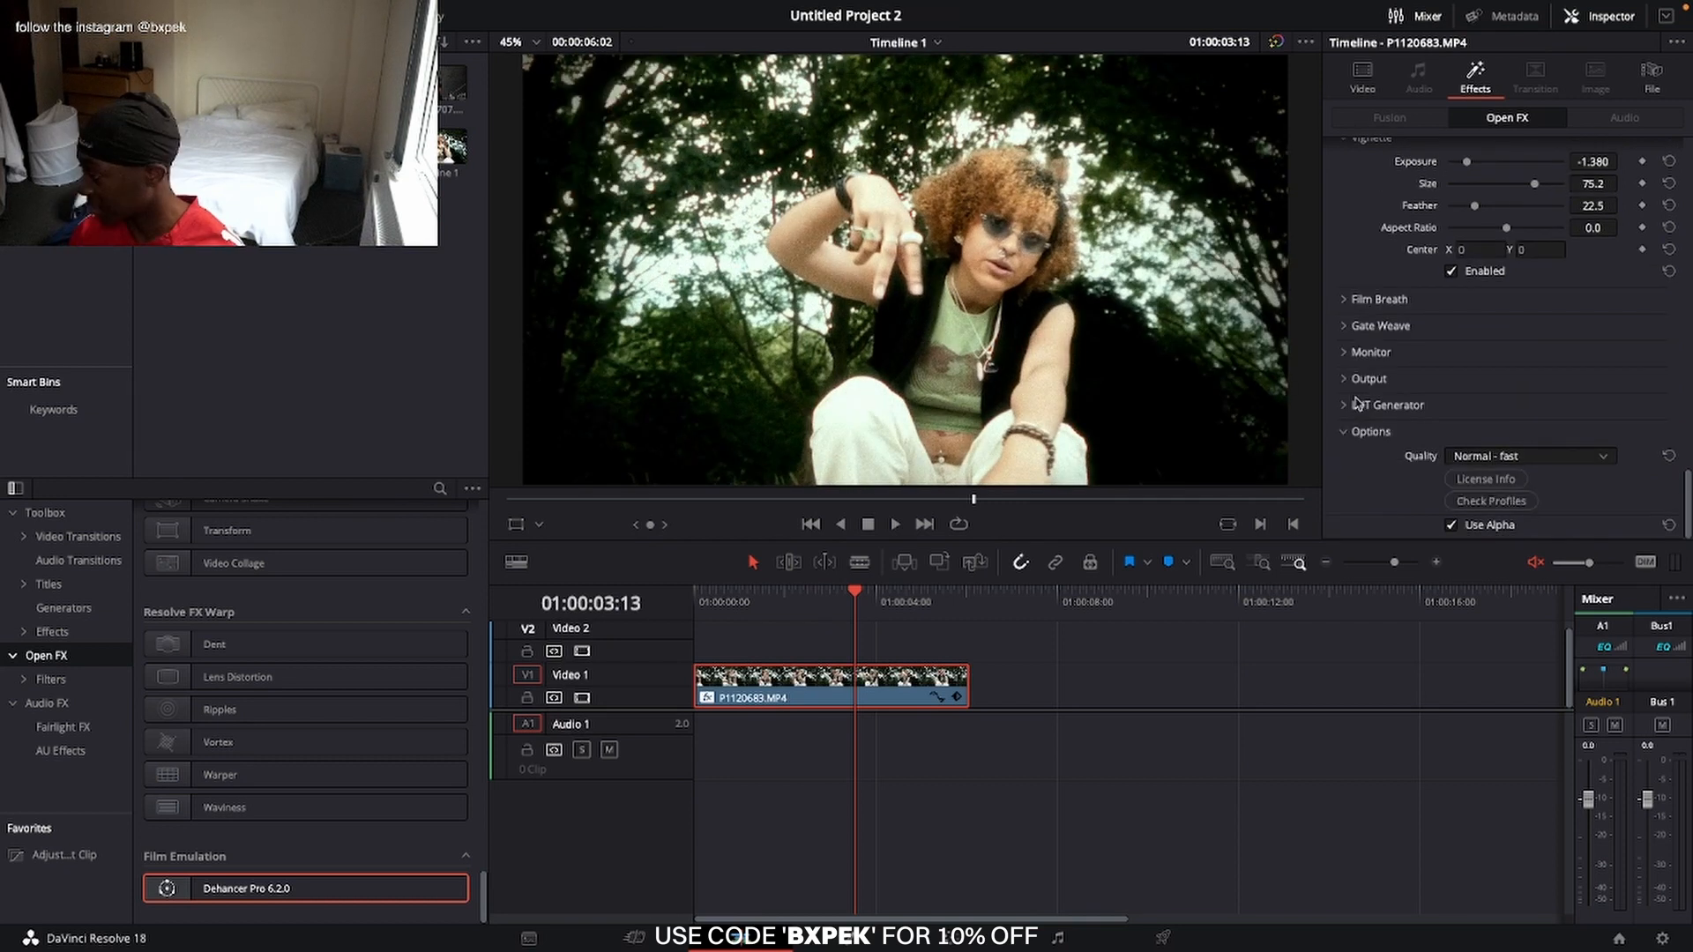
- Expand the LUT Generator settings and return the playhead to the start of the timeline
click(1341, 406)
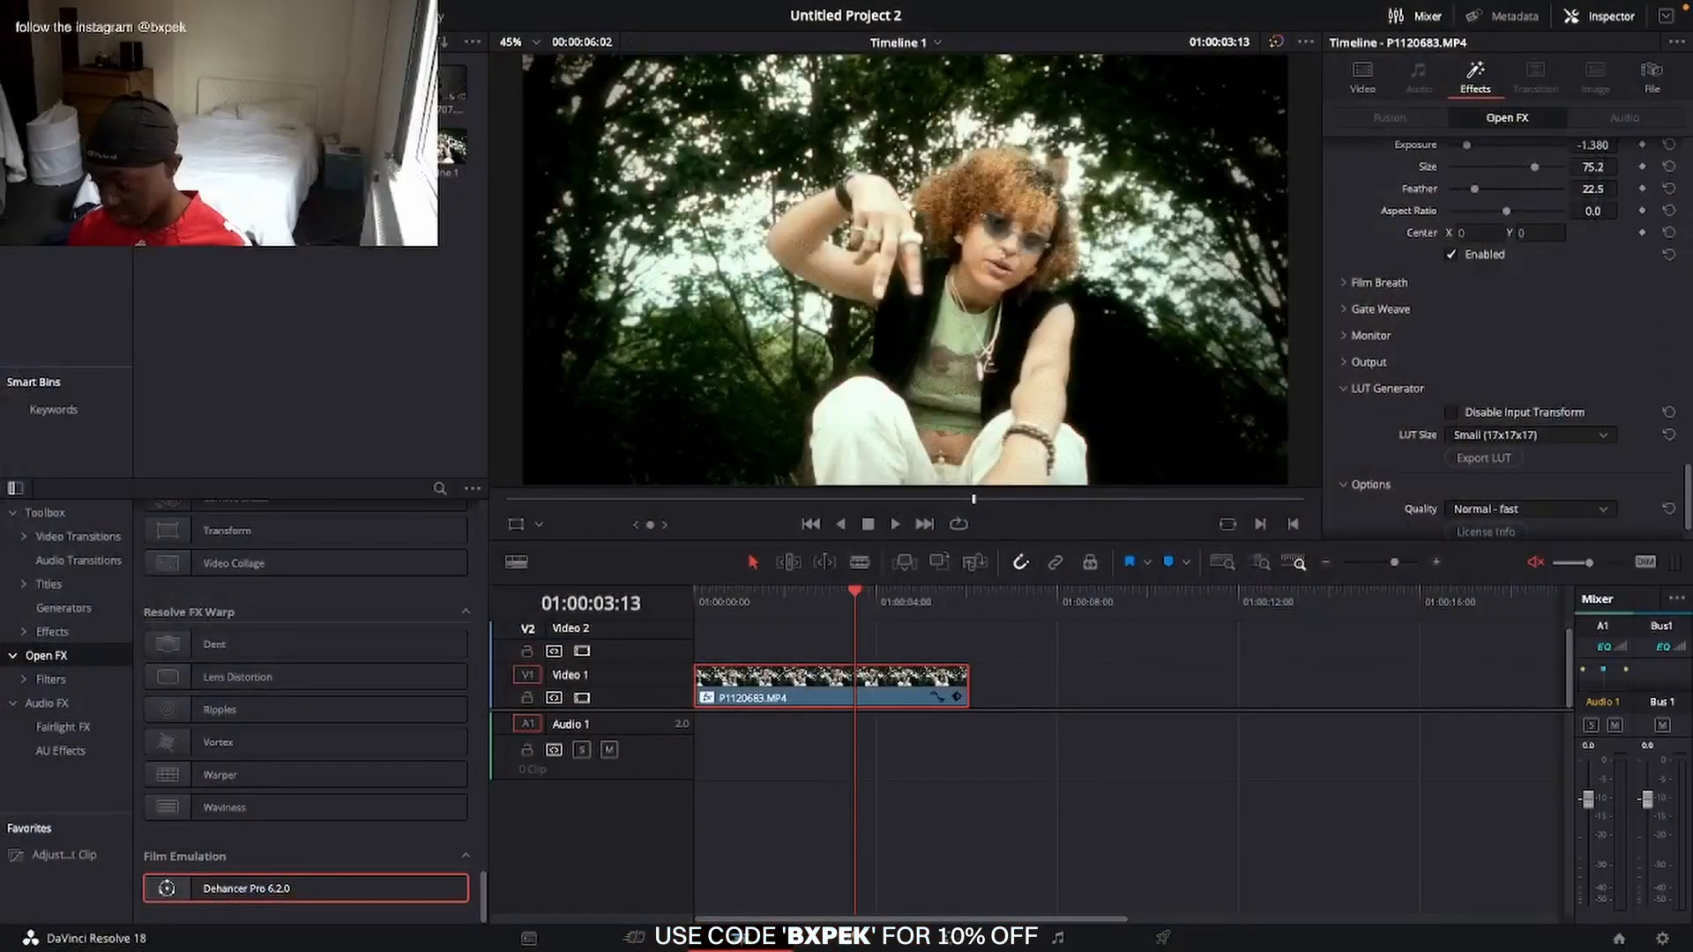
drag(768, 608, 708, 607)
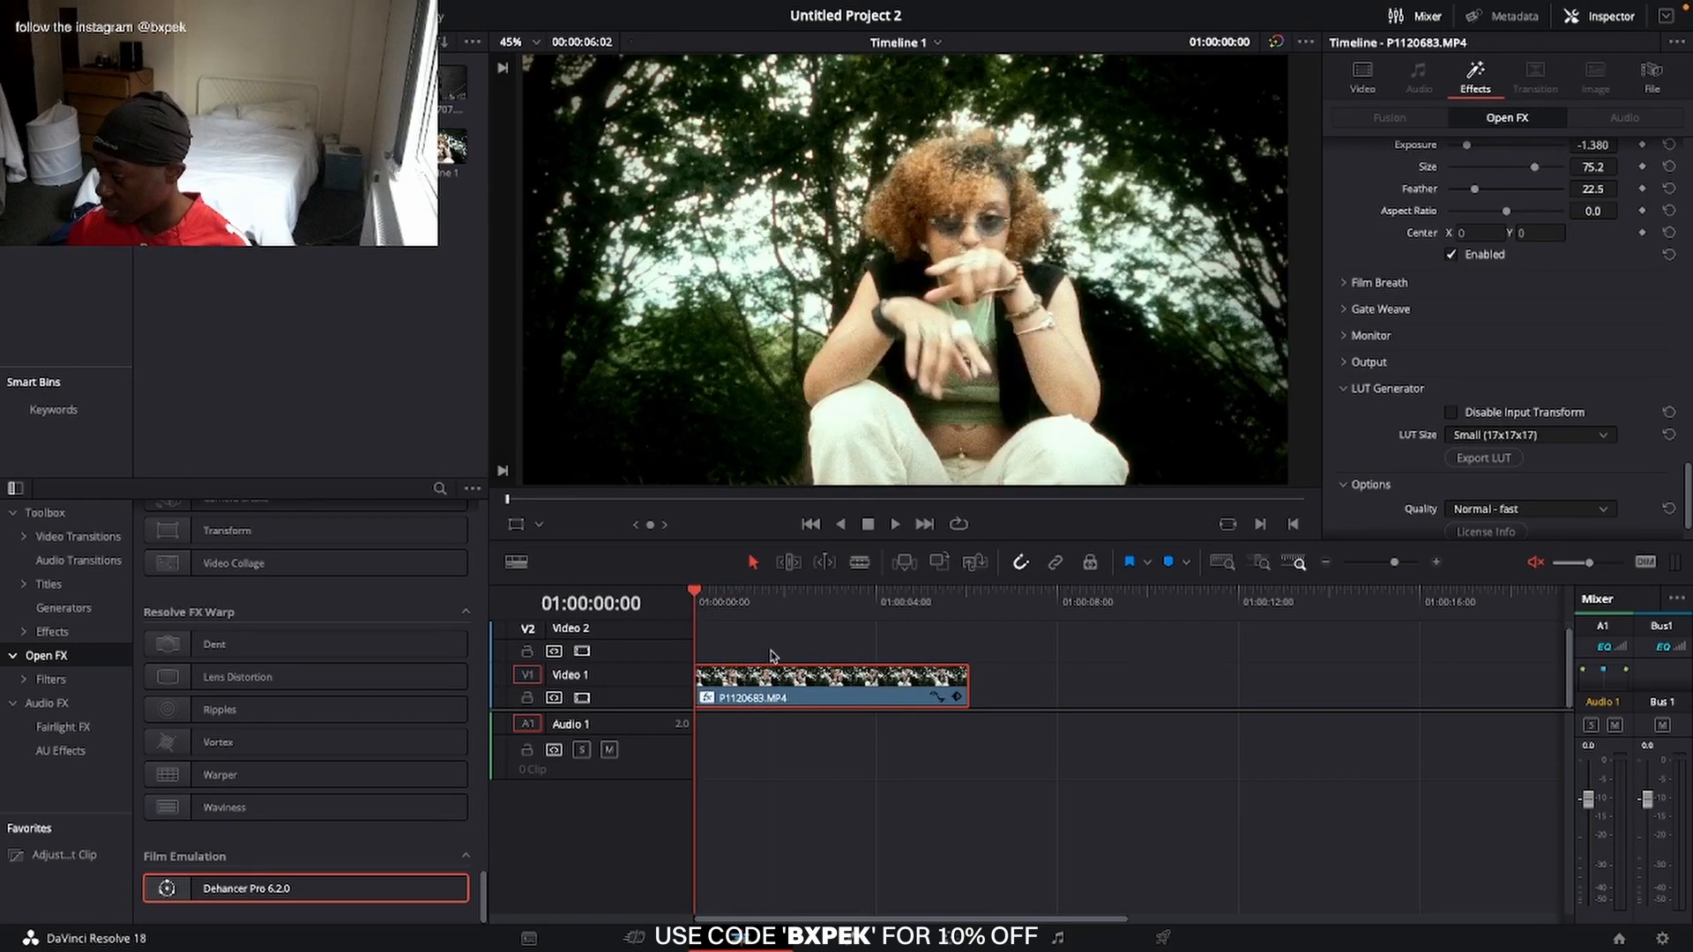